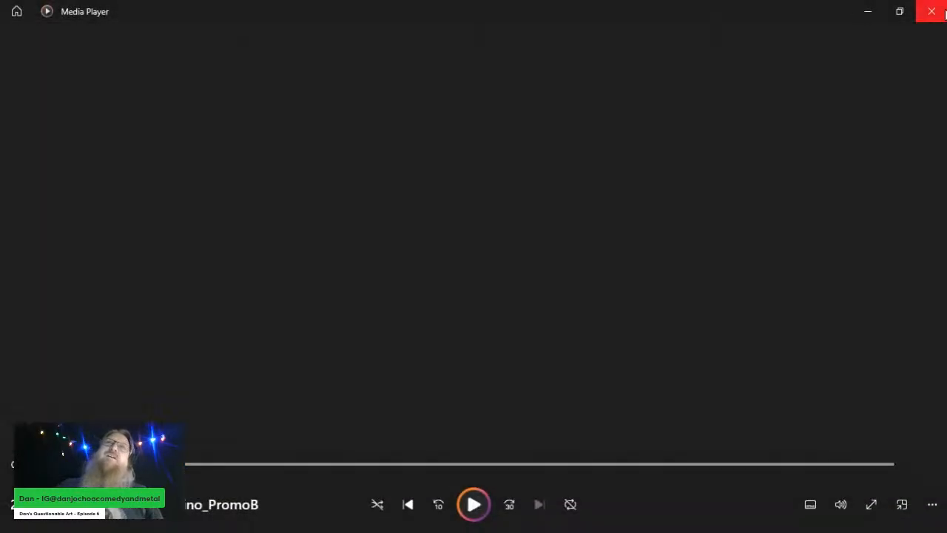
Step: Close the media player and create a new image in GIMP, 1080 px wide and 1920 px high
click(944, 13)
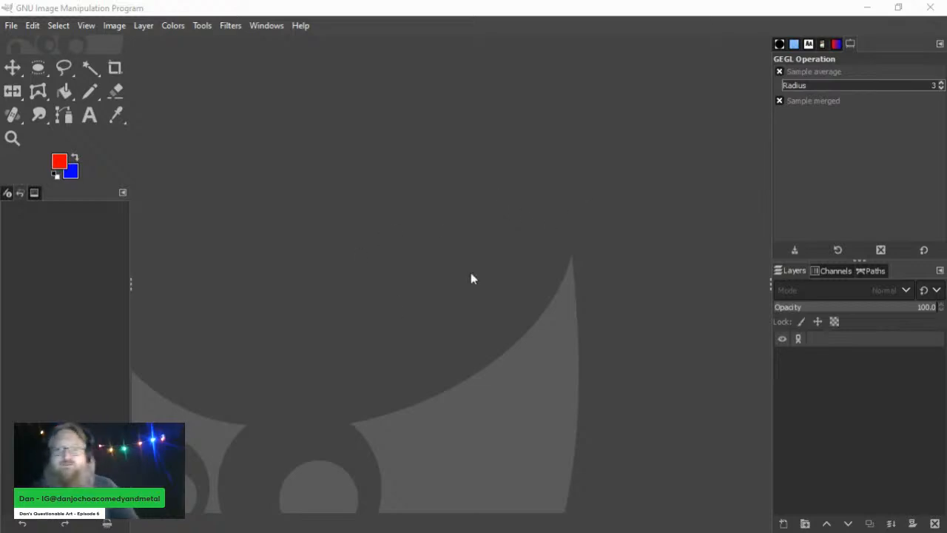
click(13, 25)
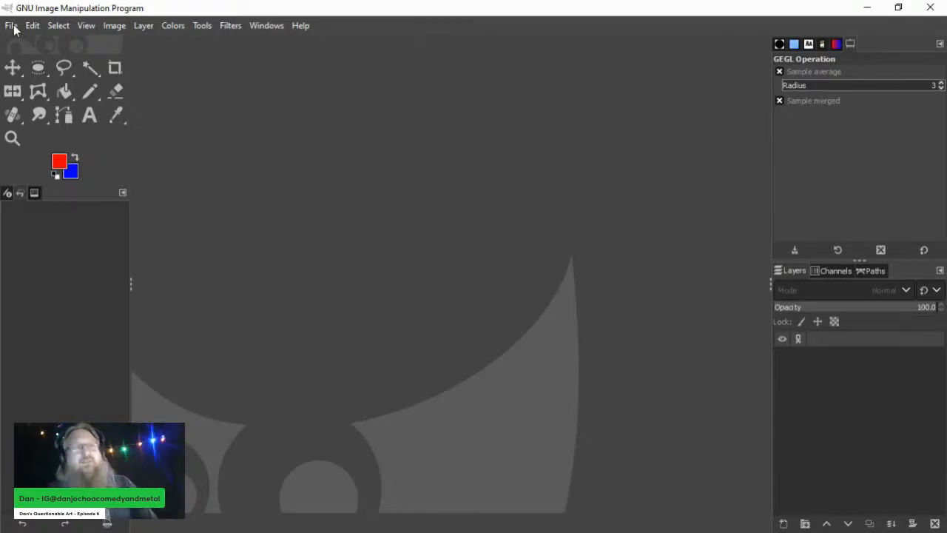
click(14, 28)
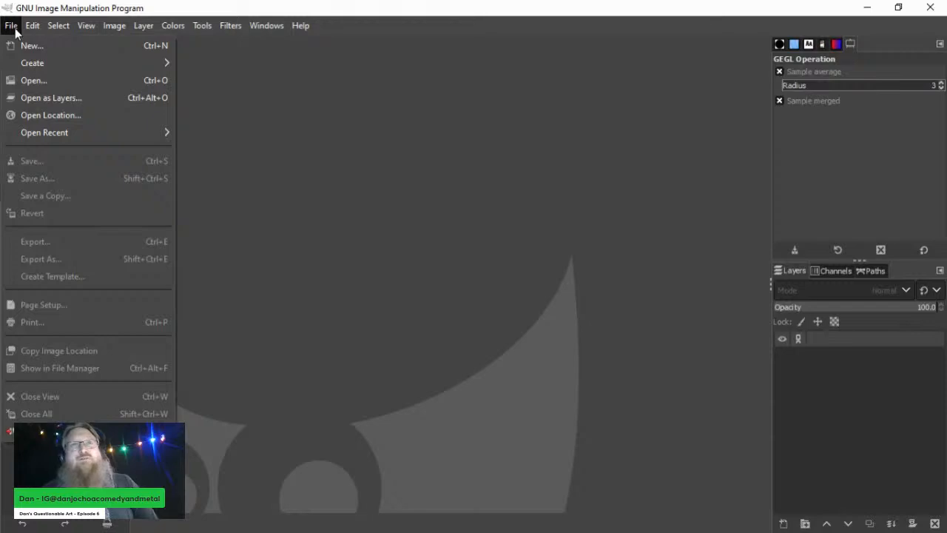
mouse_move(44, 130)
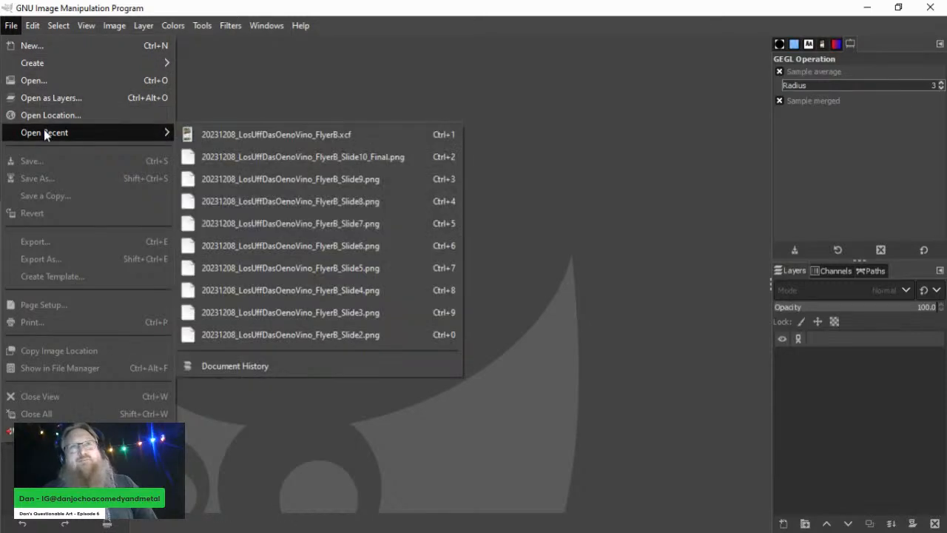
click(29, 48)
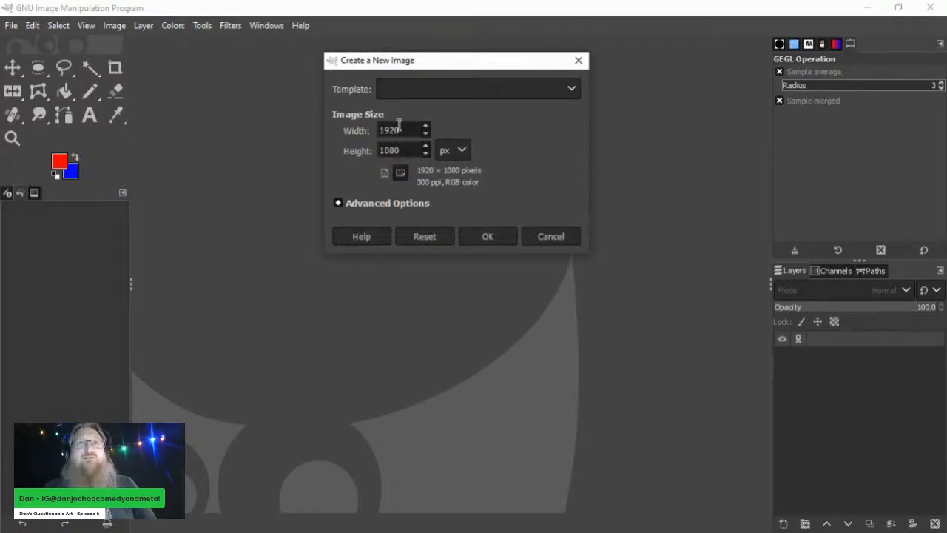
drag(401, 131, 334, 121)
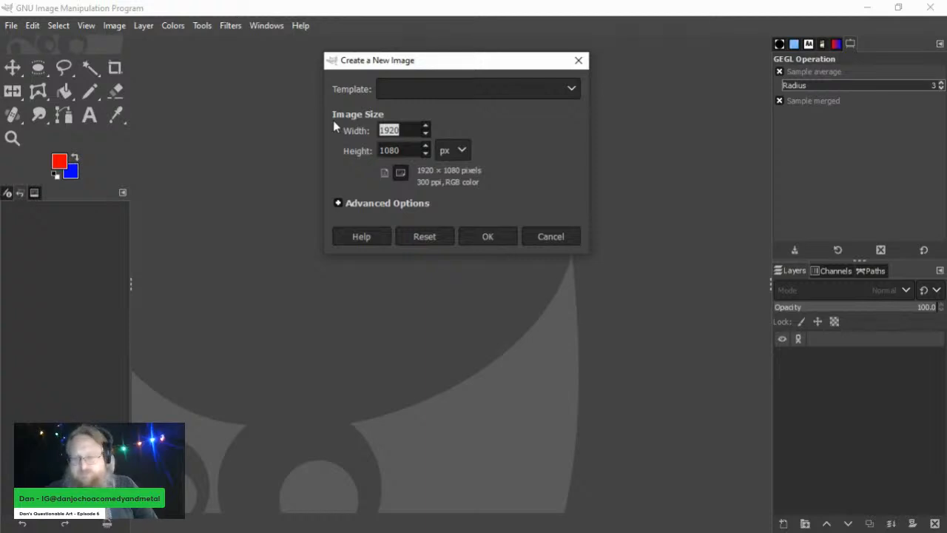
key(End)
key(Down)
key(Insert)
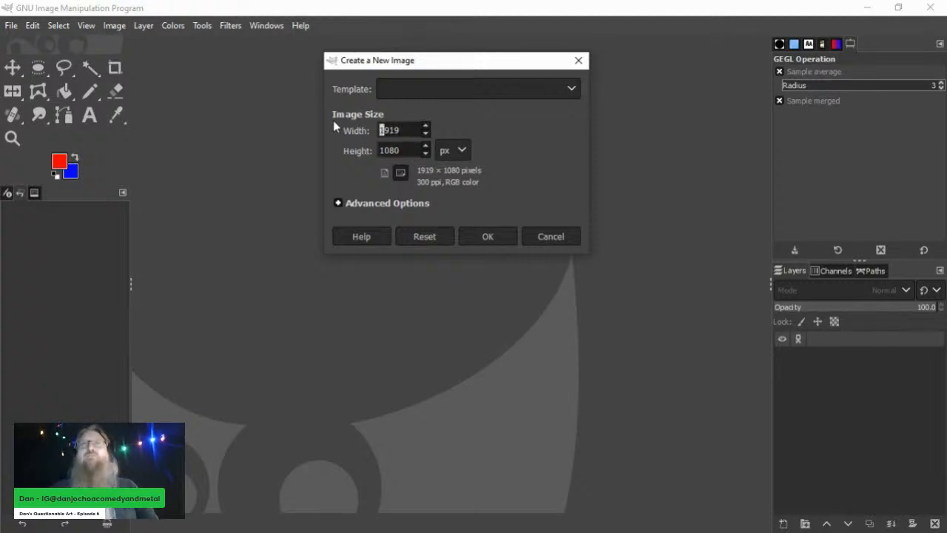
text(10)
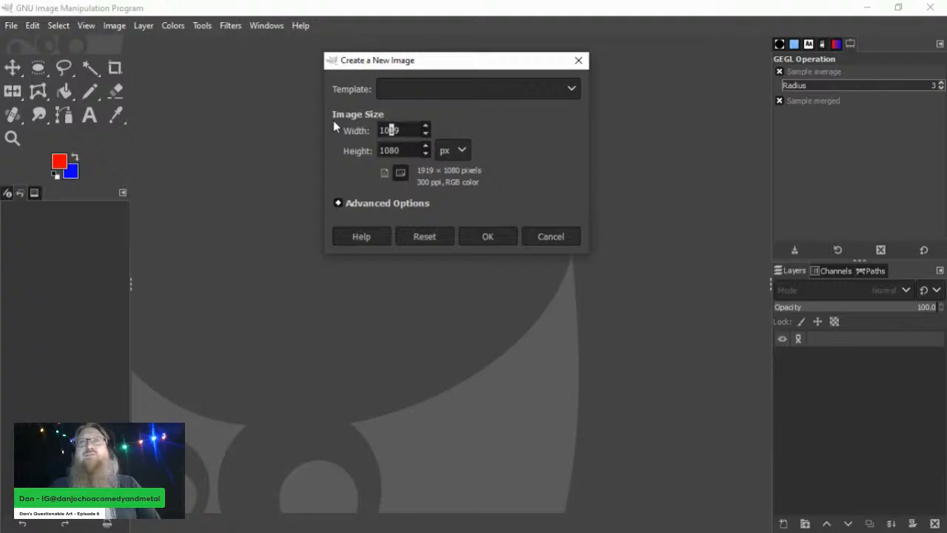
text(80)
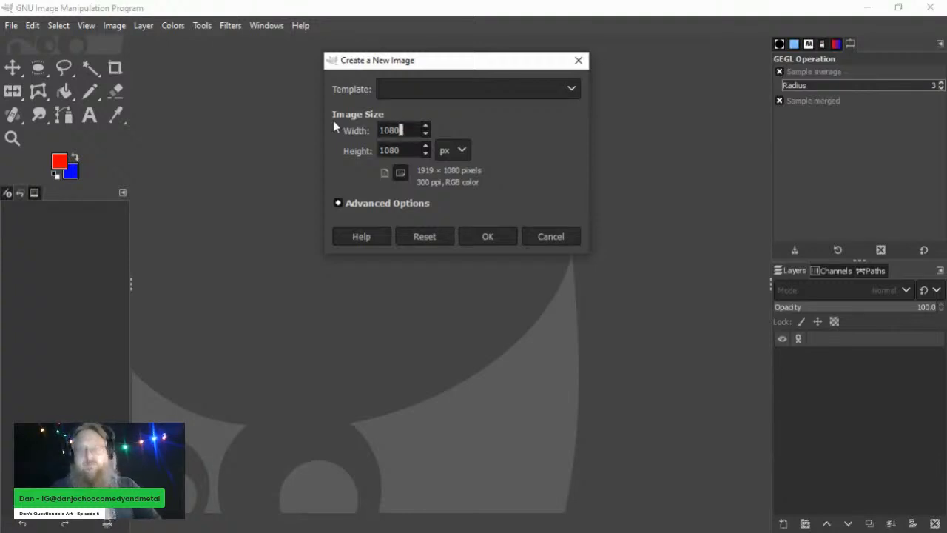
key(Tab)
text(1920)
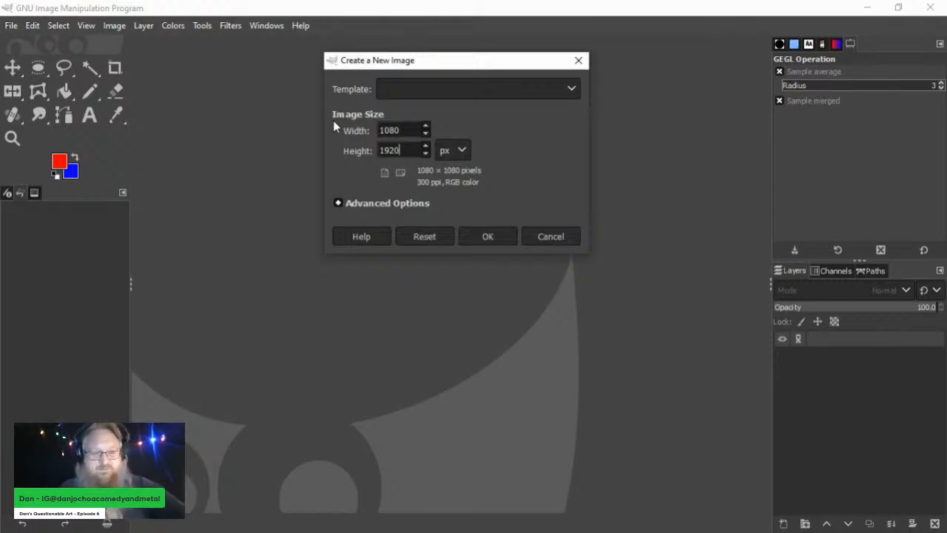
key(Return)
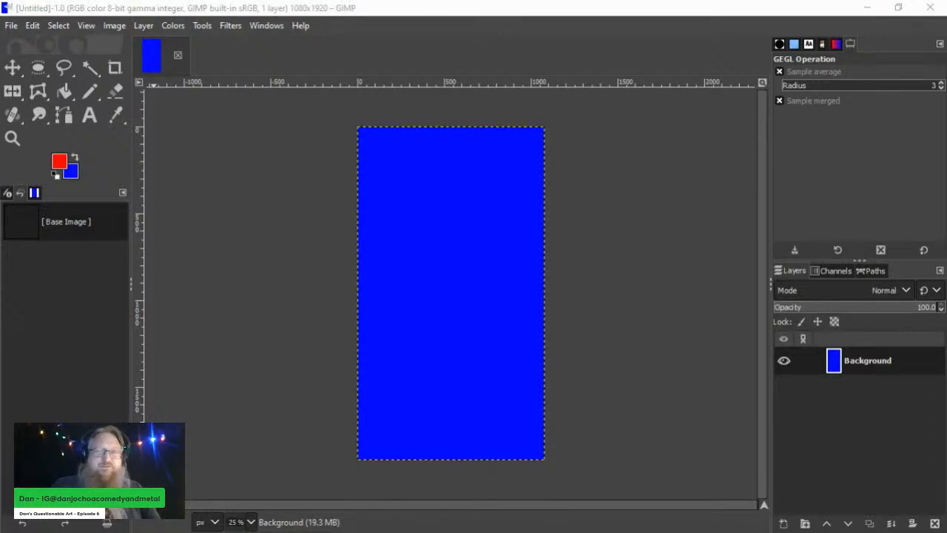
Step: Paste the copied comedy show flyer onto the blue canvas and turn the floating selection into a new layer
click(12, 68)
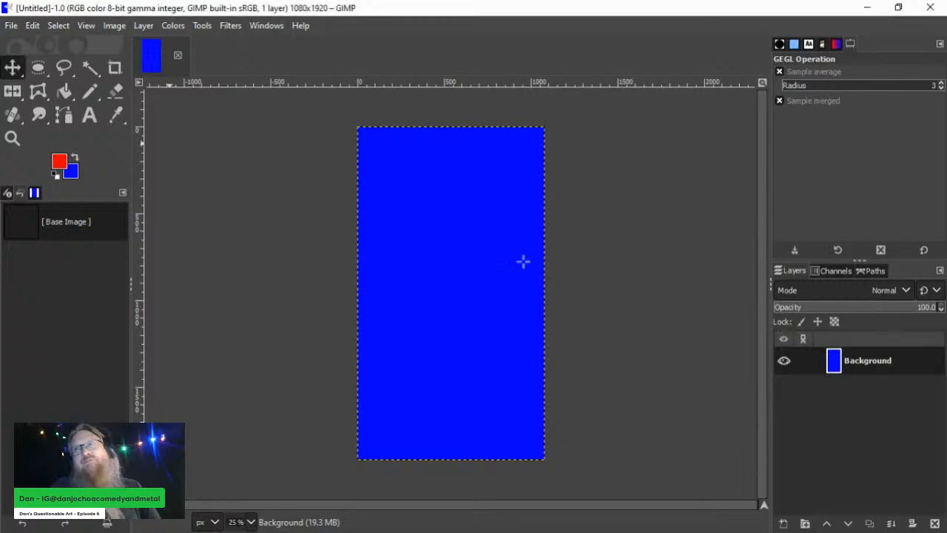
click(425, 247)
key(ctrl+v)
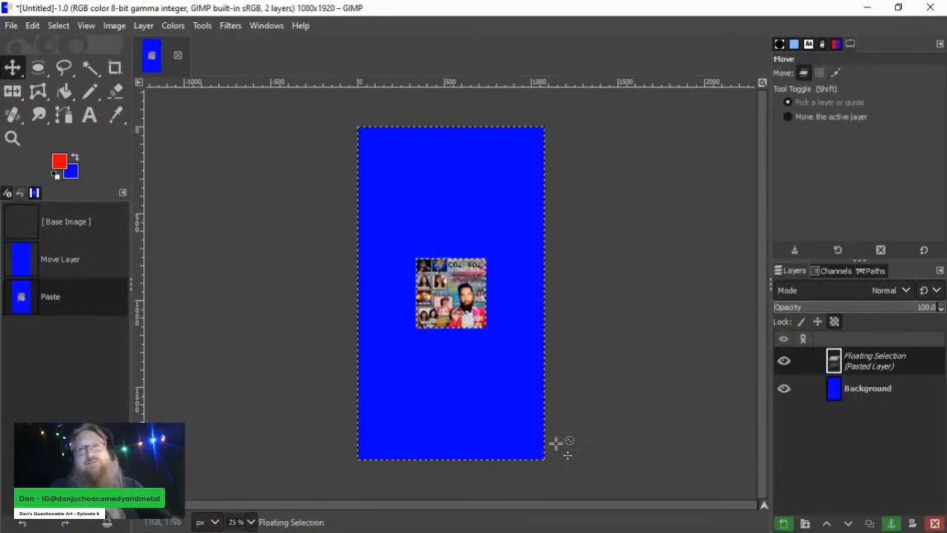
right_click(888, 370)
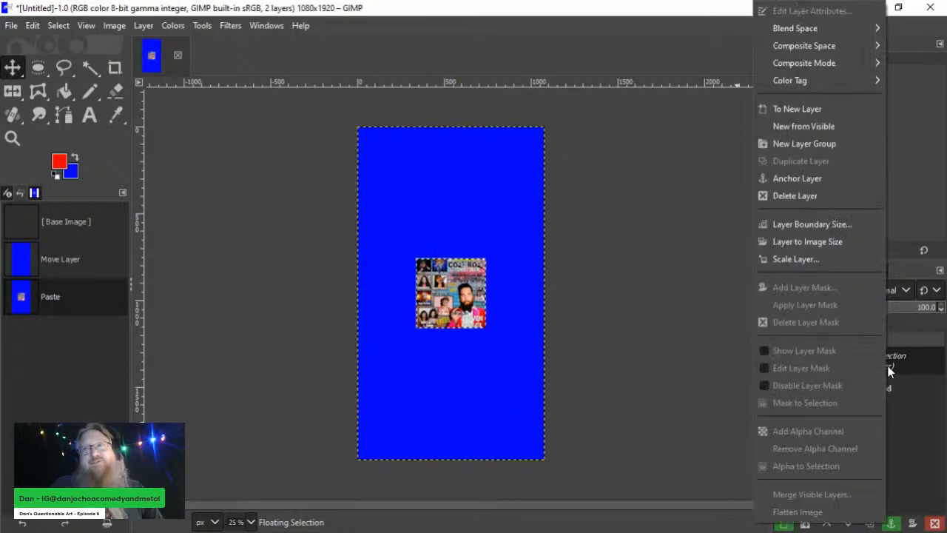
click(839, 109)
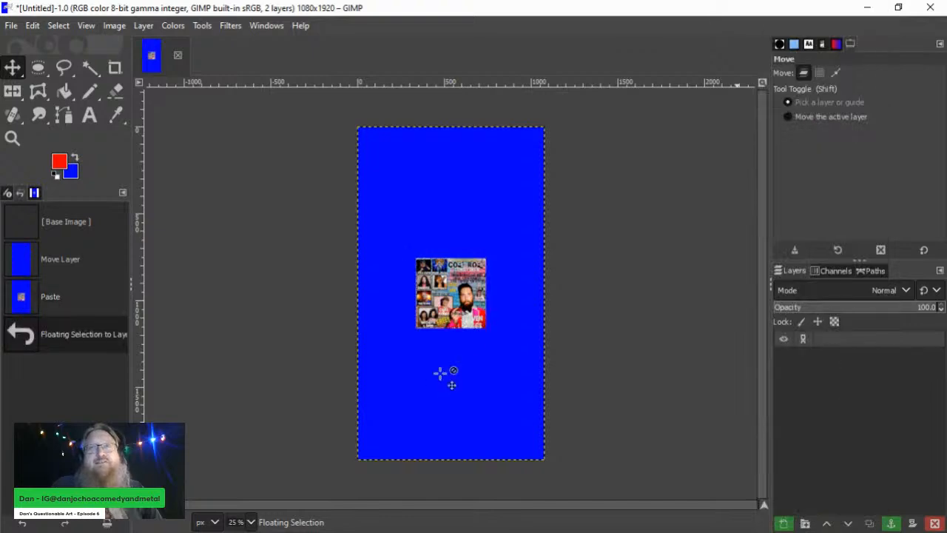
Step: Scale the pasted flyer layer proportionally to 1035 × 1035 px and centre it across the canvas width
scroll(439, 335, up, 1)
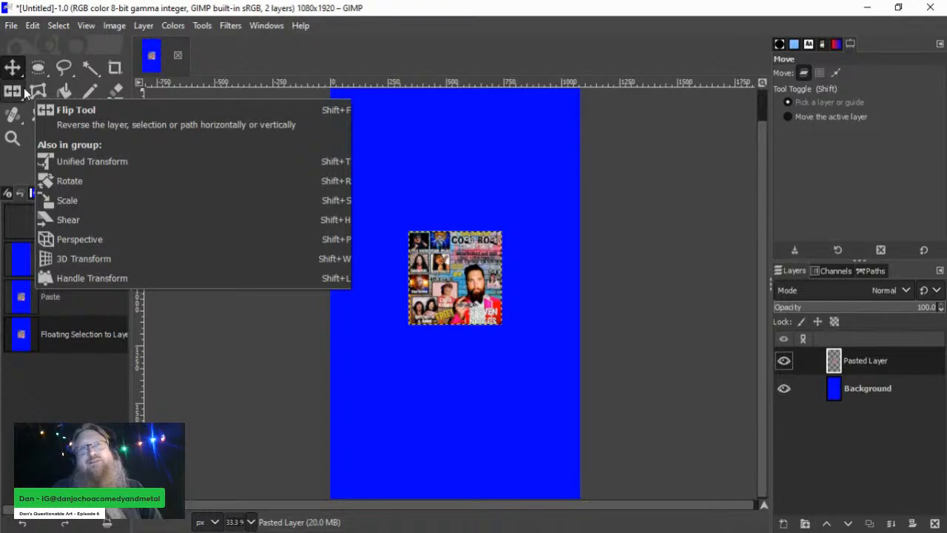
key(shift+s)
click(549, 329)
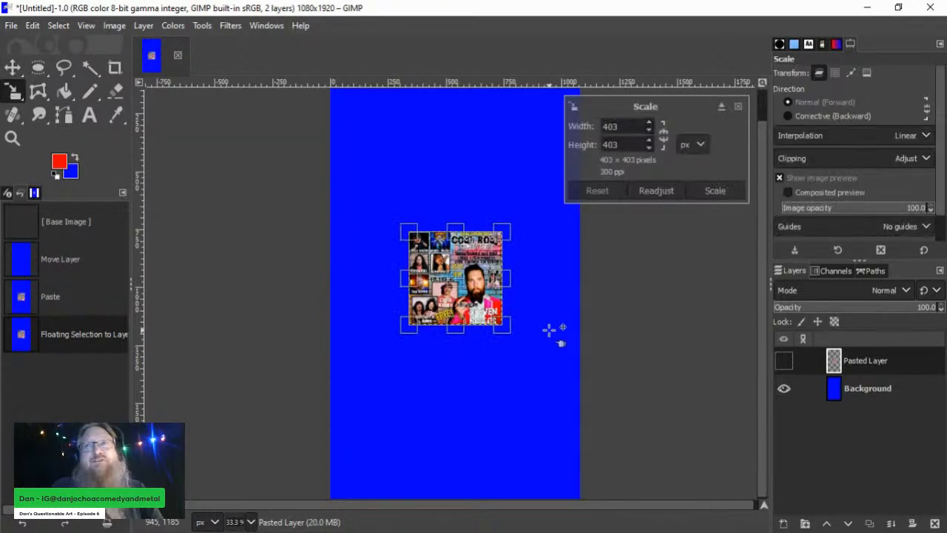
drag(505, 233, 626, 125)
key(ctrl+z)
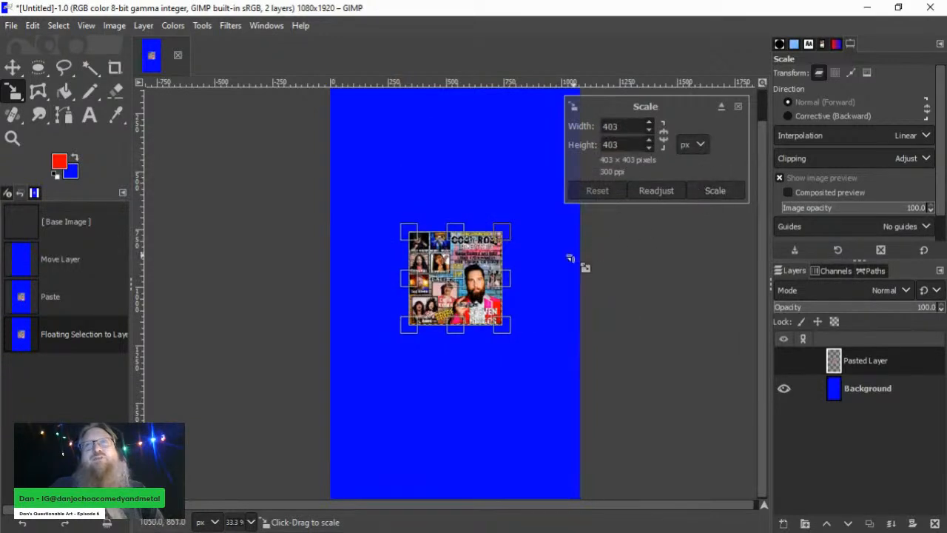
click(663, 138)
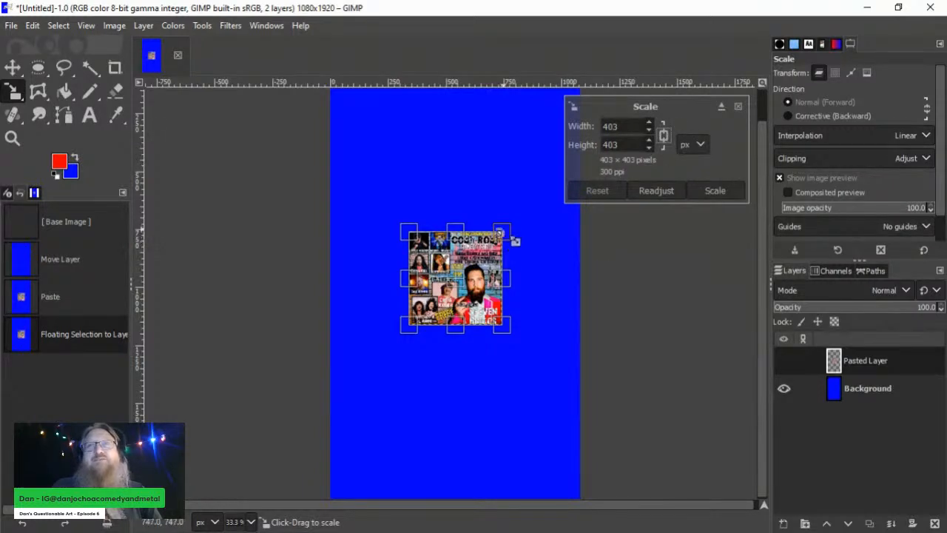
drag(511, 235, 701, 104)
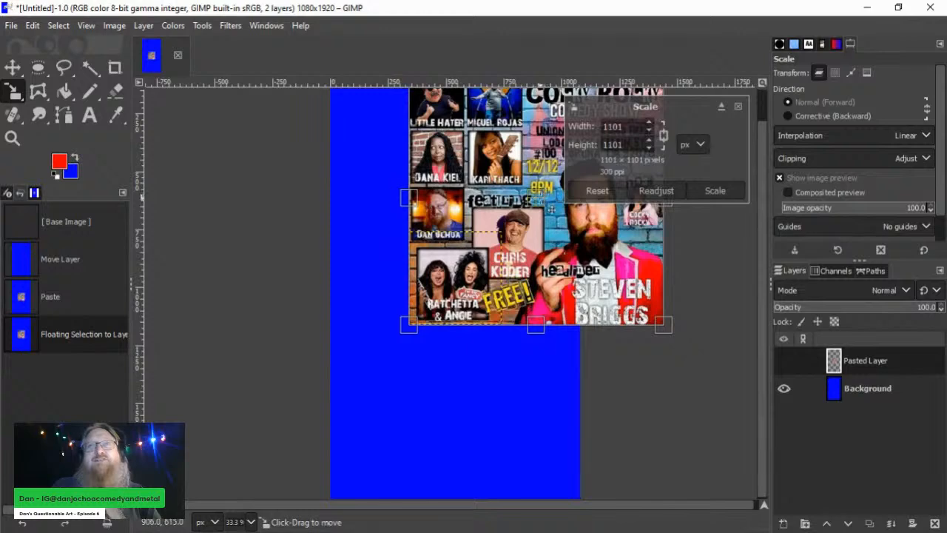
drag(551, 209, 473, 269)
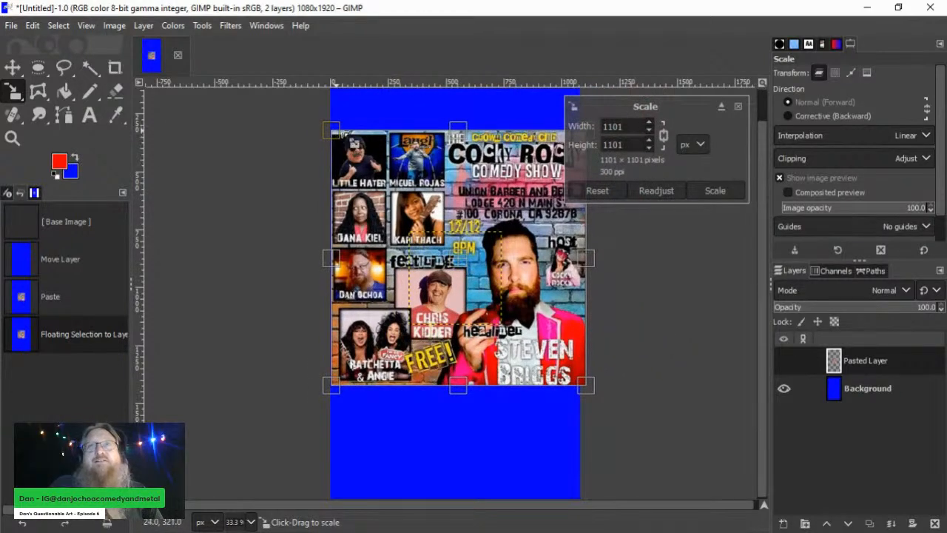
drag(353, 141, 370, 158)
drag(481, 275, 471, 271)
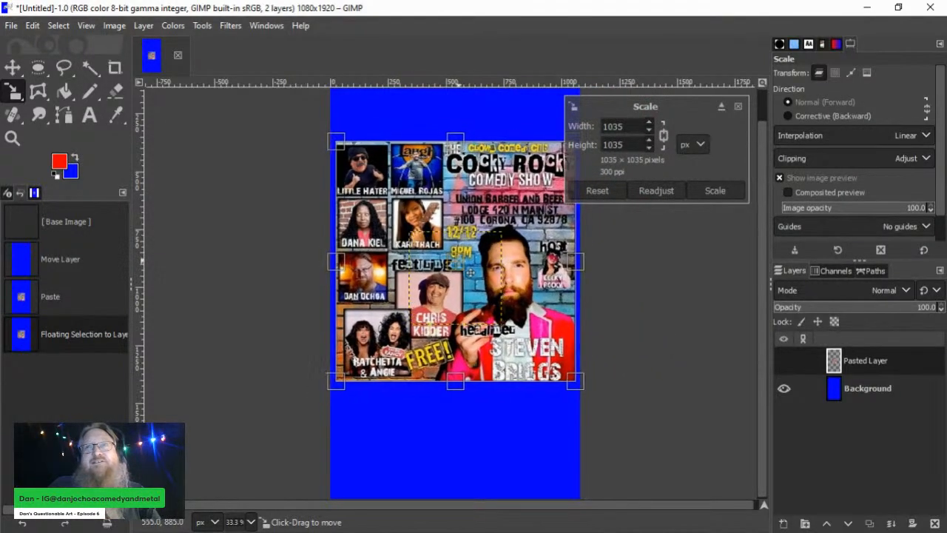
click(715, 190)
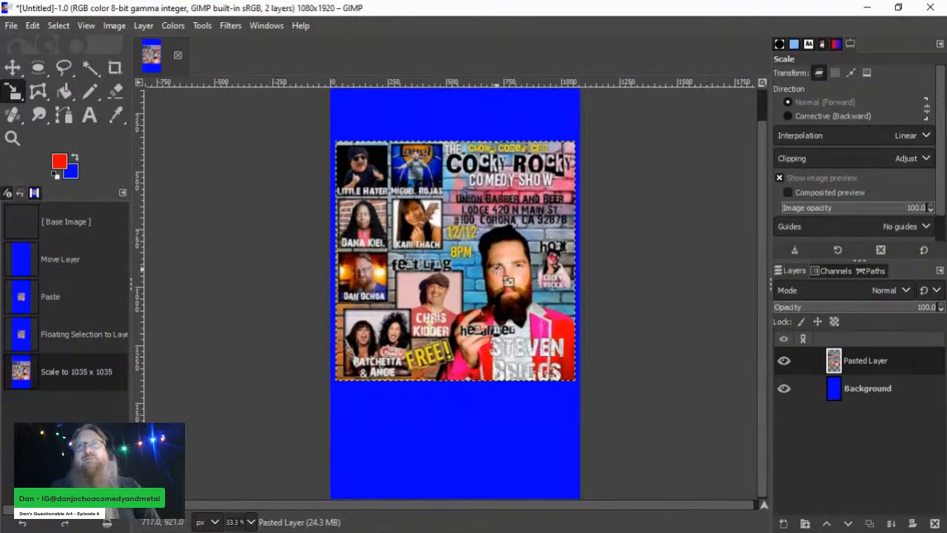
Step: Examine the enlarged flyer's sharpness at 100% zoom and its placement within the whole canvas
key(1)
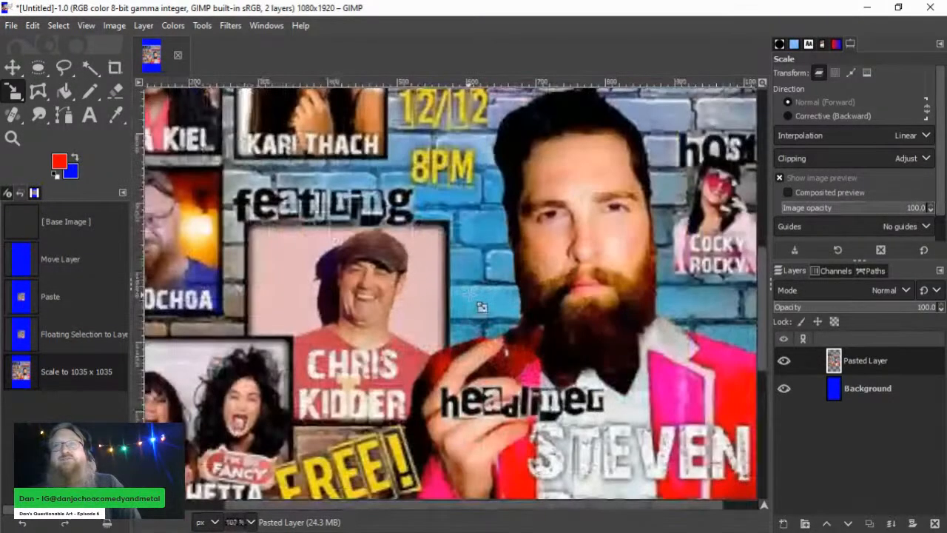
scroll(469, 294, down, 3)
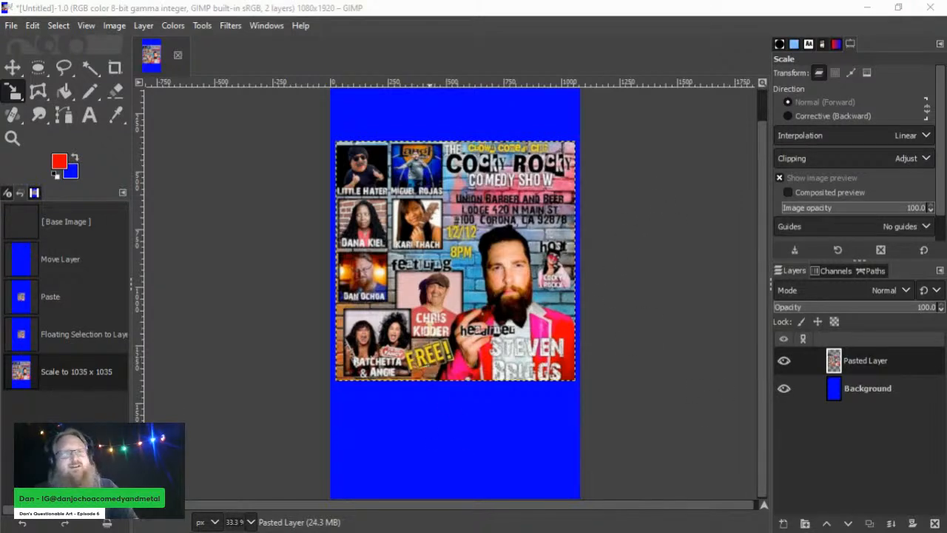
scroll(472, 379, up, 1)
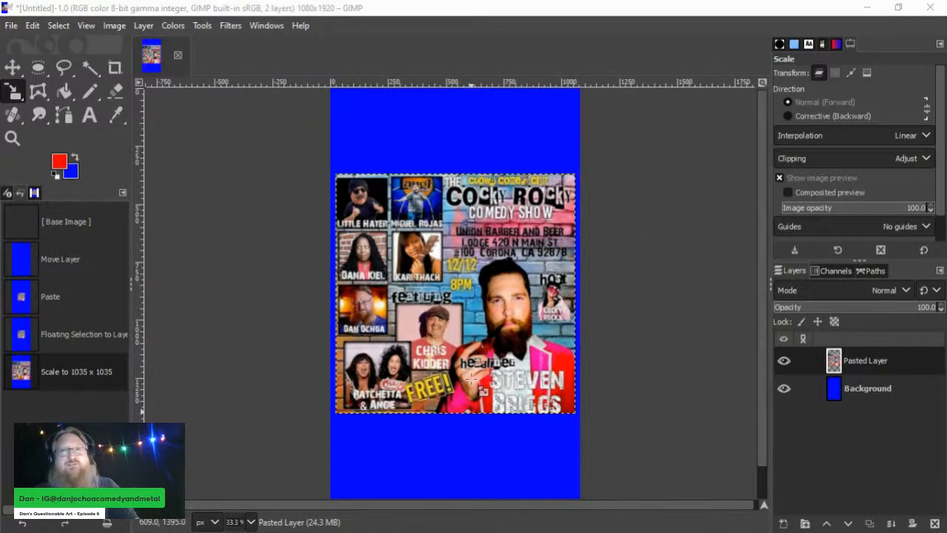
scroll(477, 384, down, 1)
scroll(483, 392, up, 1)
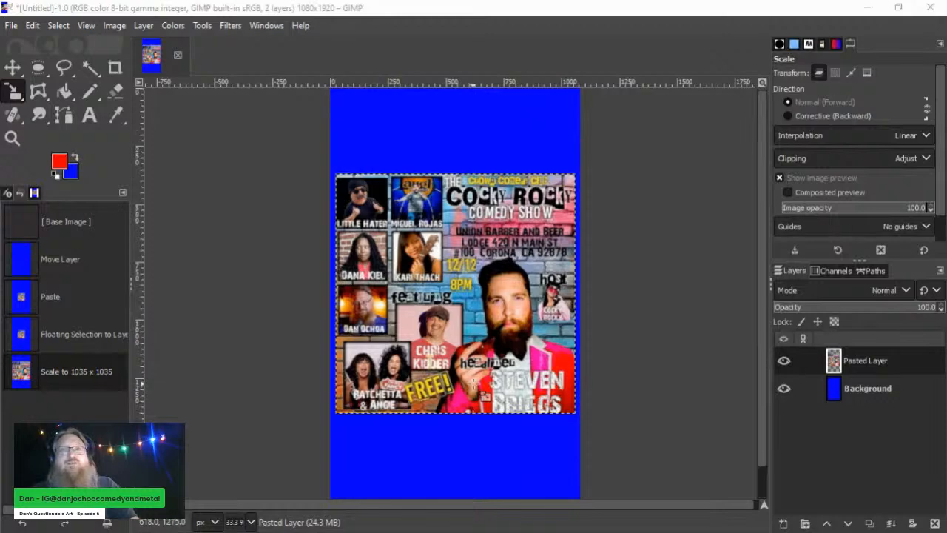
scroll(472, 393, down, 2)
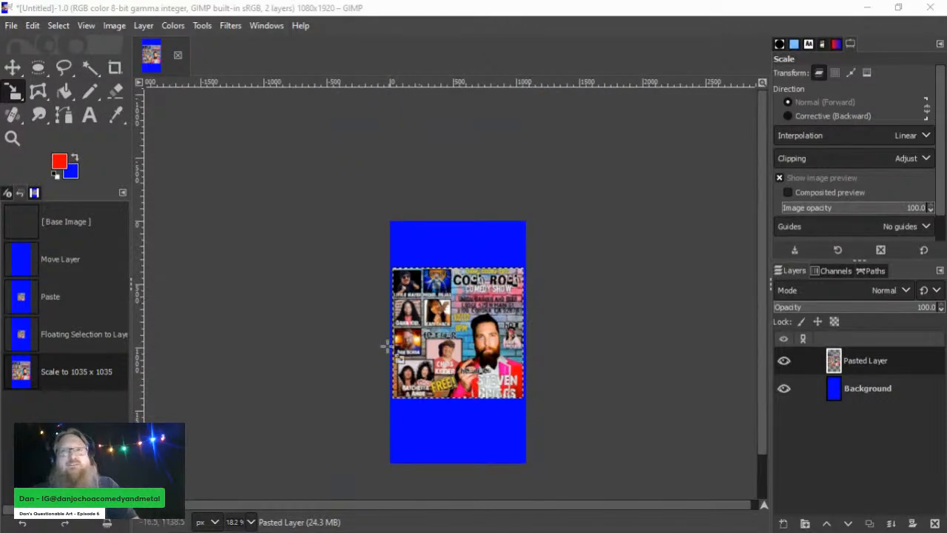
scroll(444, 396, up, 1)
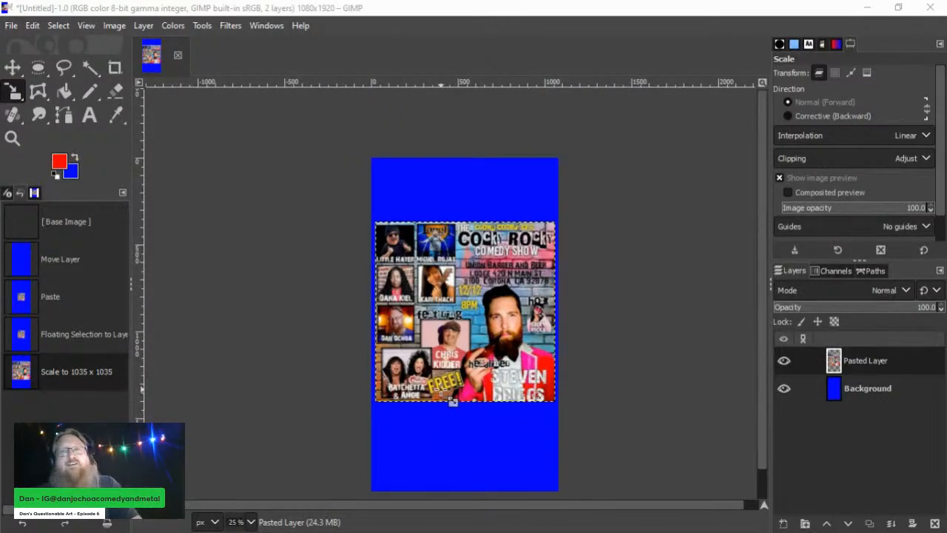
scroll(453, 401, up, 1)
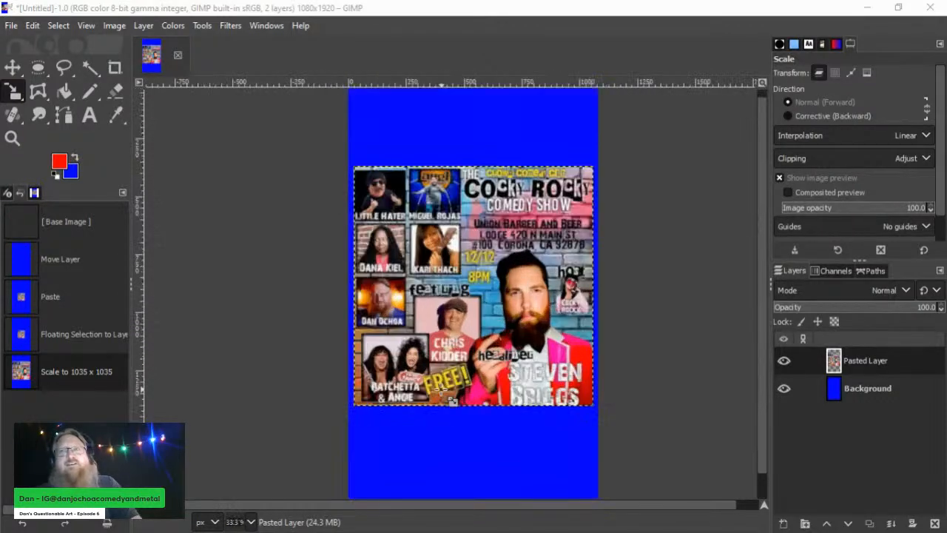
Step: Save the image as 20231212_CockyRocky_FlyerA.xcf in the Pictures/ComedyPromos/Current folder
click(11, 26)
click(67, 180)
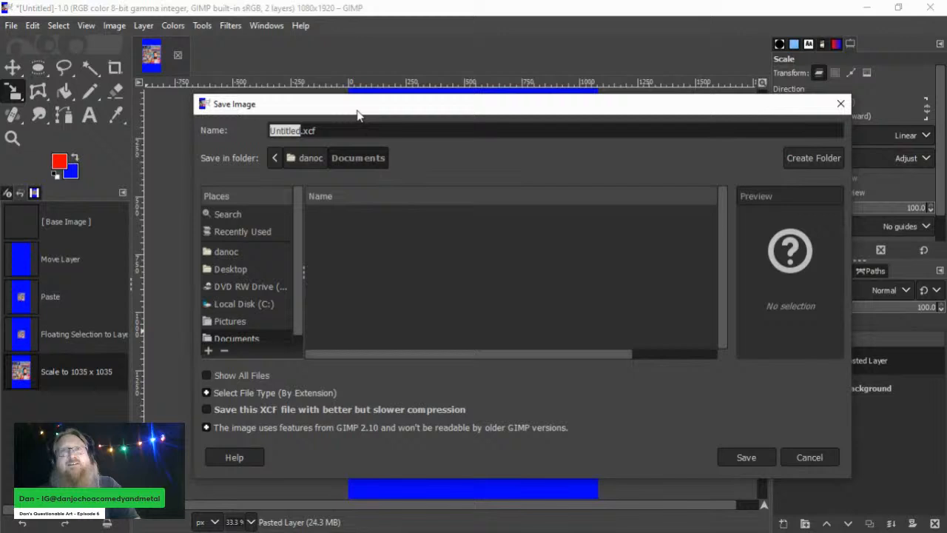
drag(358, 114, 645, 189)
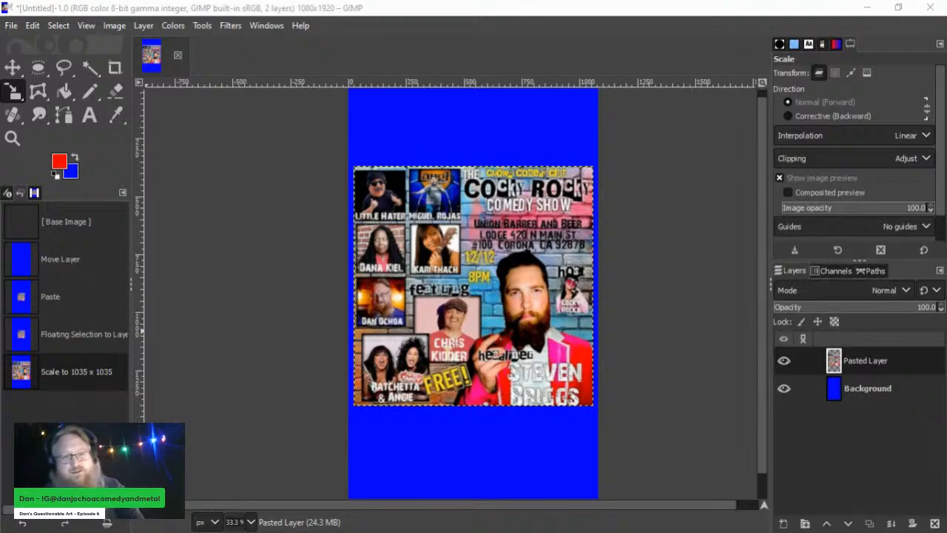
key(ctrl+s)
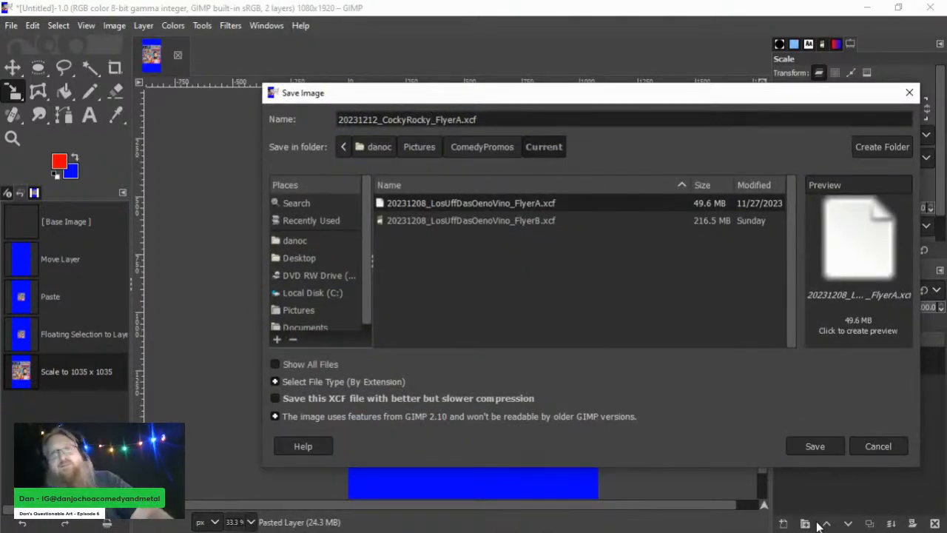
click(827, 445)
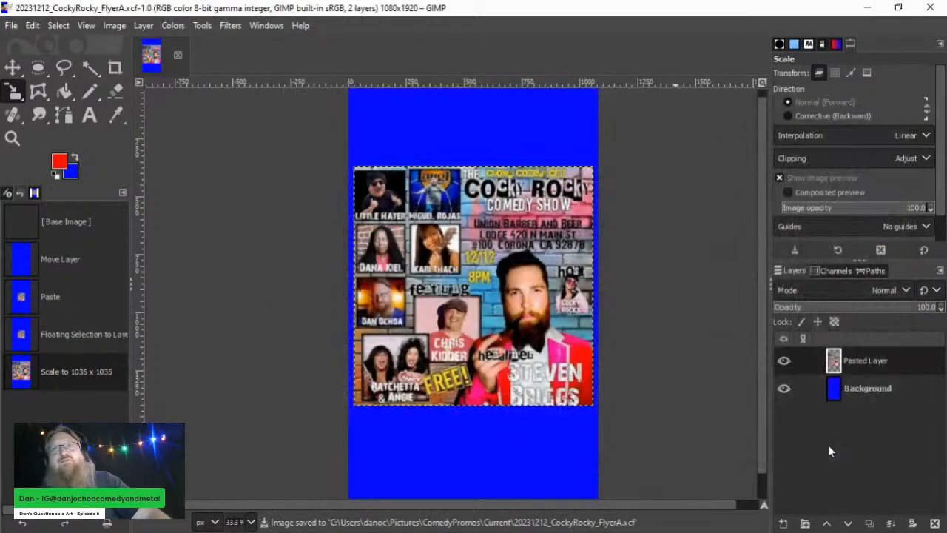
Step: Open the recent file 20231208_LosUffDasOenoVino_FlyerB.xcf and look over its composition and layer stack
click(9, 27)
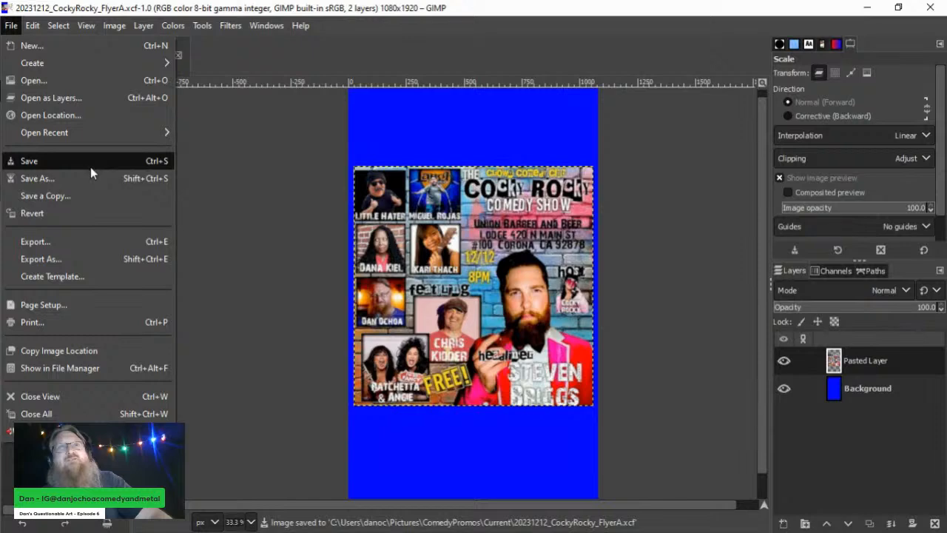
mouse_move(72, 131)
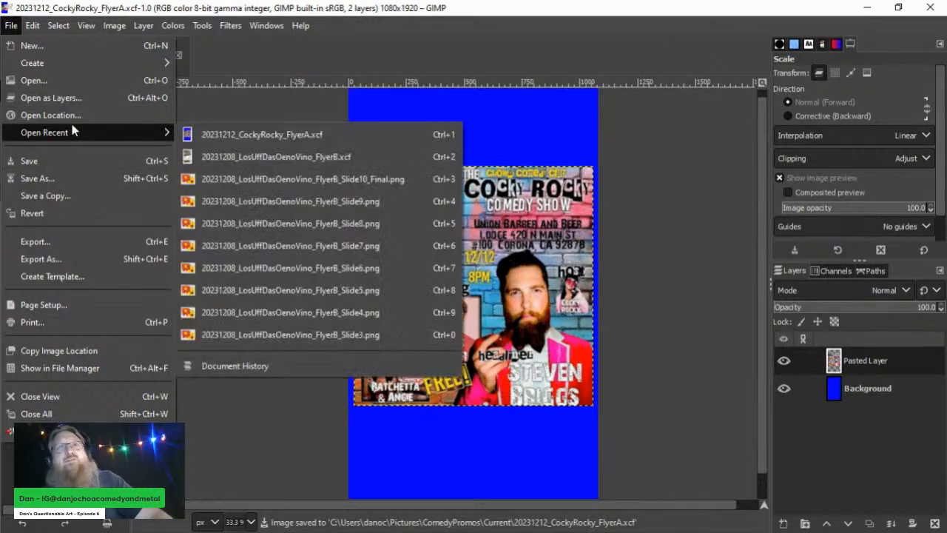
click(346, 157)
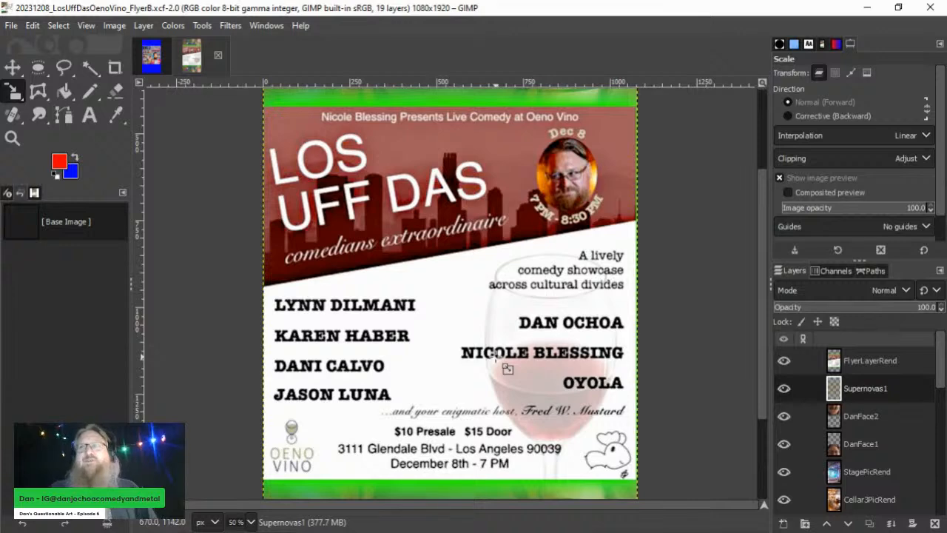
scroll(495, 359, down, 2)
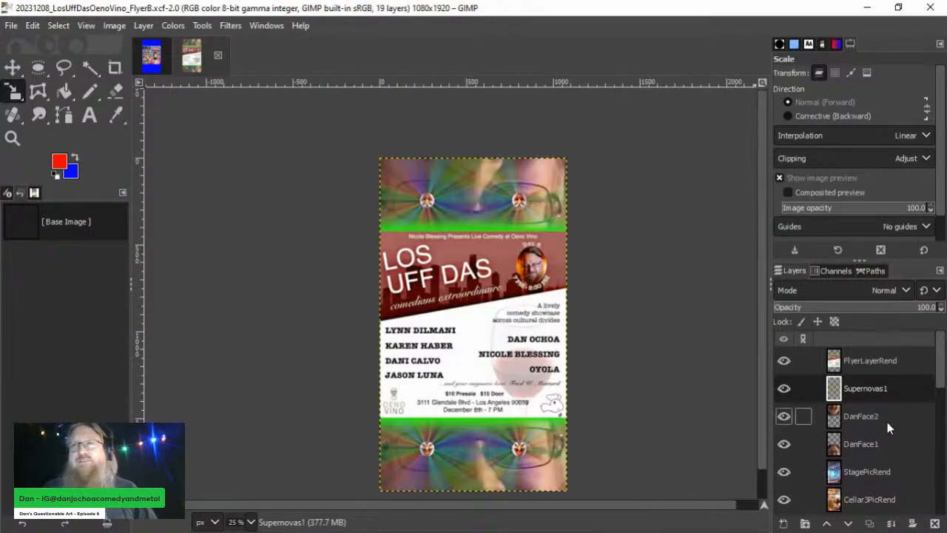
scroll(897, 426, down, 2)
scroll(897, 443, down, 2)
scroll(896, 477, up, 4)
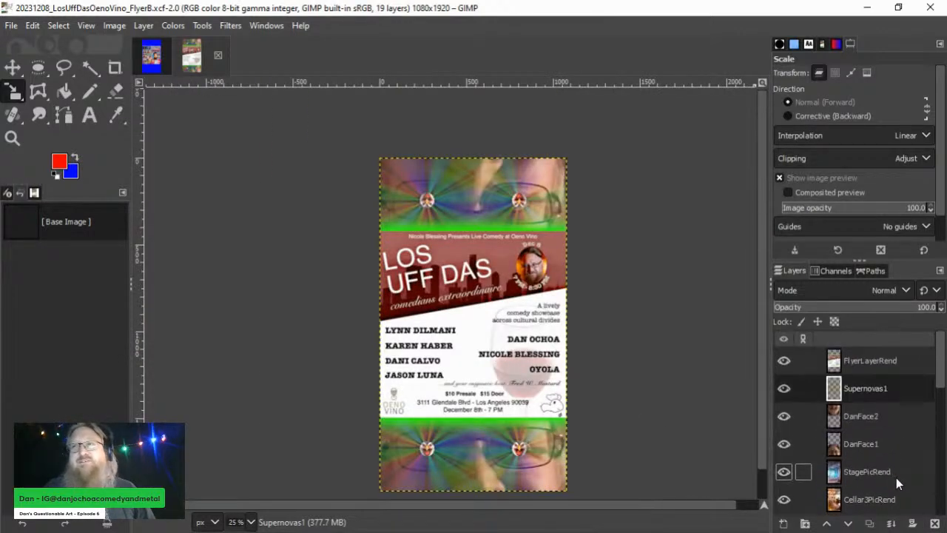
Step: Hide the layers one by one from FlyerLayerRend down to StorePicRend to examine each underlying picture
click(783, 389)
click(783, 360)
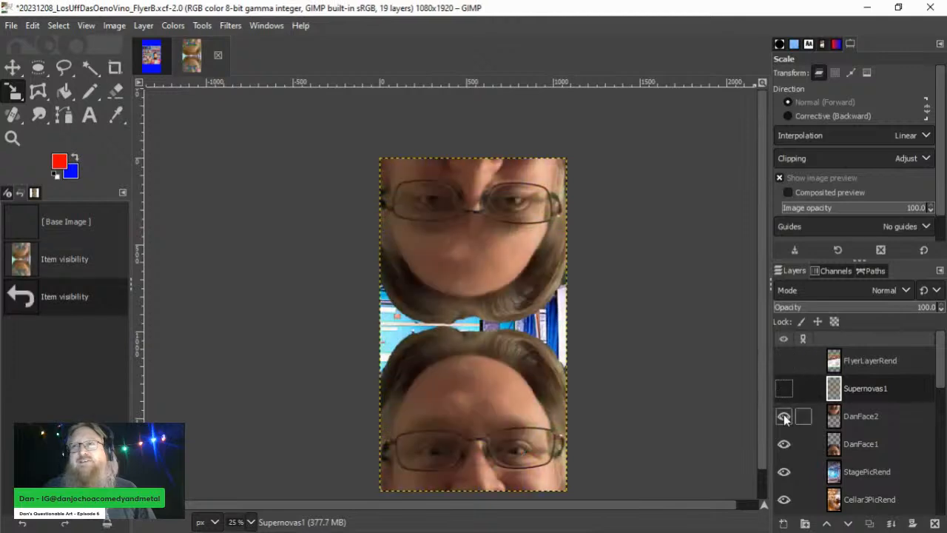
click(783, 416)
click(783, 444)
click(783, 473)
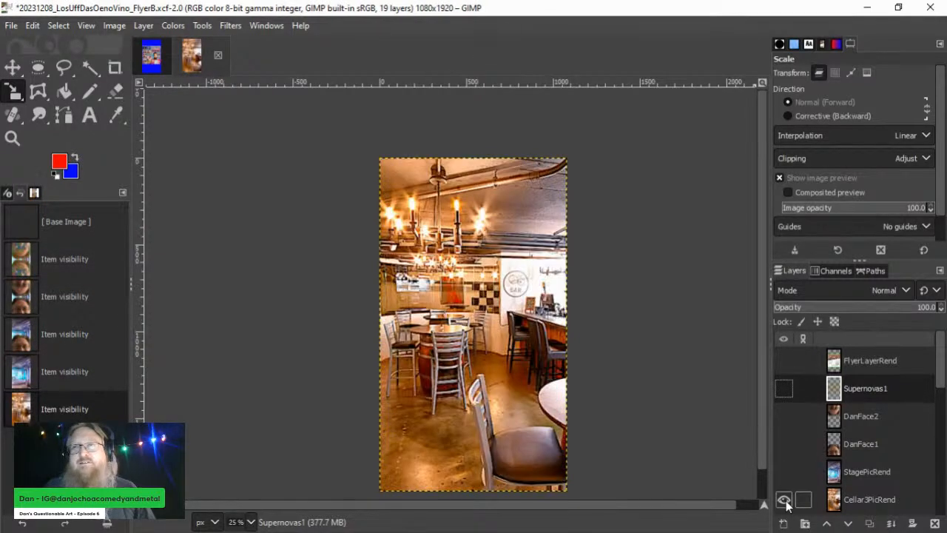
click(783, 499)
scroll(785, 501, down, 2)
click(784, 502)
click(784, 473)
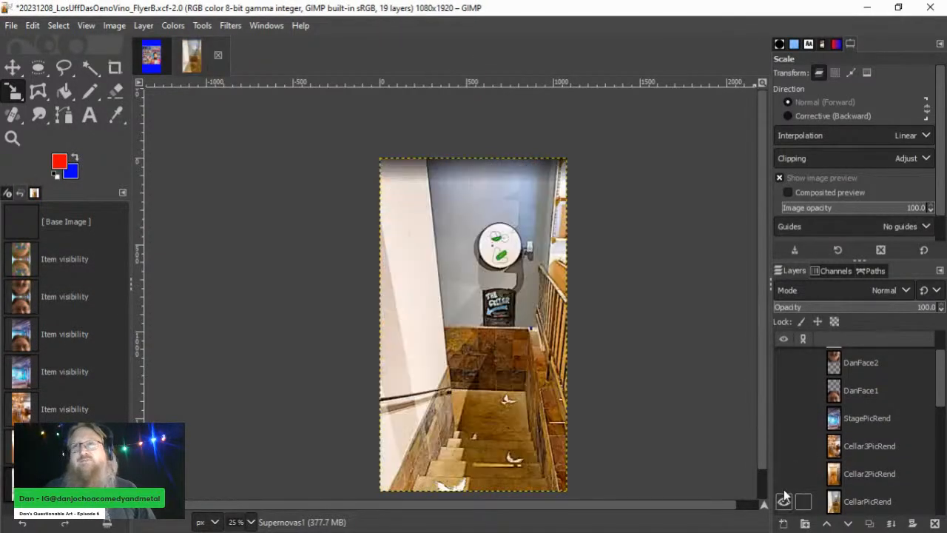
scroll(783, 477, down, 2)
click(783, 448)
click(783, 476)
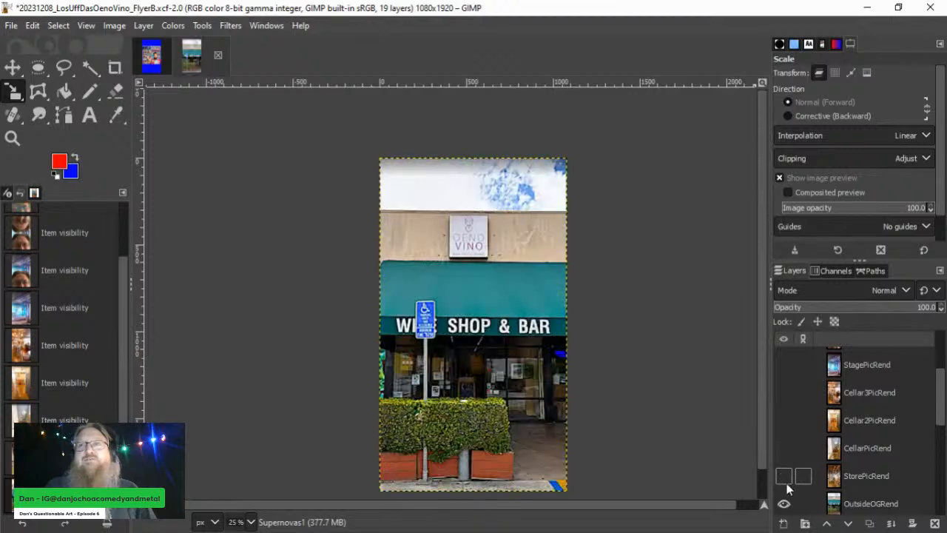
Step: Show StorePicRend, CellarPicRend, Cellar2PicRend, Cellar3PicRend and StagePicRend again in order, viewing each venue picture
scroll(784, 488, down, 1)
click(783, 449)
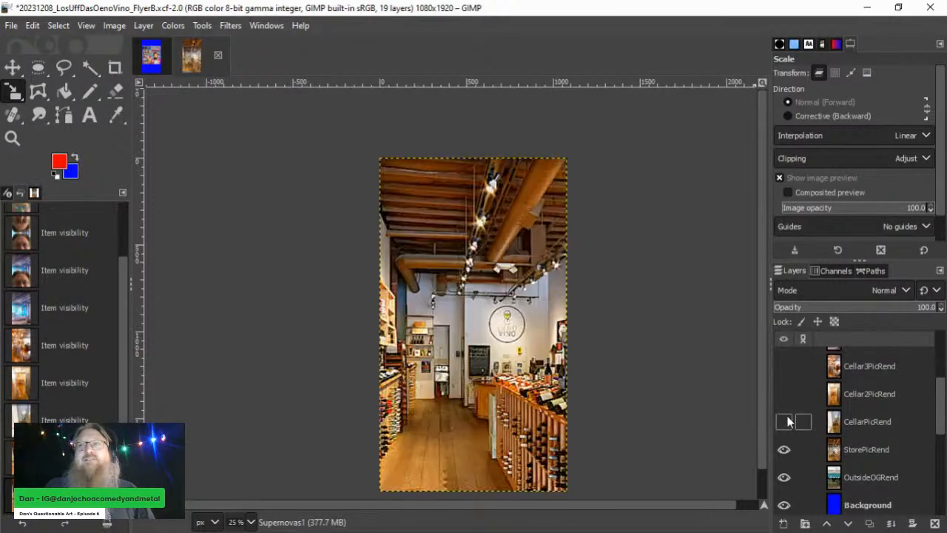
click(784, 423)
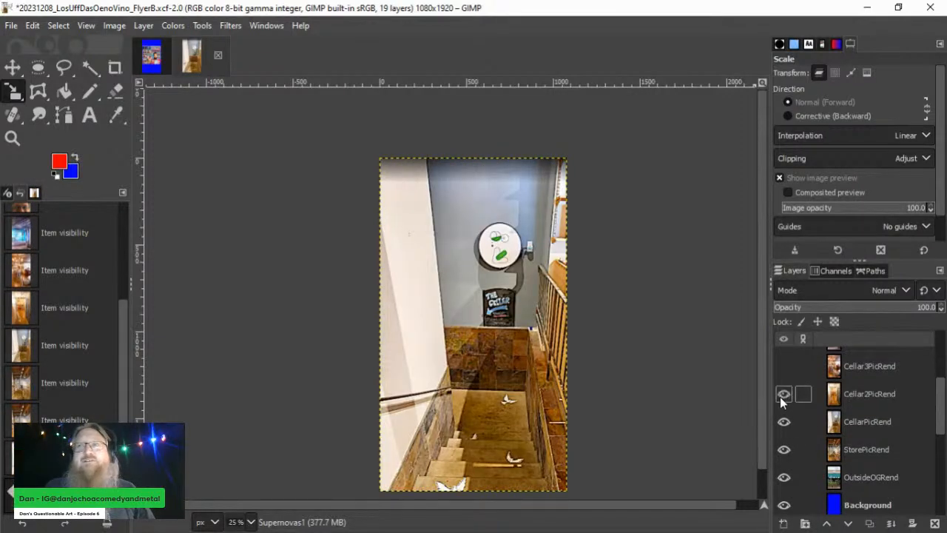
click(783, 394)
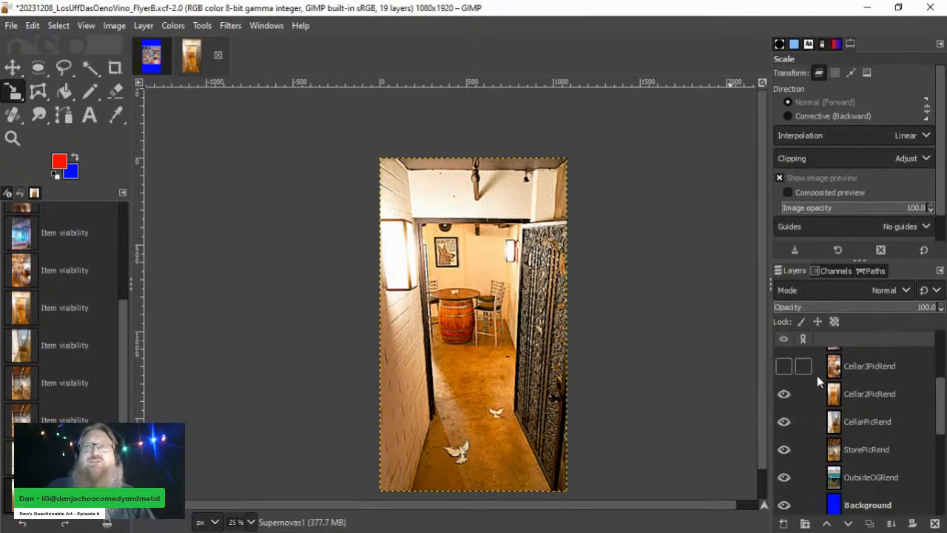
click(782, 368)
scroll(799, 481, up, 2)
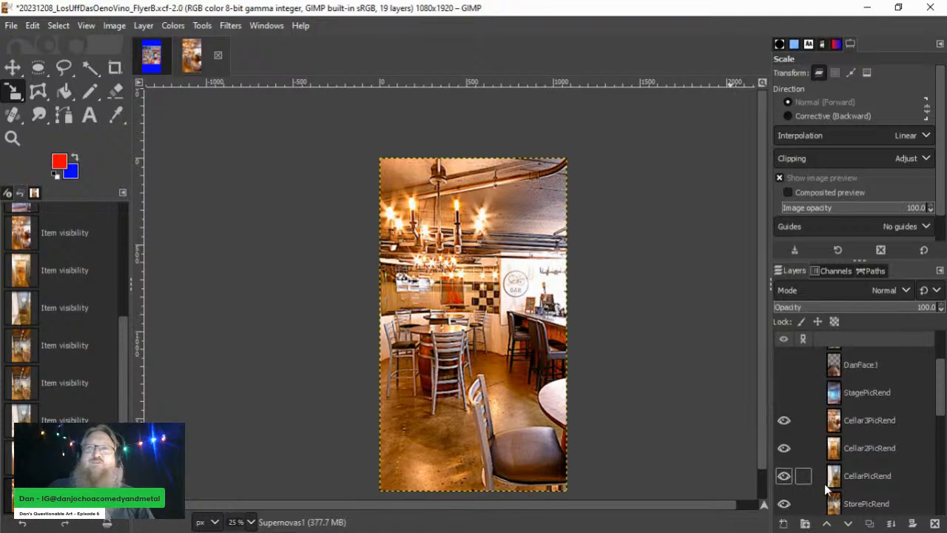
click(784, 392)
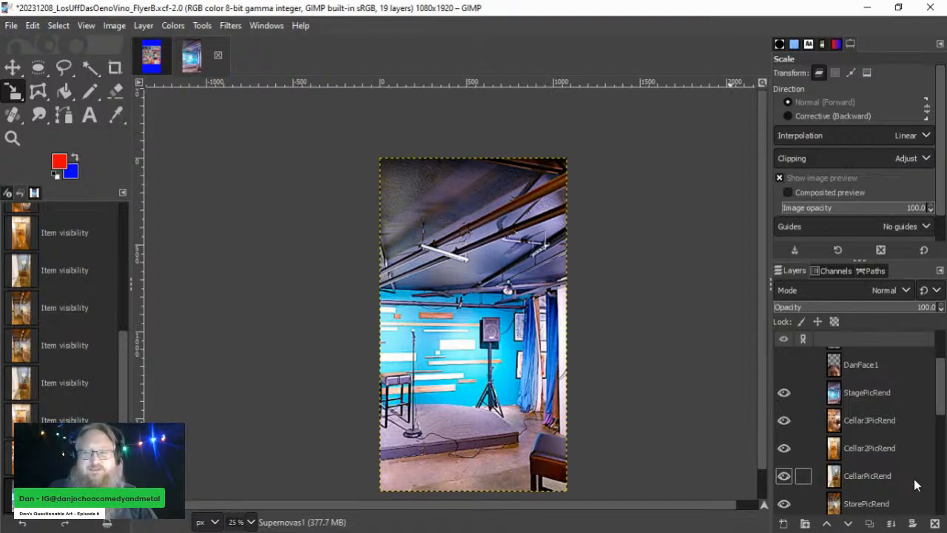
Step: Show DanFace1, DanFace2, Supernovas1 and FlyerLayerRend again, and close the older flyer image, discarding its changes
scroll(857, 368, up, 2)
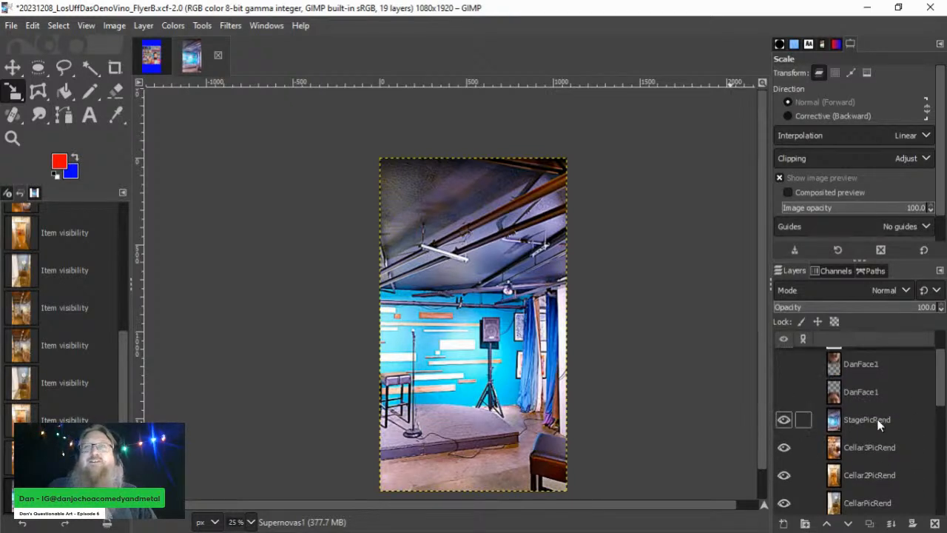
click(787, 419)
click(785, 392)
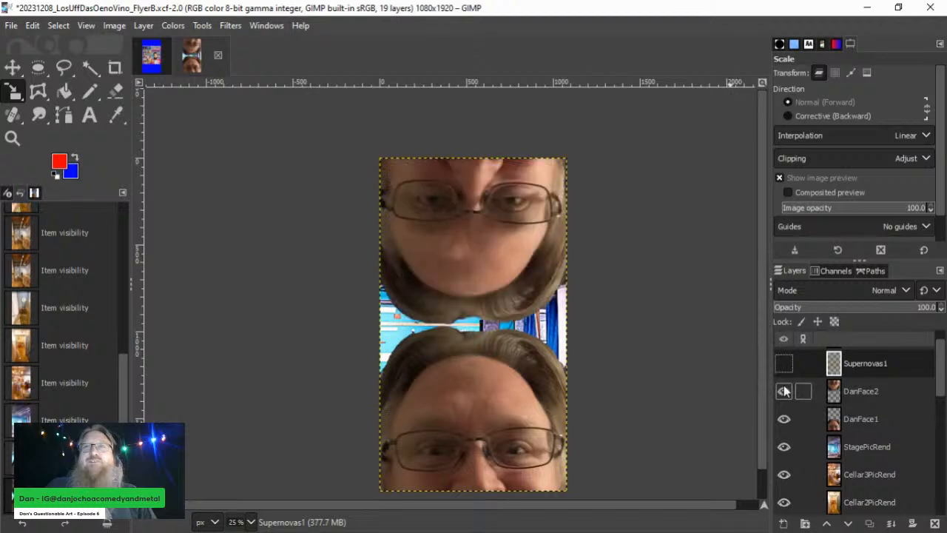
scroll(785, 404, up, 1)
click(782, 389)
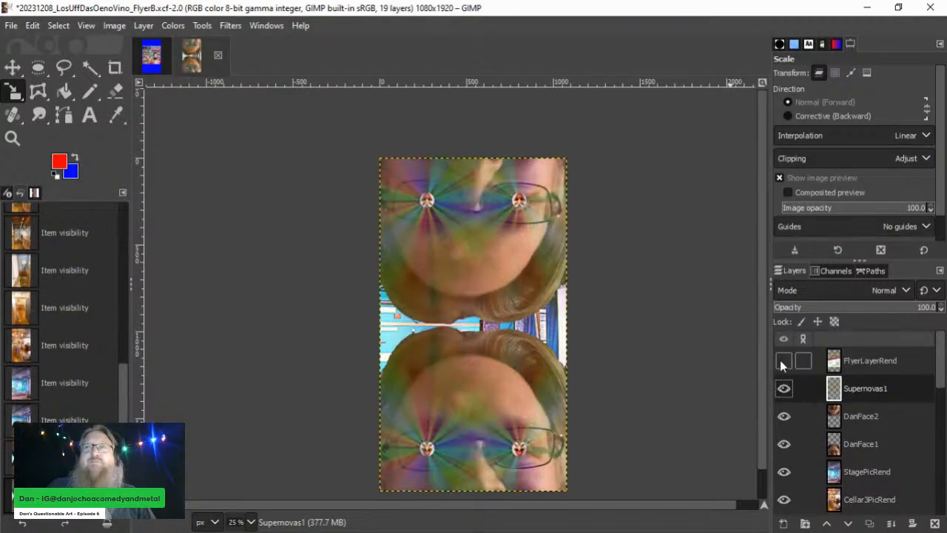
click(782, 361)
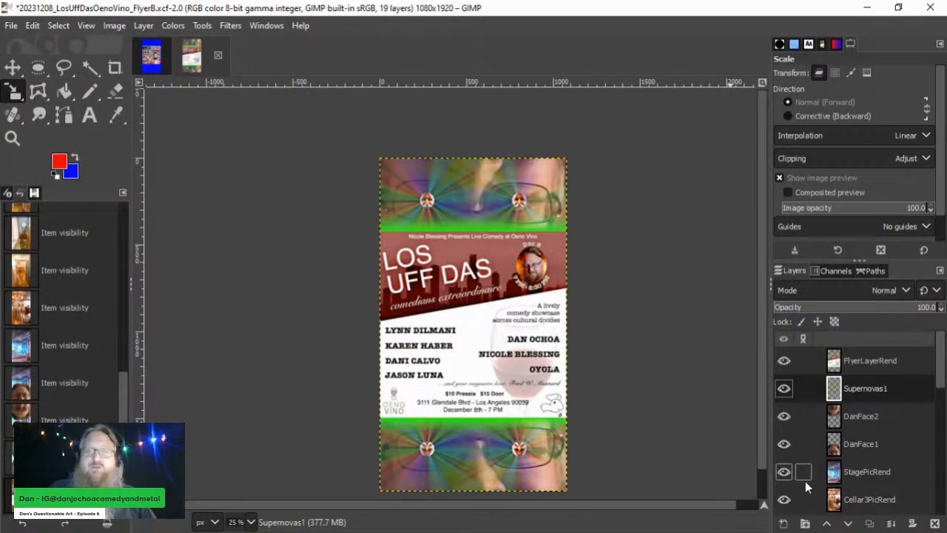
click(218, 57)
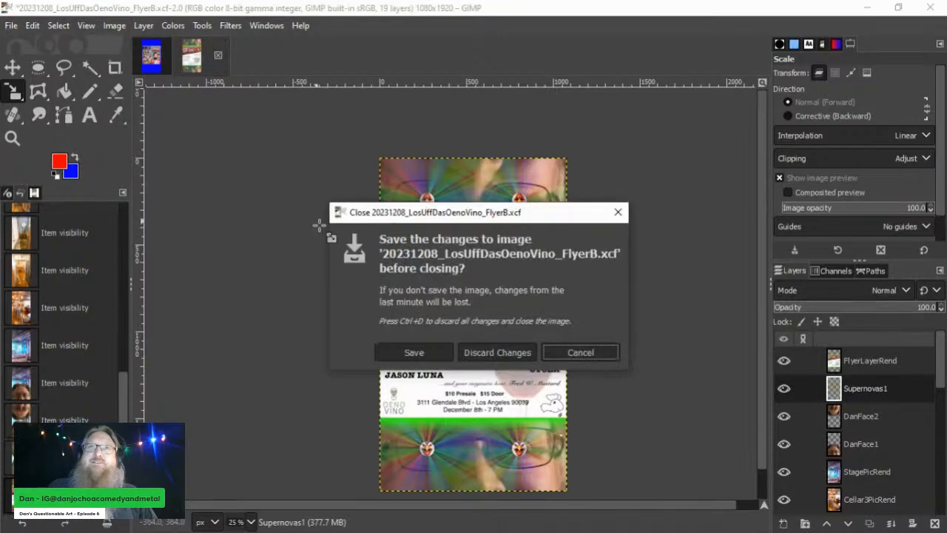
click(529, 352)
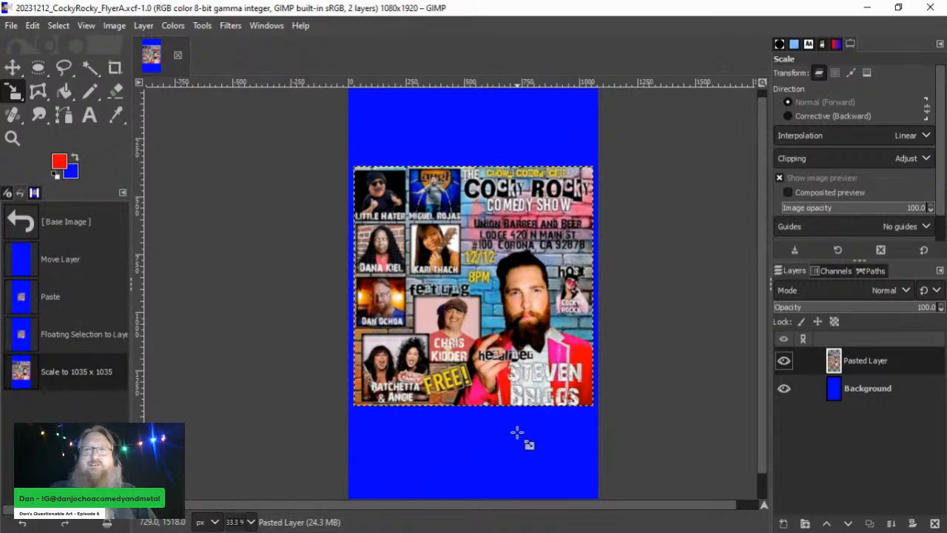
Step: Move the pasted Cocky Rocky flyer layer slightly down, closer to the canvas's vertical centre
scroll(517, 433, down, 1)
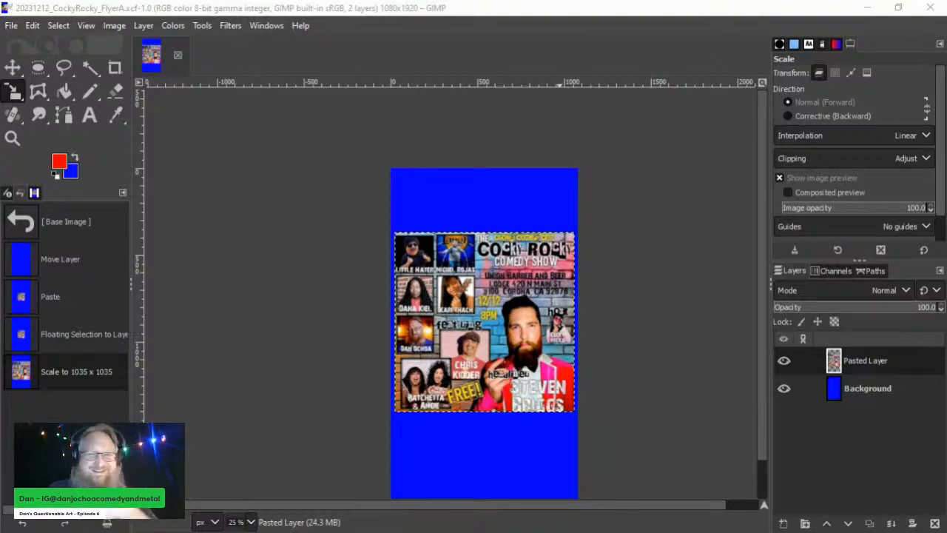
scroll(532, 369, down, 1)
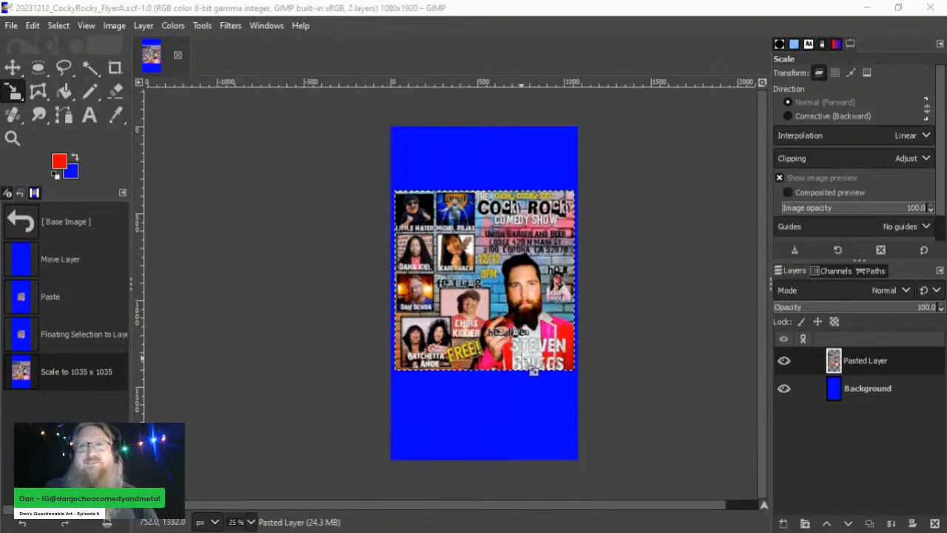
scroll(560, 364, up, 1)
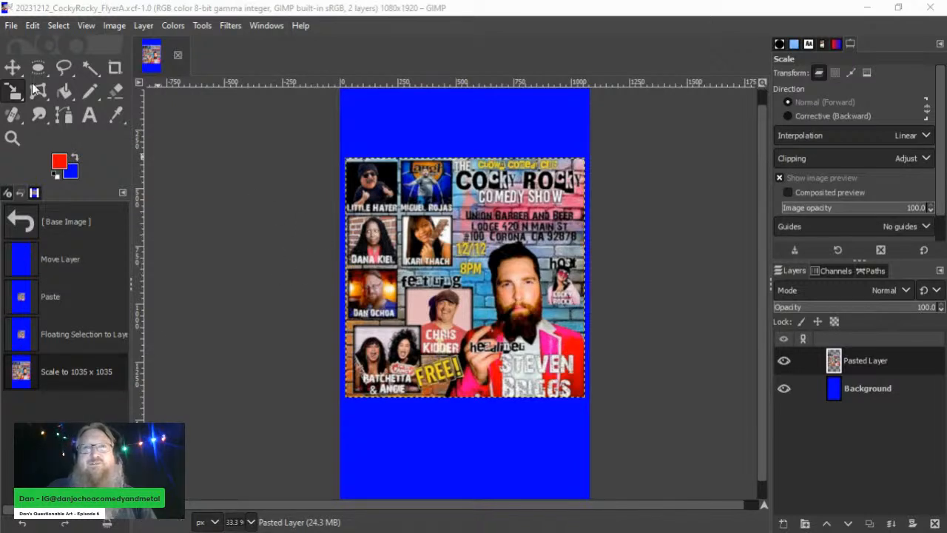
click(11, 68)
drag(507, 285, 517, 310)
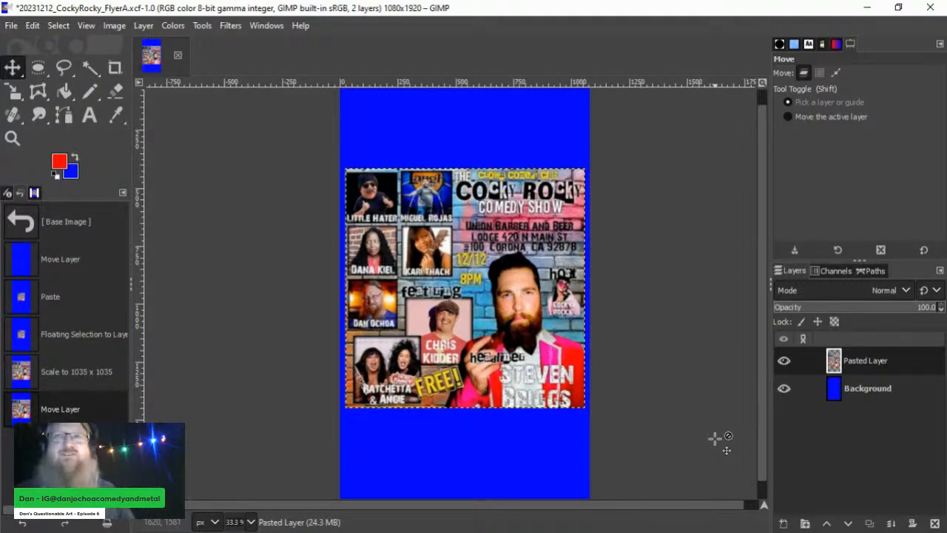
Step: Scale the pasted flyer layer proportionally to 1072 × 1072 px so it spans nearly the full canvas width
scroll(495, 328, down, 1)
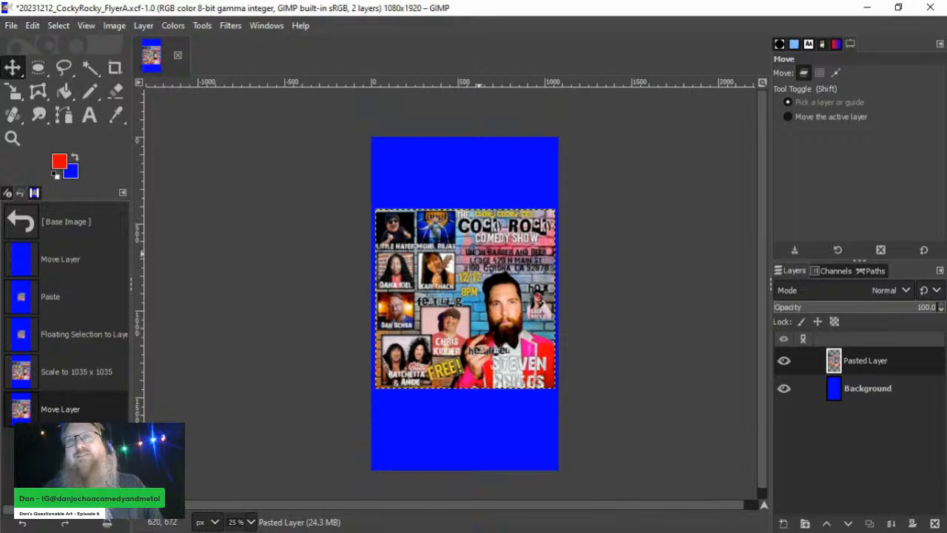
scroll(449, 311, up, 1)
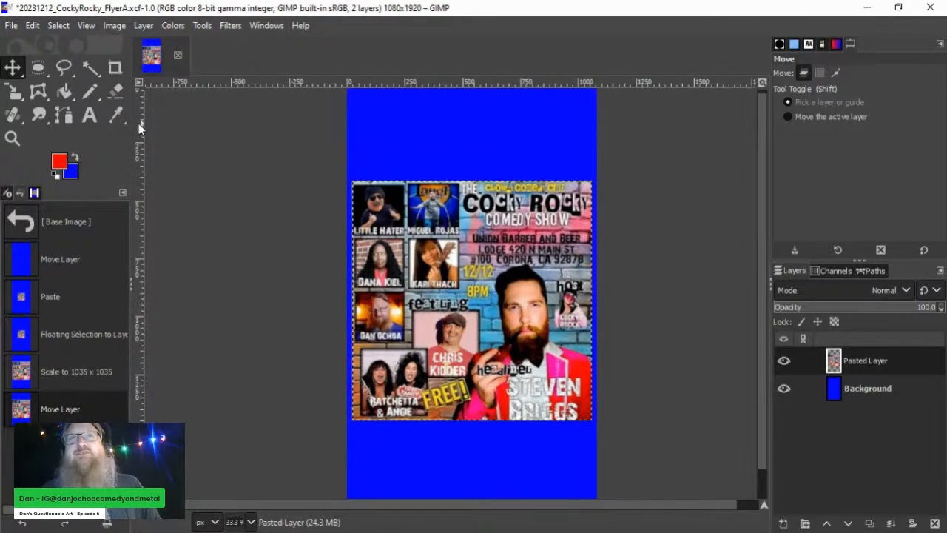
key(shift+s)
click(440, 308)
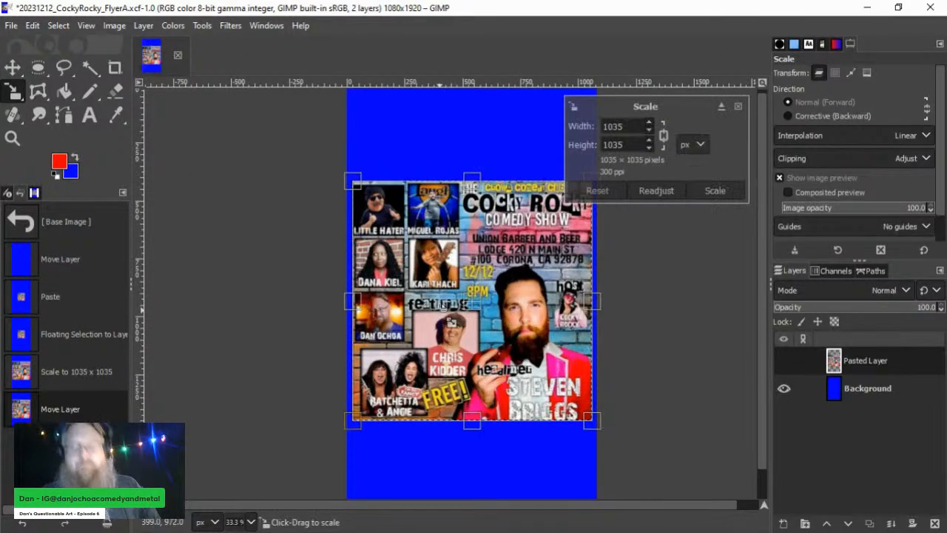
drag(353, 182, 348, 179)
drag(607, 434, 610, 435)
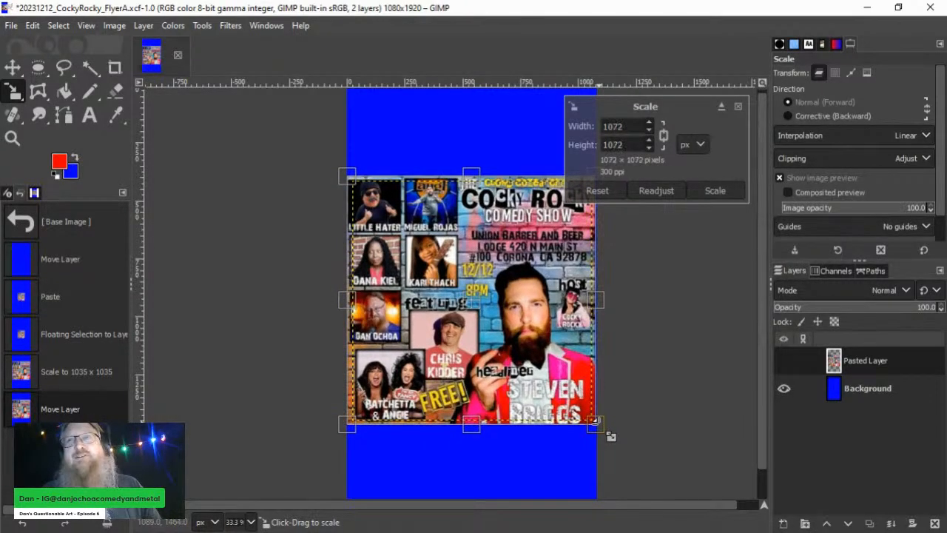
click(714, 190)
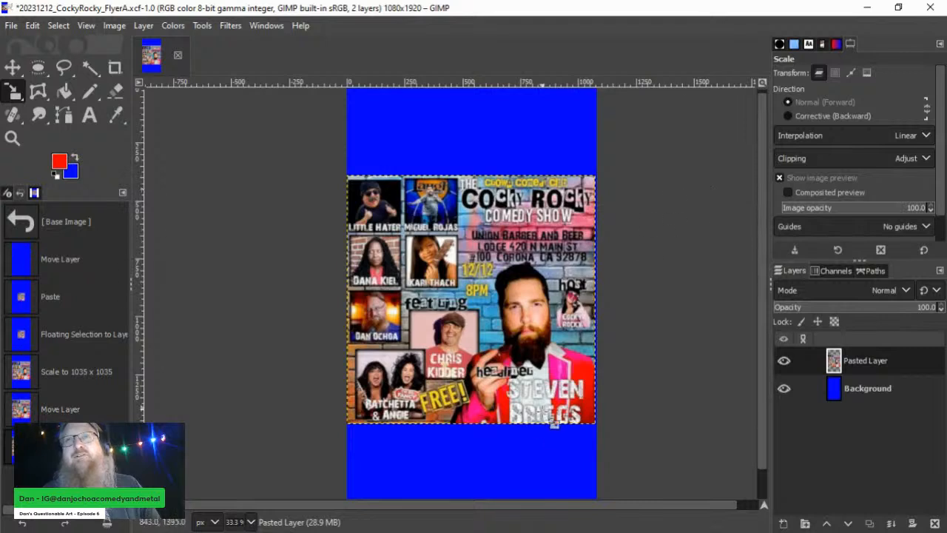
Step: Sharpen the pasted flyer layer with Unsharp Mask at radius 1.105 and amount 1.505
click(232, 26)
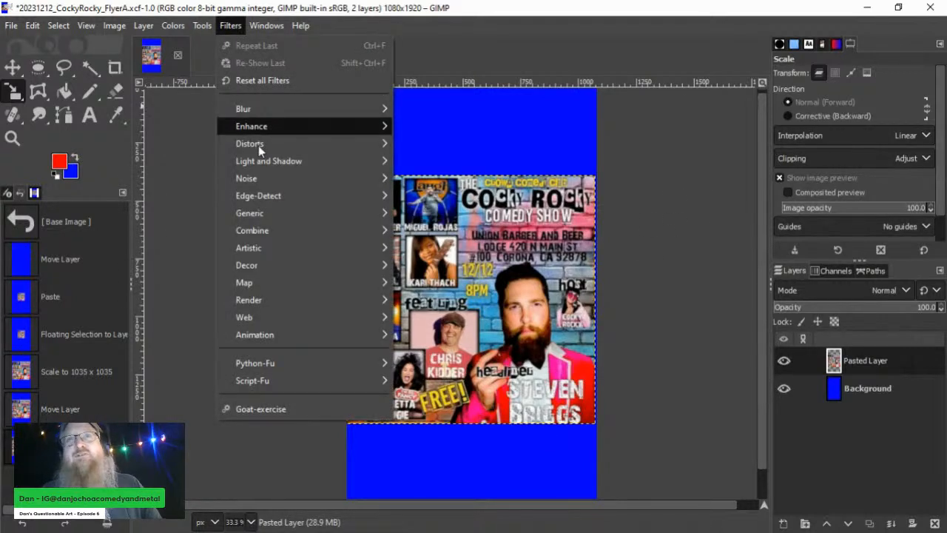
mouse_move(253, 132)
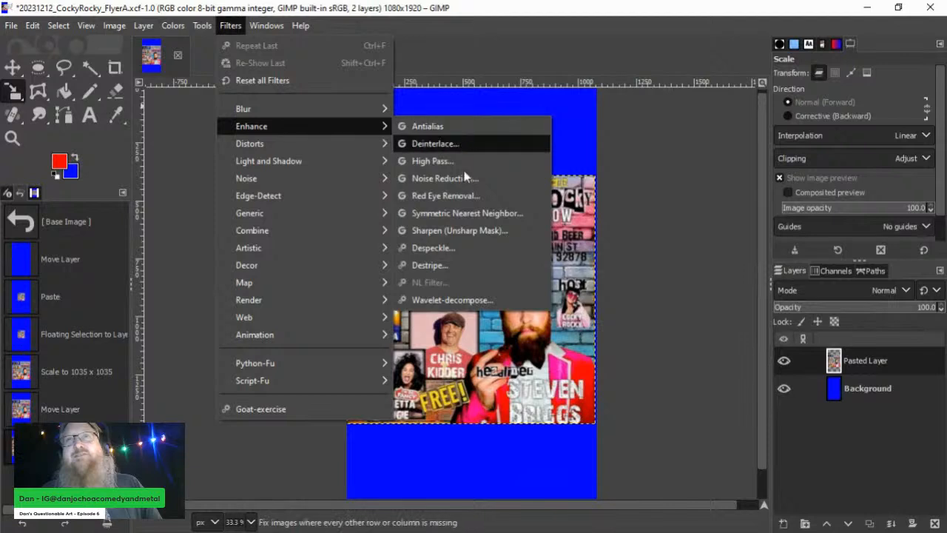
click(481, 231)
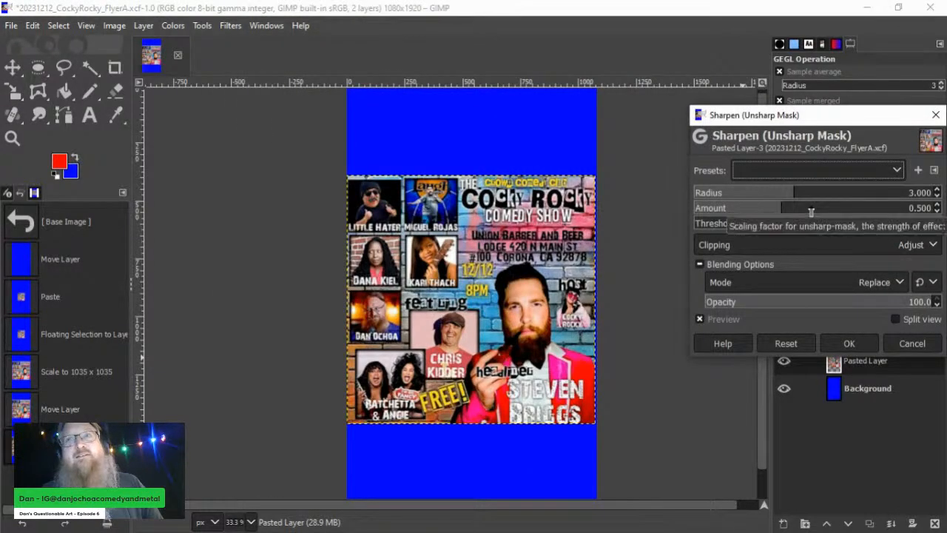
click(810, 212)
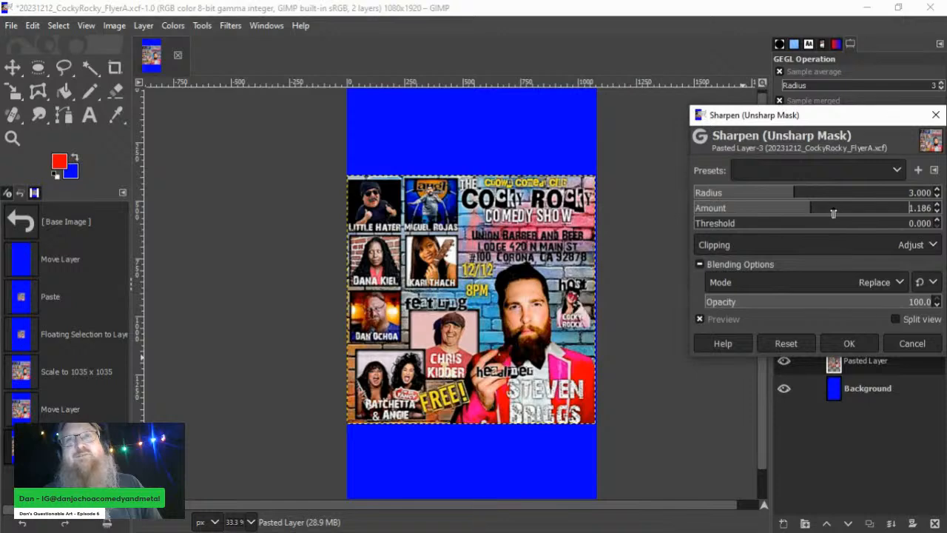
click(794, 212)
click(813, 214)
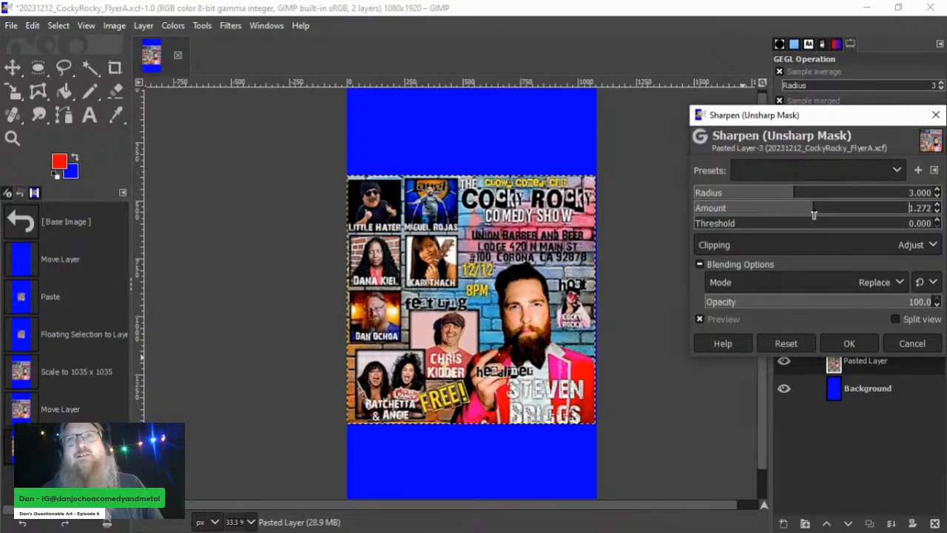
click(780, 193)
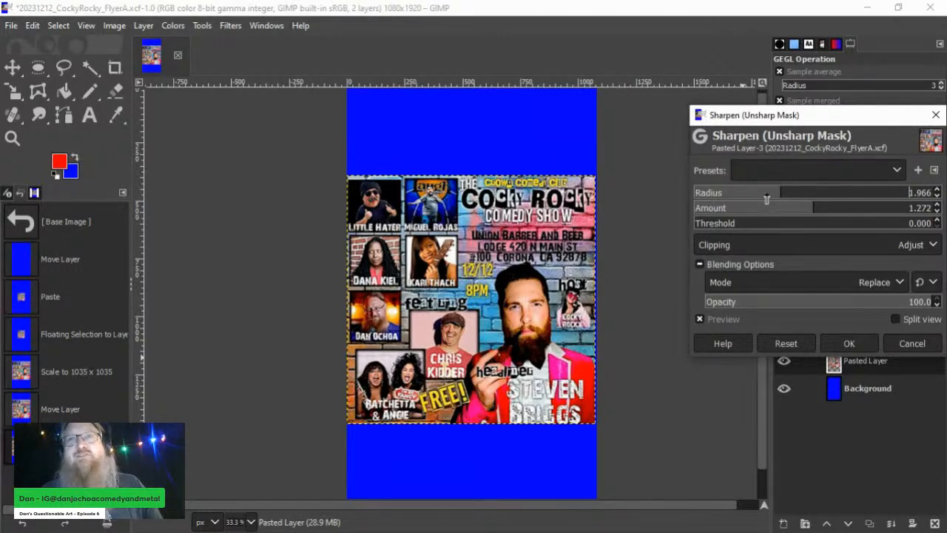
click(811, 194)
click(794, 193)
drag(793, 193, 766, 192)
scroll(665, 237, down, 1)
drag(811, 213, 820, 207)
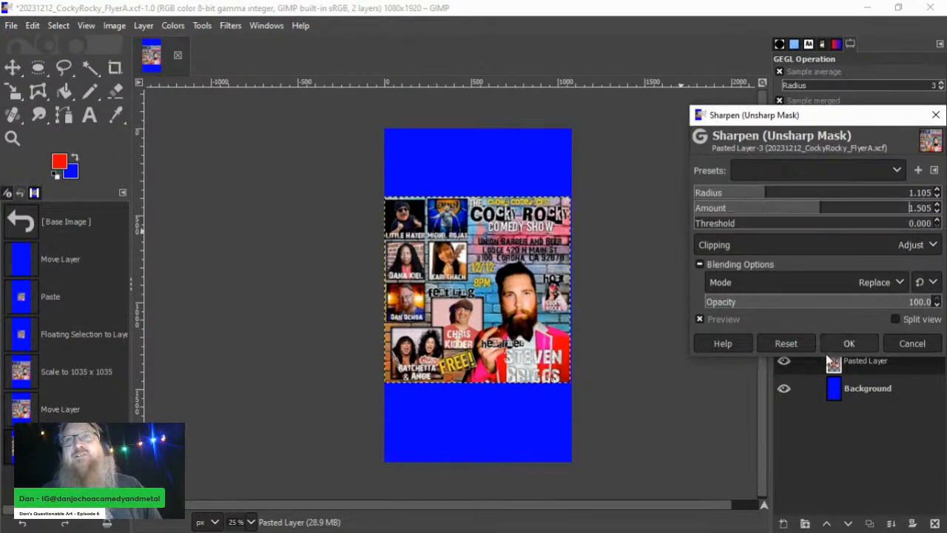
click(850, 343)
Step: Examine the sharpened flyer close up and as a whole, checking the text, faces and blue margins
scroll(489, 326, up, 1)
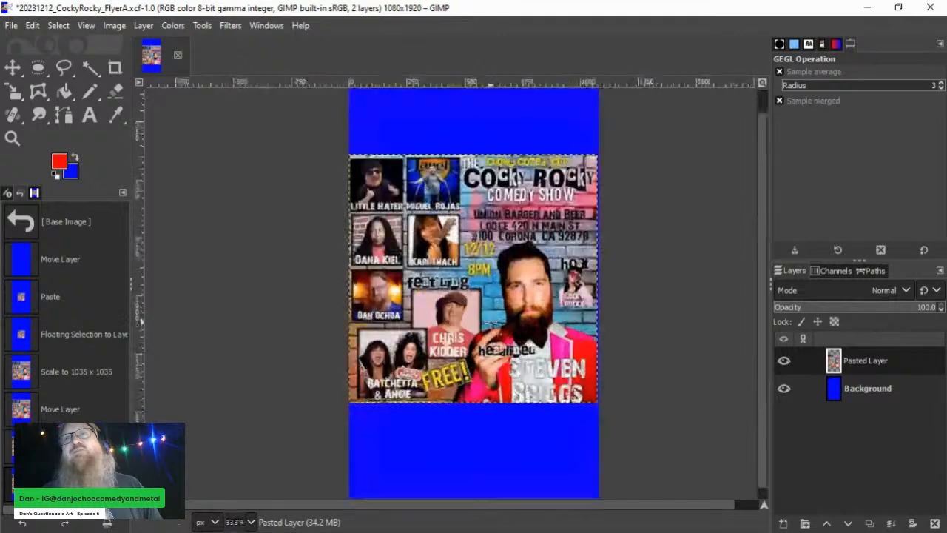
scroll(494, 328, up, 3)
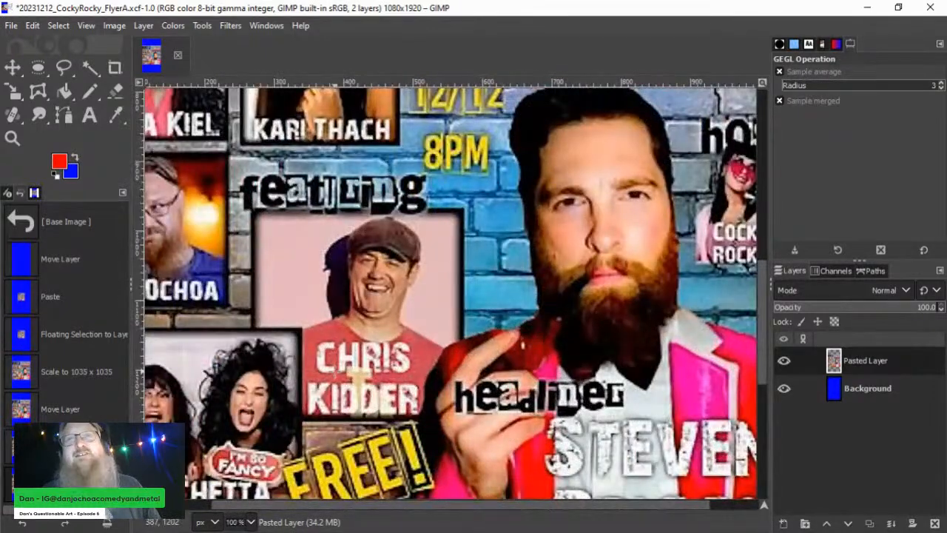
scroll(199, 296, down, 2)
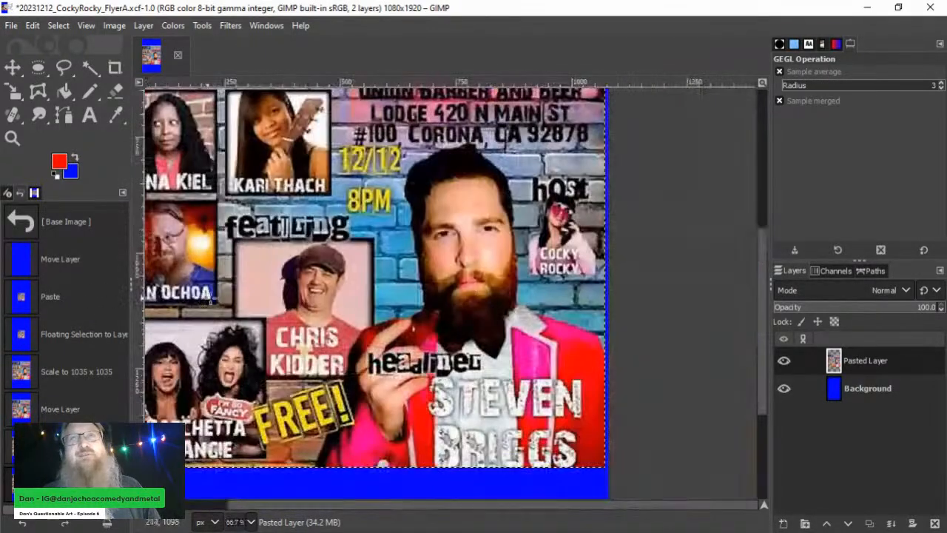
scroll(240, 306, down, 2)
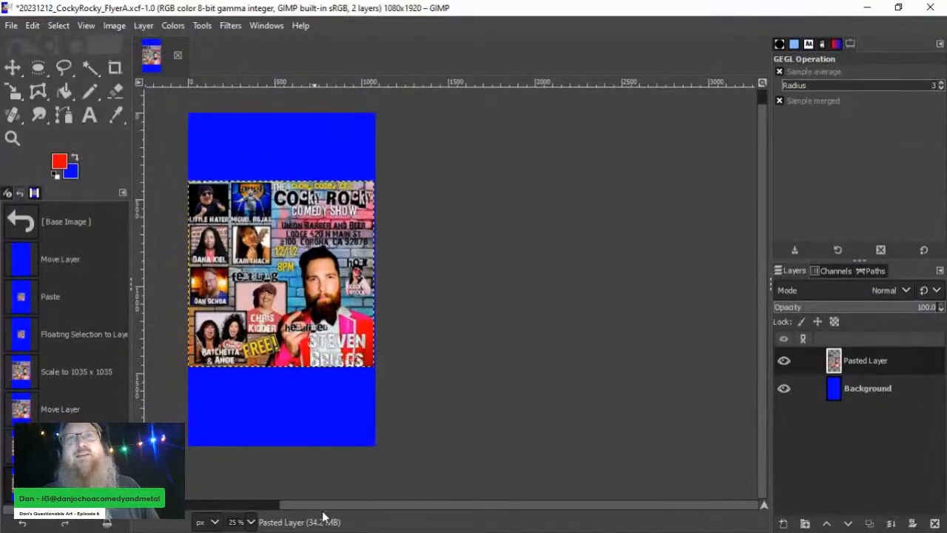
drag(330, 508, 236, 511)
scroll(230, 239, up, 2)
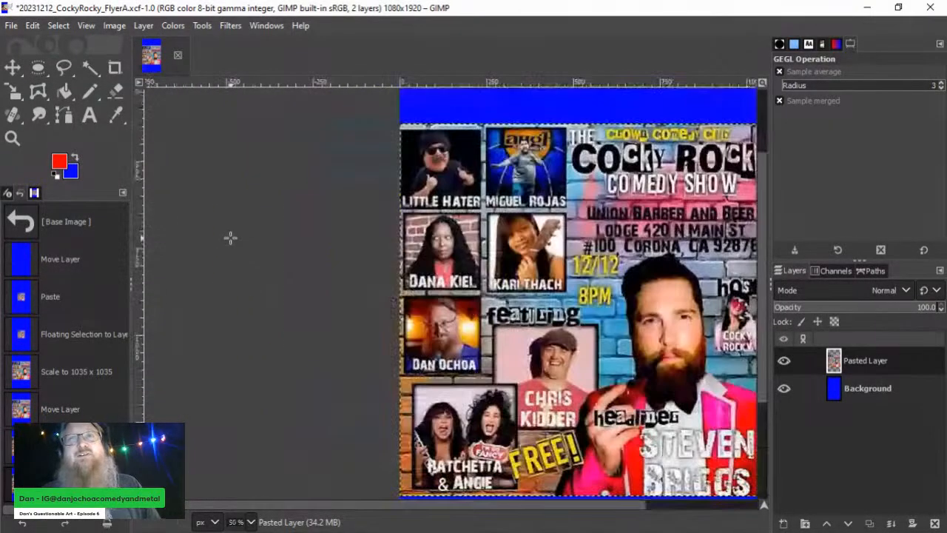
scroll(489, 459, down, 3)
scroll(490, 421, up, 3)
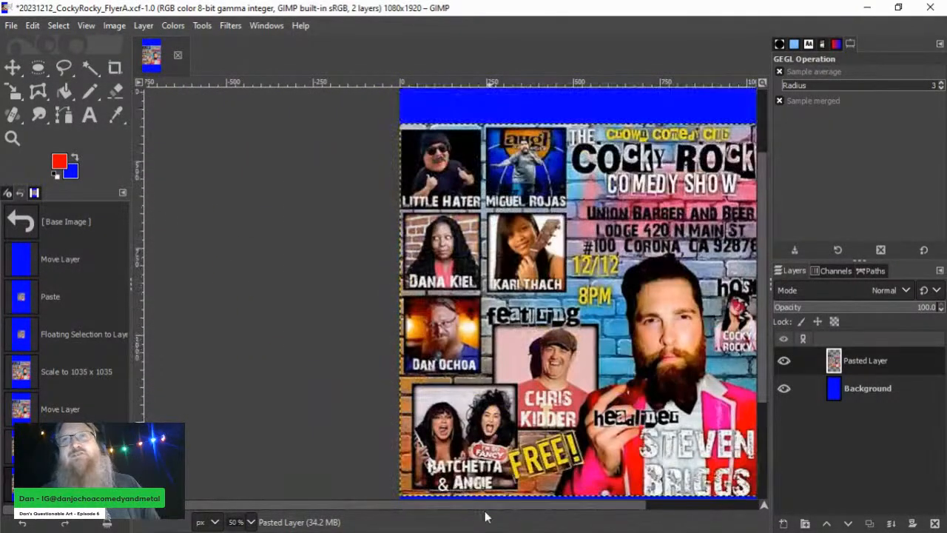
drag(461, 508, 509, 507)
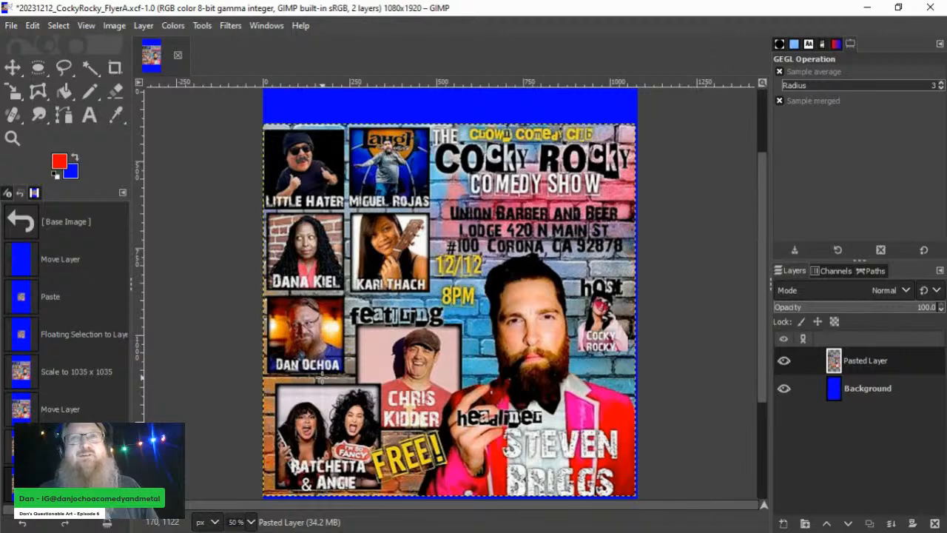
scroll(321, 378, down, 3)
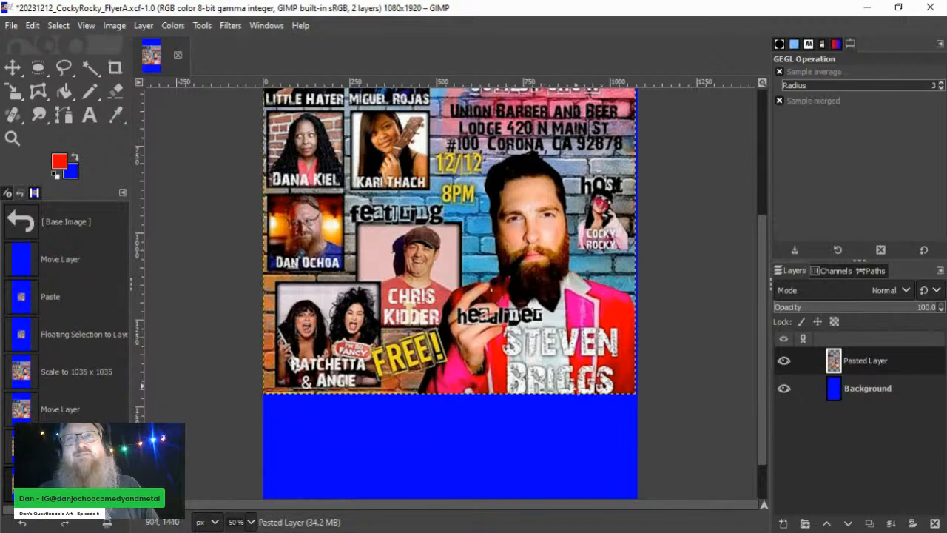
scroll(501, 406, up, 7)
scroll(581, 407, down, 4)
ctrl+scroll(581, 406, down, 2)
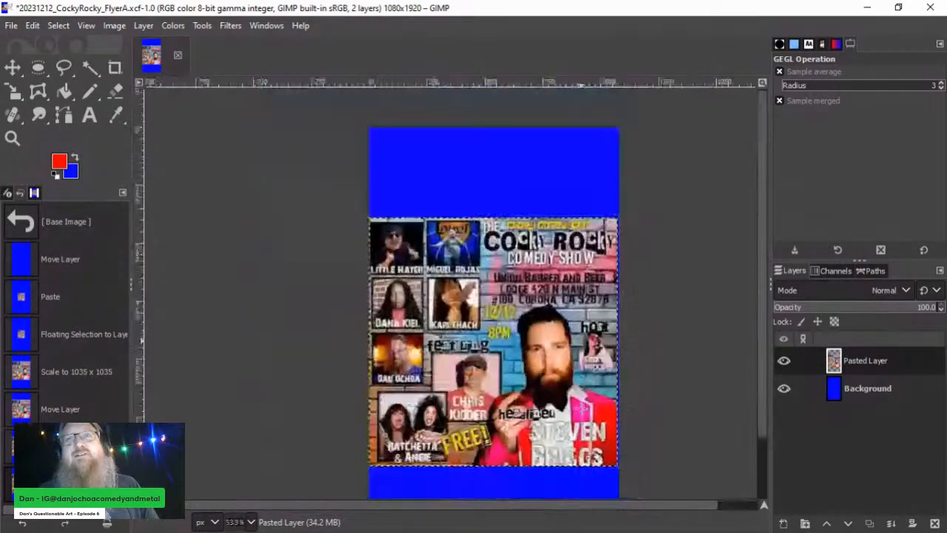
drag(558, 510, 620, 513)
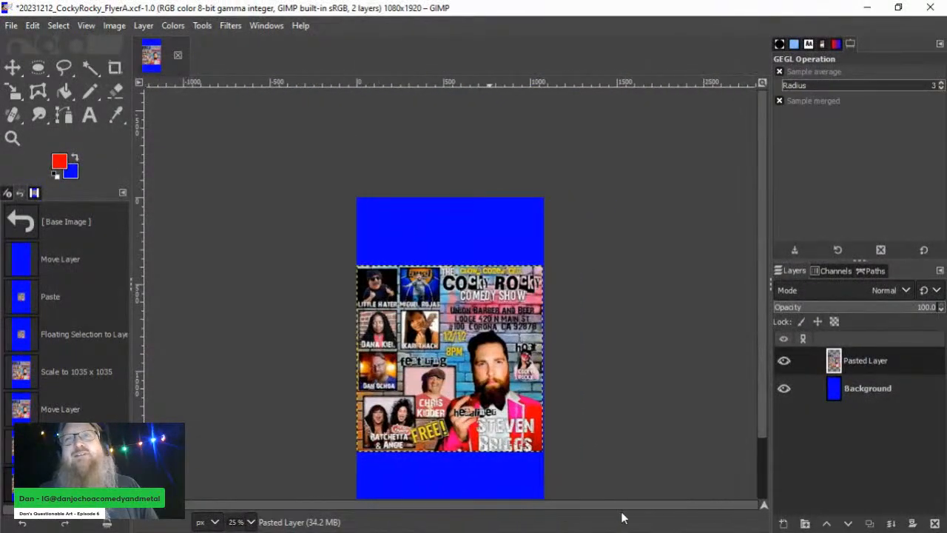
scroll(507, 343, down, 2)
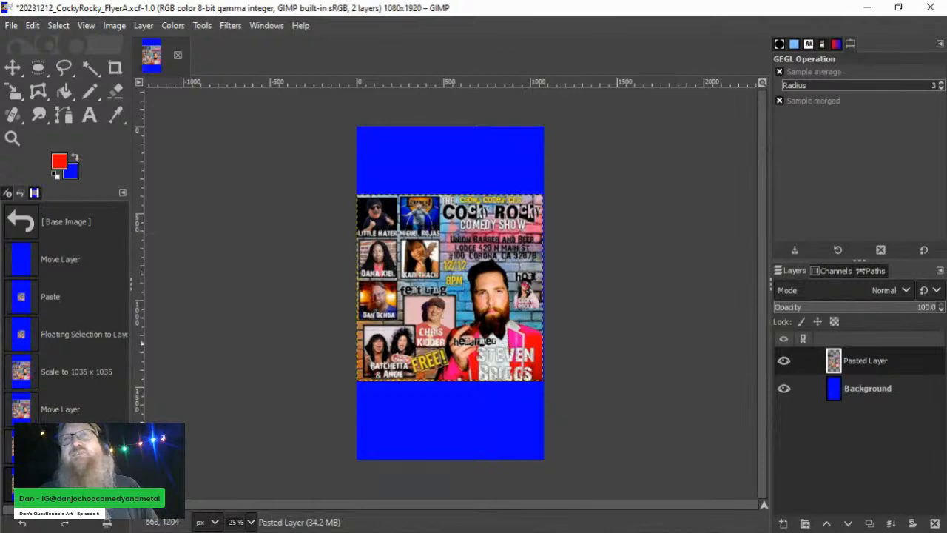
Step: Nudge the flyer layer very slightly to the right and down to centre it on the blue canvas
click(12, 68)
drag(425, 260, 426, 261)
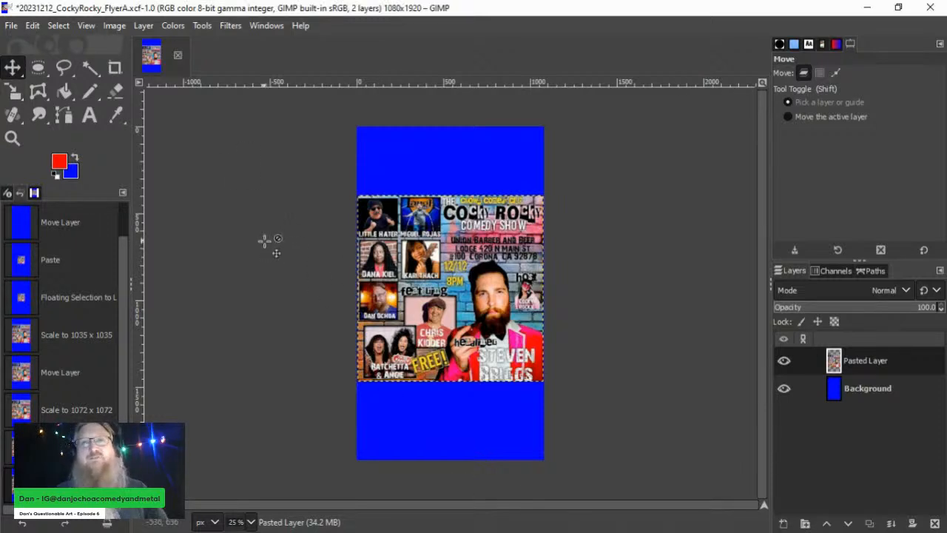
click(488, 177)
Step: Paste the copied photo of the orange action figure and turn the floating selection into a new layer
key(ctrl+v)
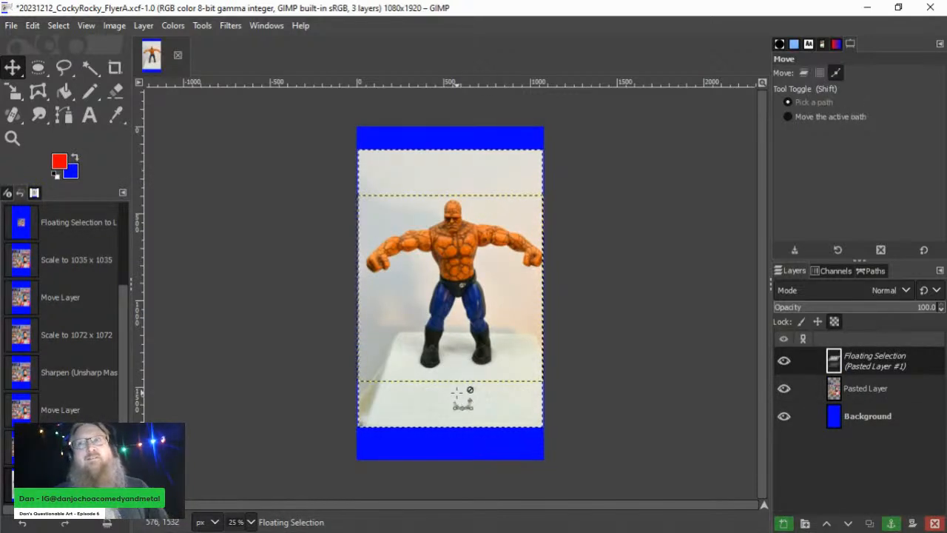
right_click(901, 368)
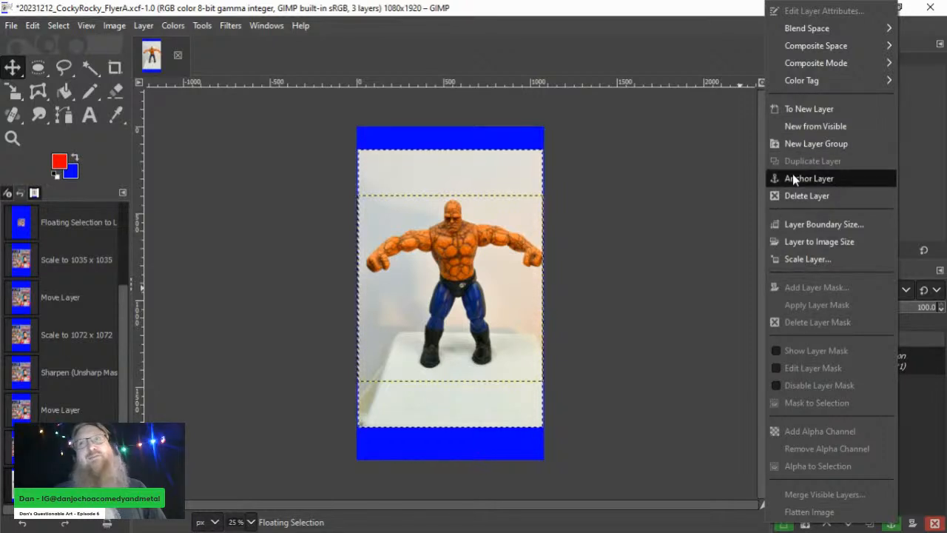
click(791, 110)
scroll(436, 377, up, 1)
scroll(439, 381, down, 1)
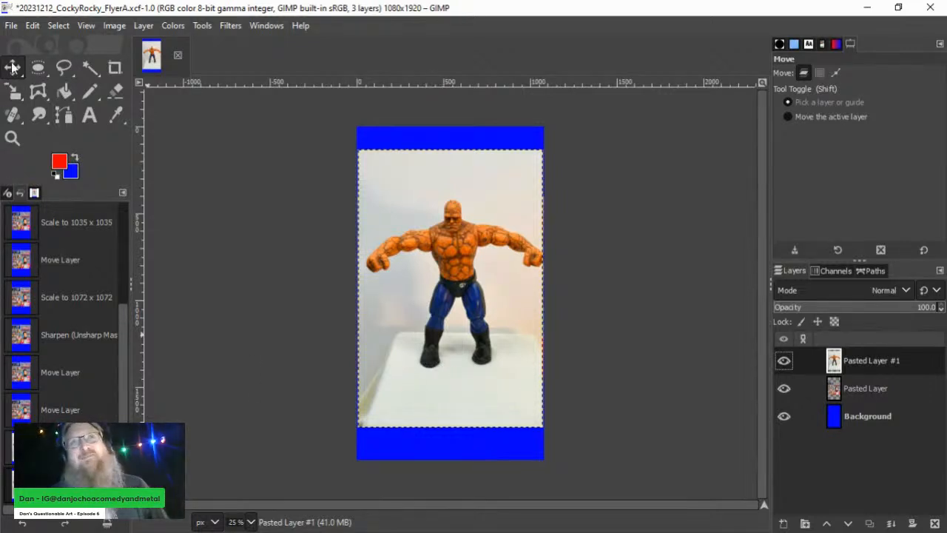
Step: Fuzzy-select the white backdrop around the figure at a threshold of about 69.6, delete it, and drop the selection
click(89, 69)
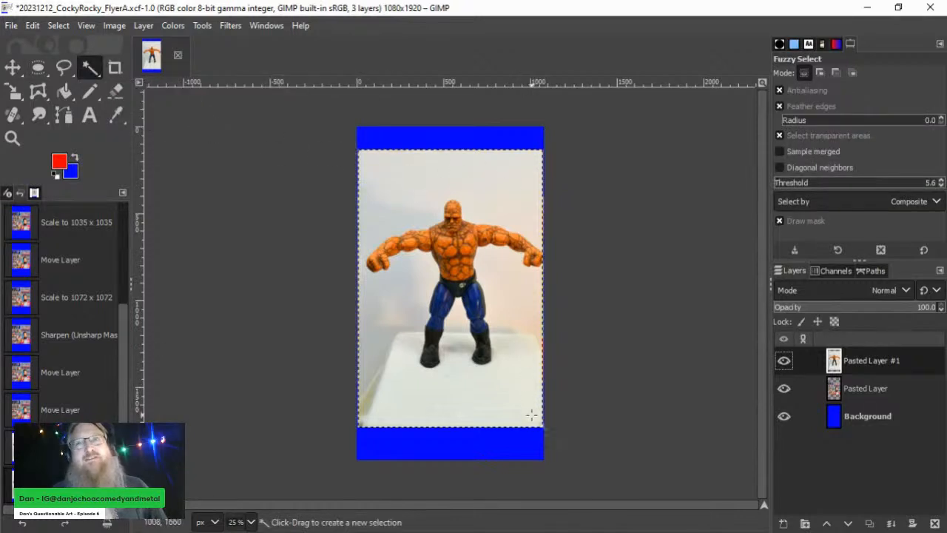
mouse_move(540, 426)
mouse_down()
mouse_move(508, 434)
mouse_move(522, 412)
mouse_move(546, 451)
mouse_move(534, 441)
mouse_up()
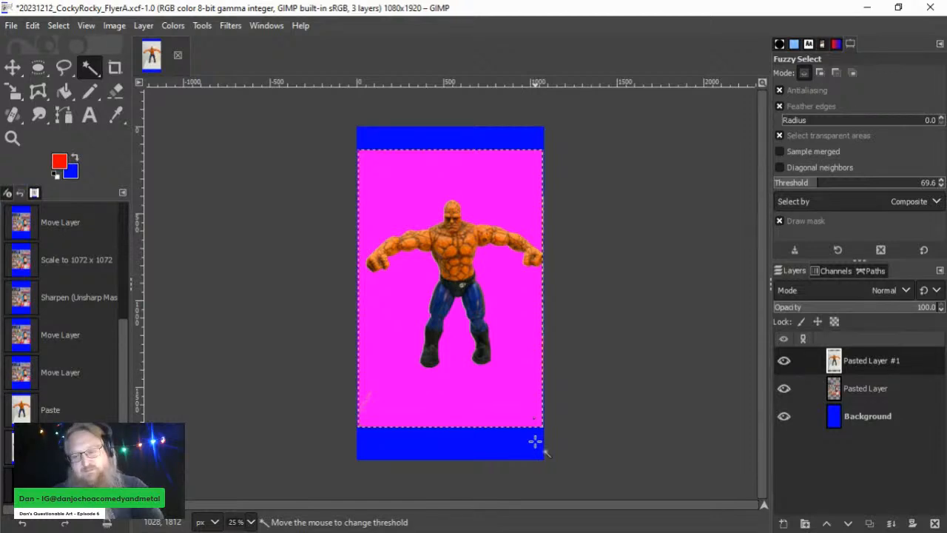
drag(534, 442, 536, 442)
key(Delete)
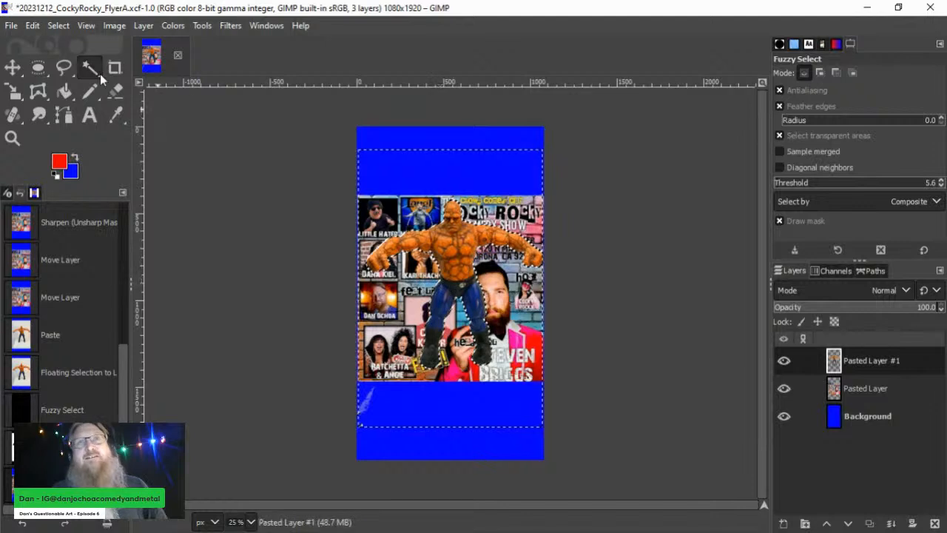
click(39, 68)
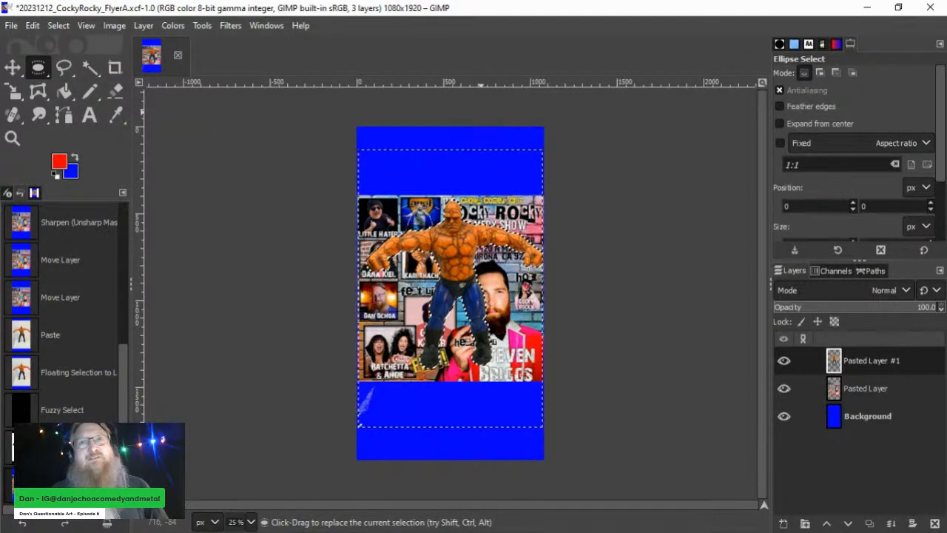
click(587, 358)
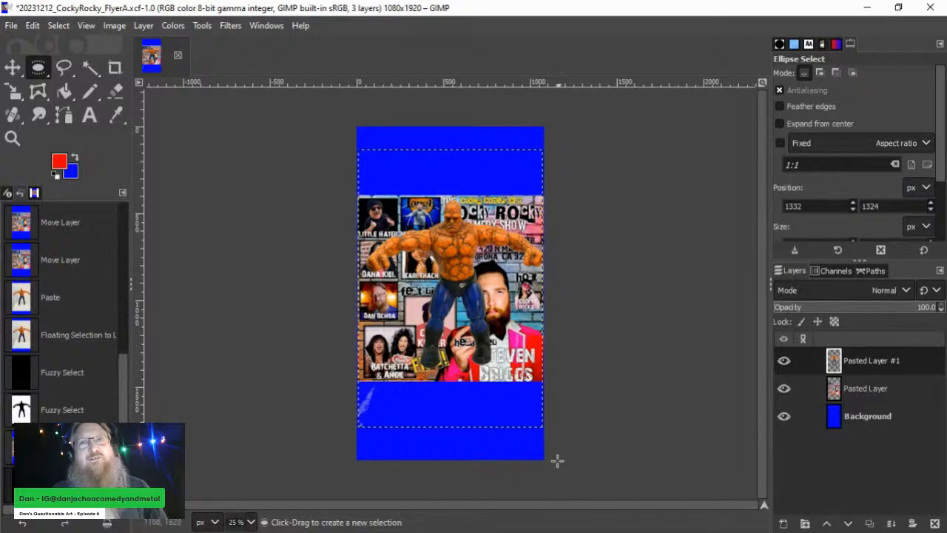
Step: Erase the leftover backdrop specks at the figure layer's lower-left corner with a size 176 eraser
scroll(486, 359, up, 1)
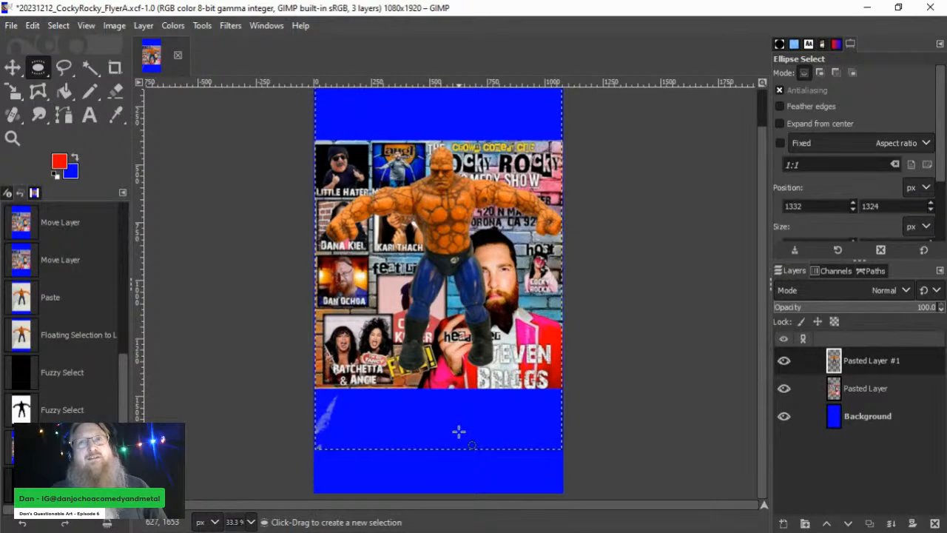
scroll(459, 431, up, 1)
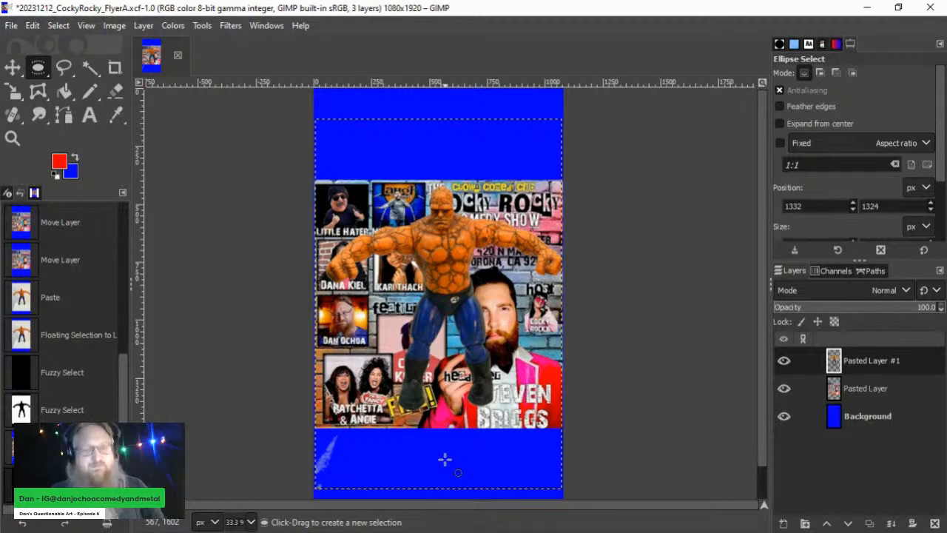
click(115, 90)
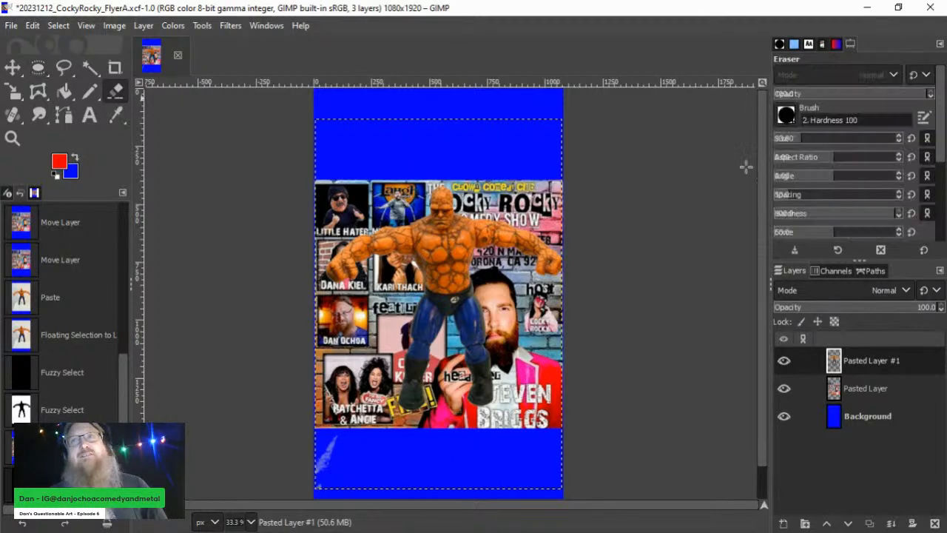
click(816, 138)
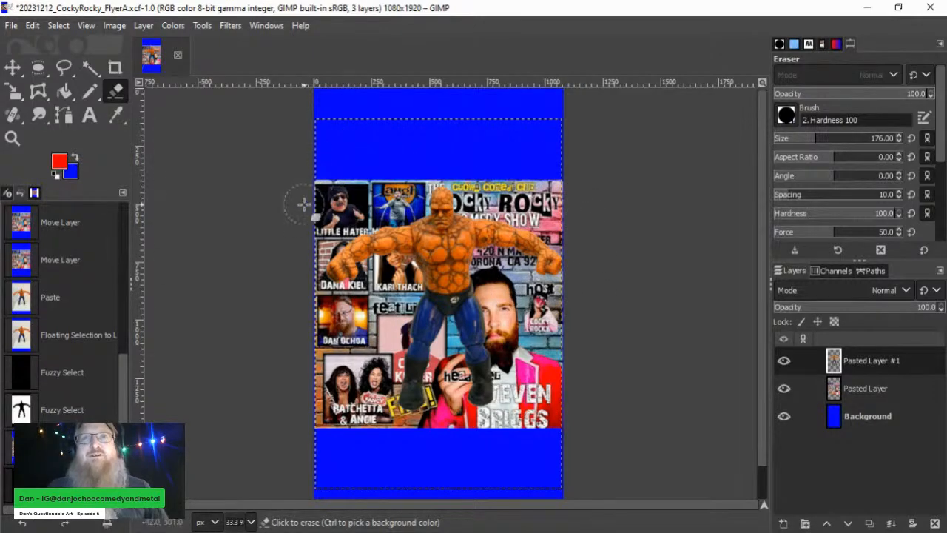
key(Delete)
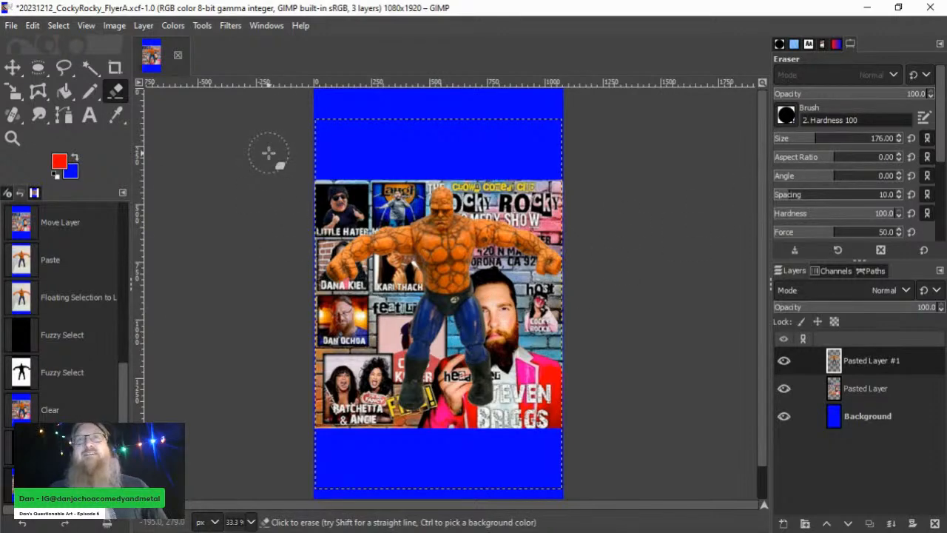
Step: Start scaling the action figure layer and reduce it proportionally to 1044 × 1567 px
click(12, 90)
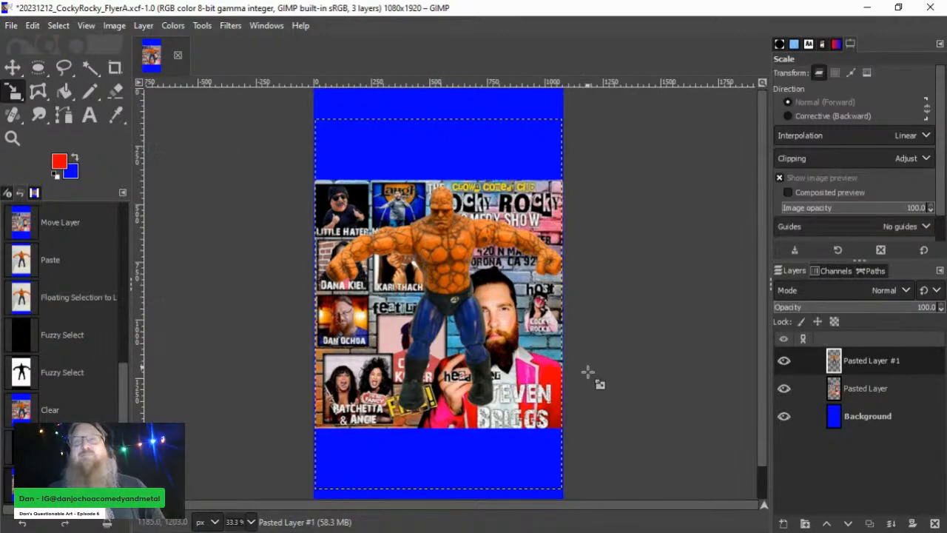
click(464, 344)
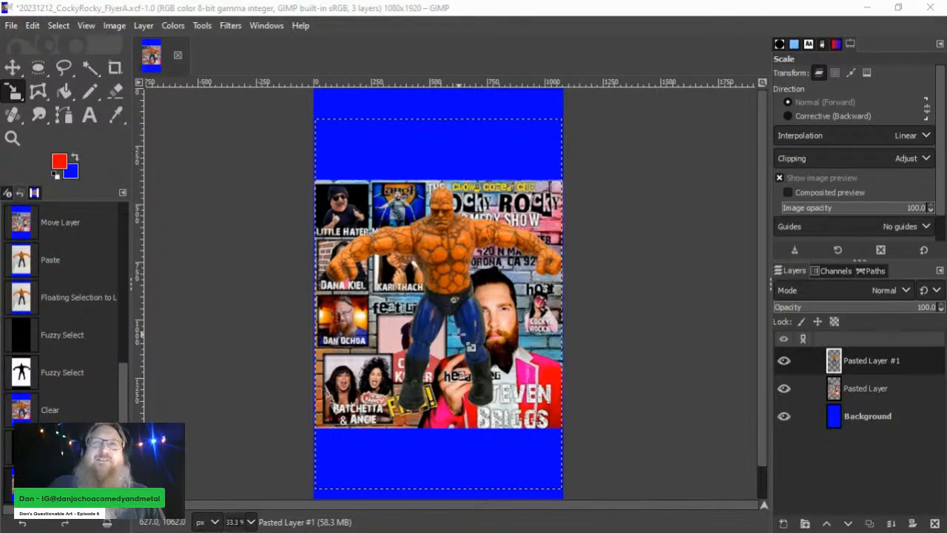
scroll(470, 346, down, 2)
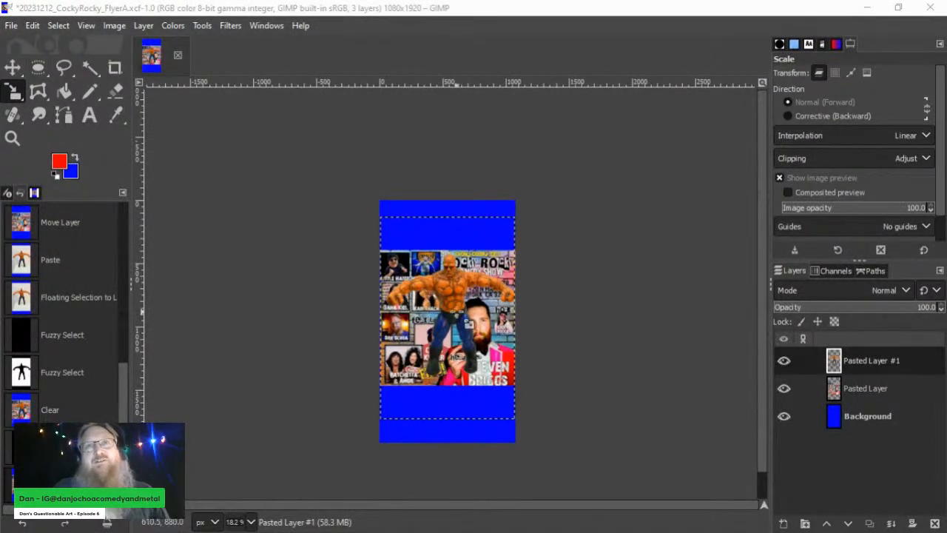
click(468, 322)
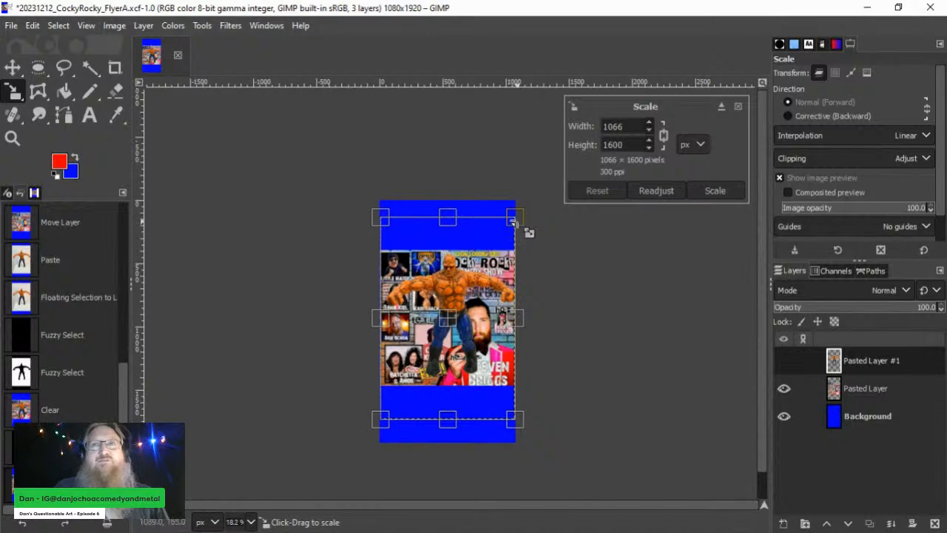
mouse_move(515, 226)
mouse_down()
mouse_move(542, 177)
mouse_move(511, 222)
mouse_up()
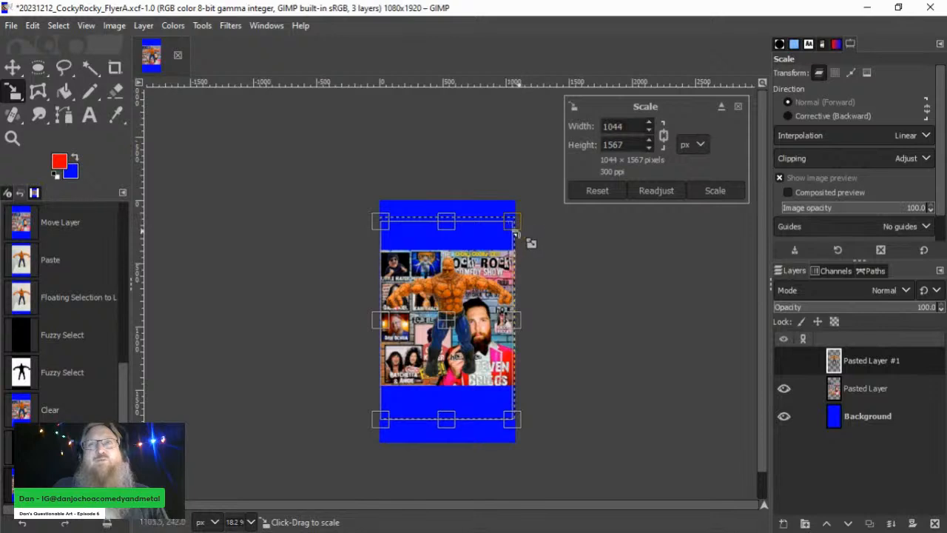
Step: Unlink the proportions, stretch the figure vertically to 1044 × 3112 px, shift it so the head meets the canvas top, and apply the scaling
click(664, 138)
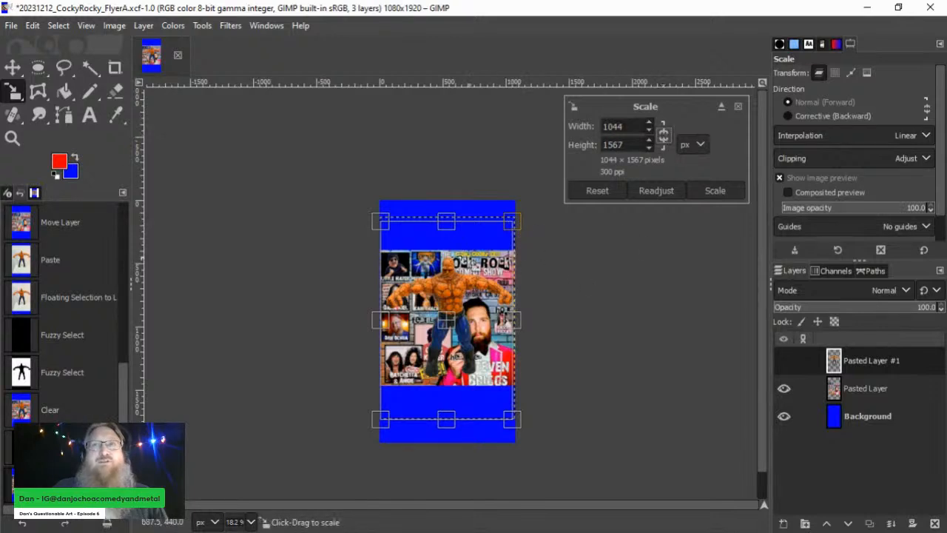
drag(451, 221, 453, 168)
drag(455, 300, 452, 291)
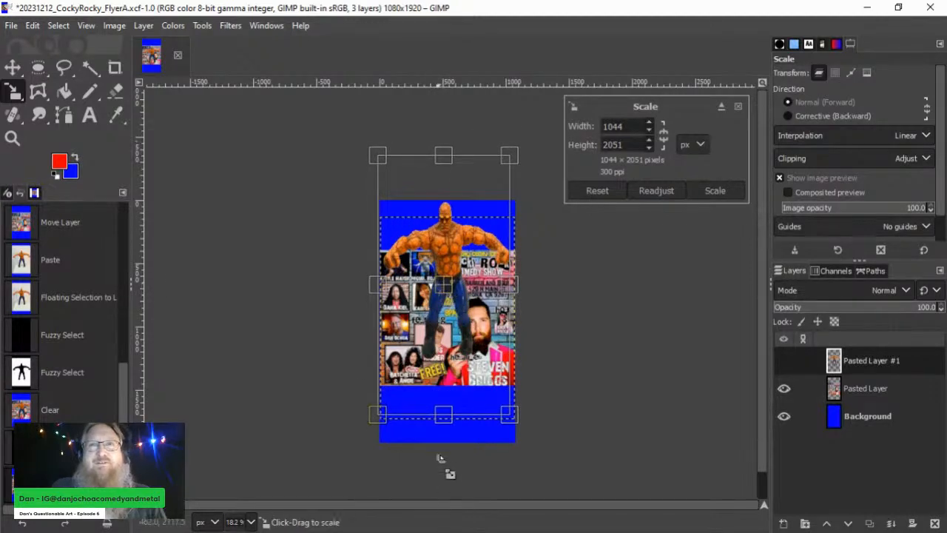
drag(443, 415, 442, 524)
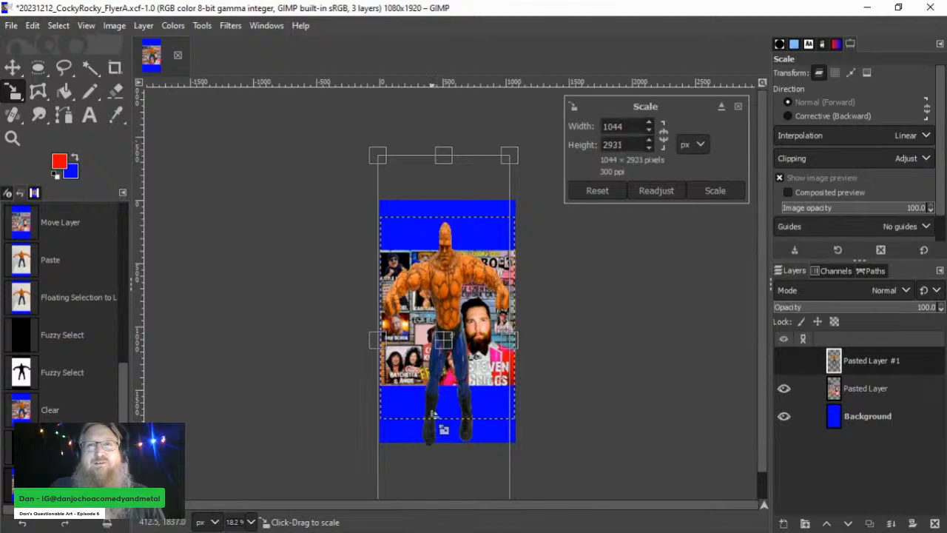
drag(458, 347, 458, 312)
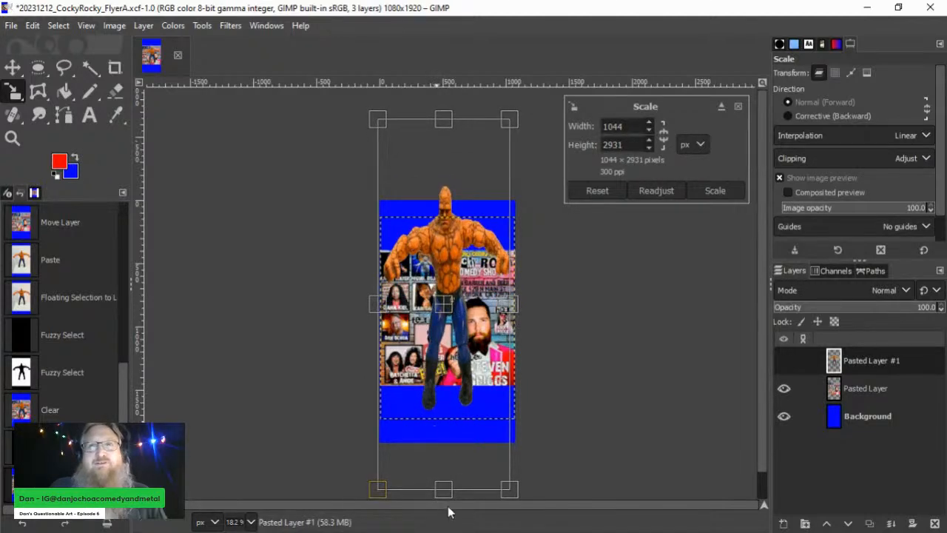
drag(441, 491, 440, 517)
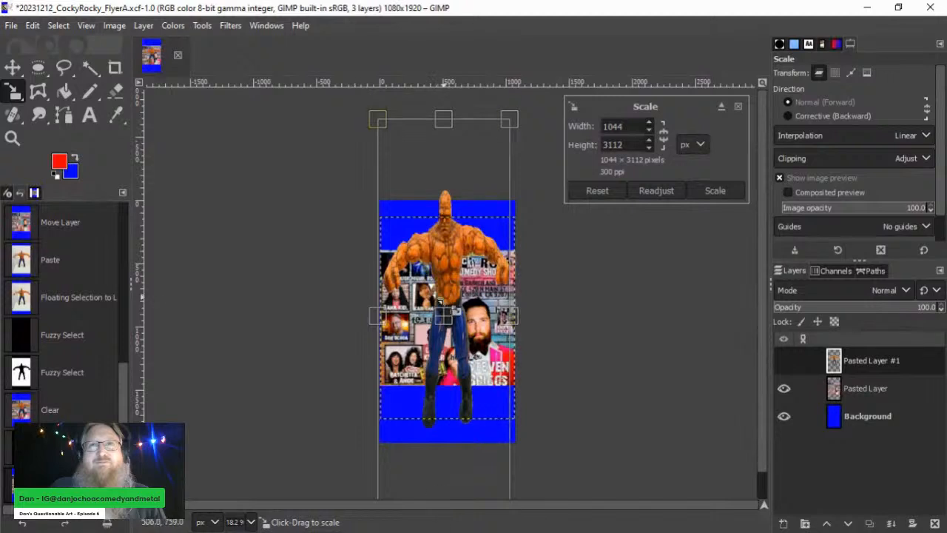
drag(454, 324, 451, 325)
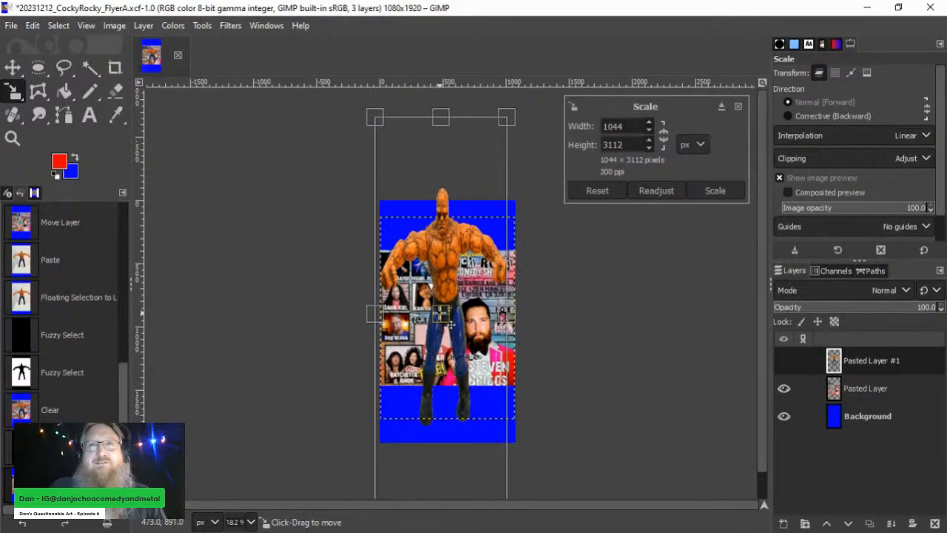
click(714, 190)
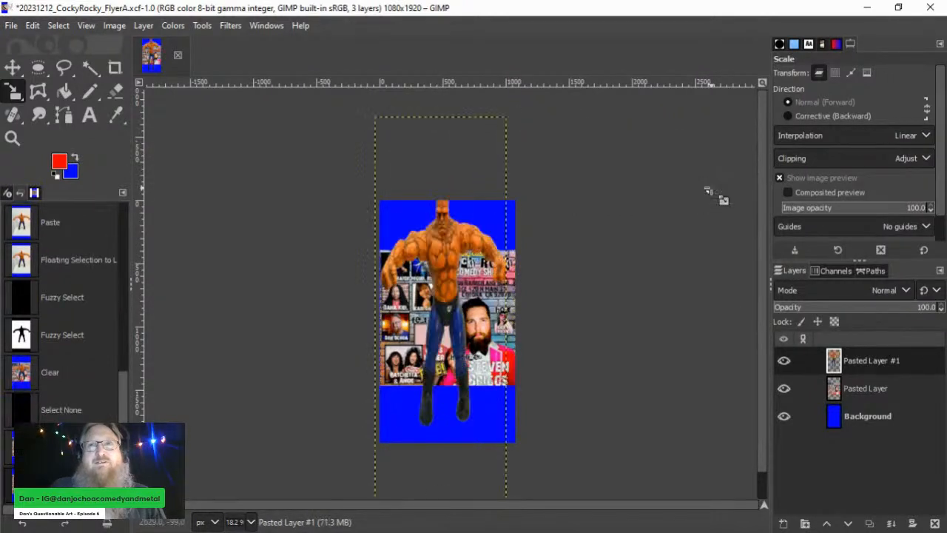
Step: Reorder the action figure layer to sit between the flyer and the blue background
drag(839, 363, 860, 394)
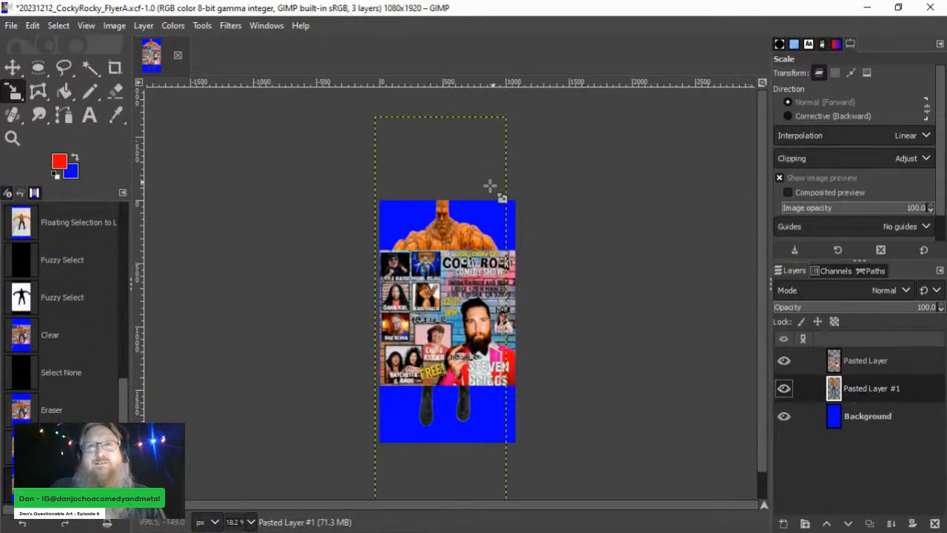
scroll(447, 231, up, 2)
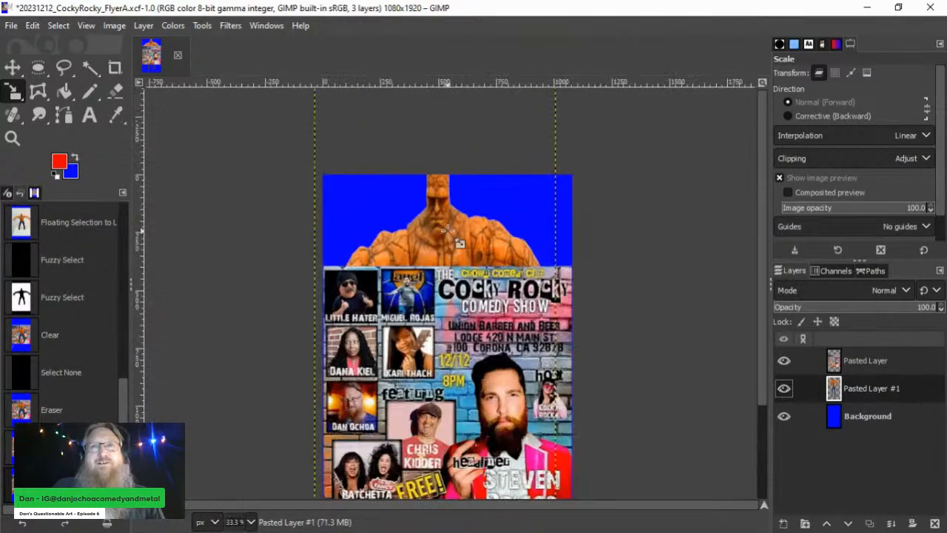
scroll(449, 243, up, 1)
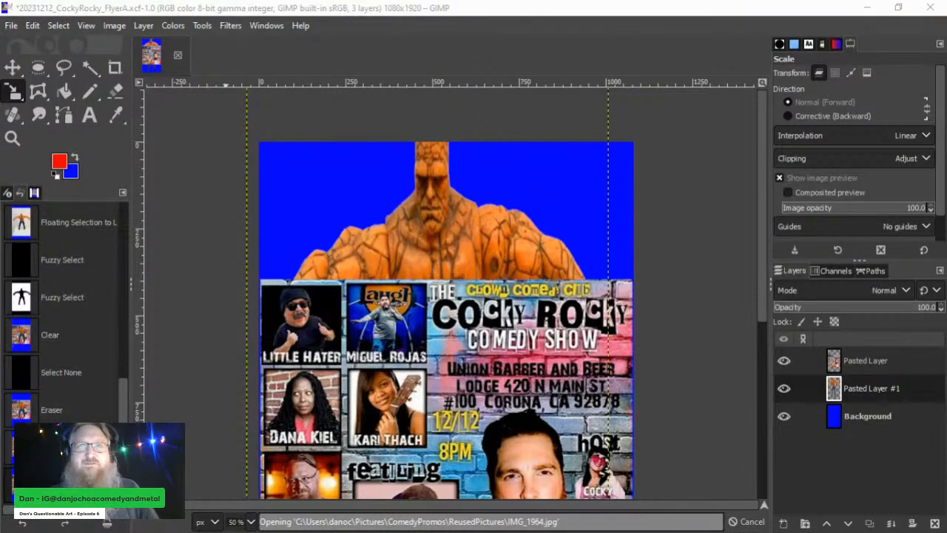
click(664, 305)
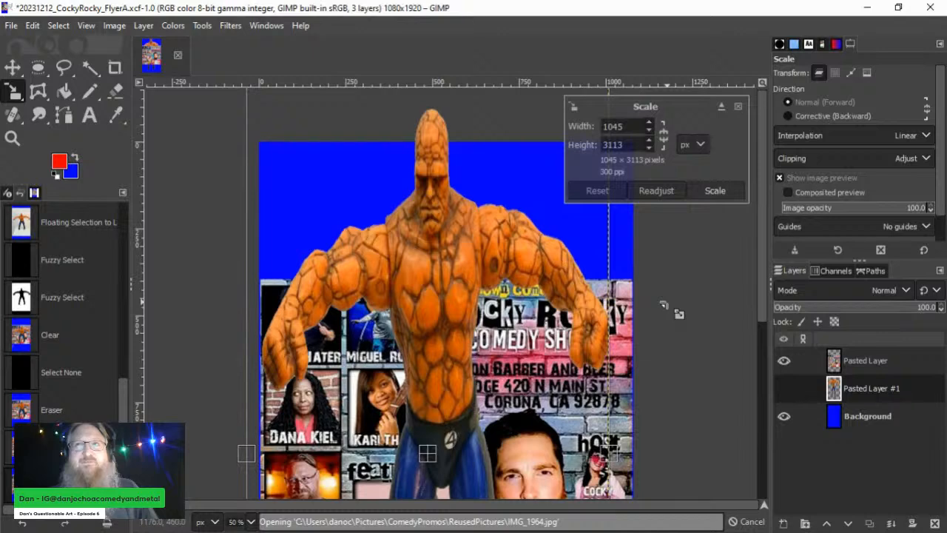
click(737, 106)
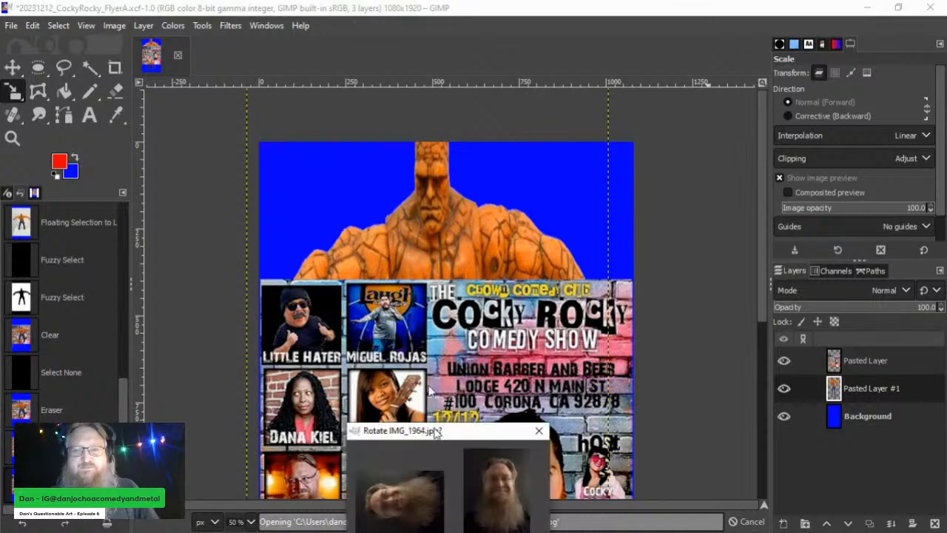
Step: Import the IMG_1964.jpg portrait upright and converted to built-in sRGB, placing its layer above all the others
click(423, 403)
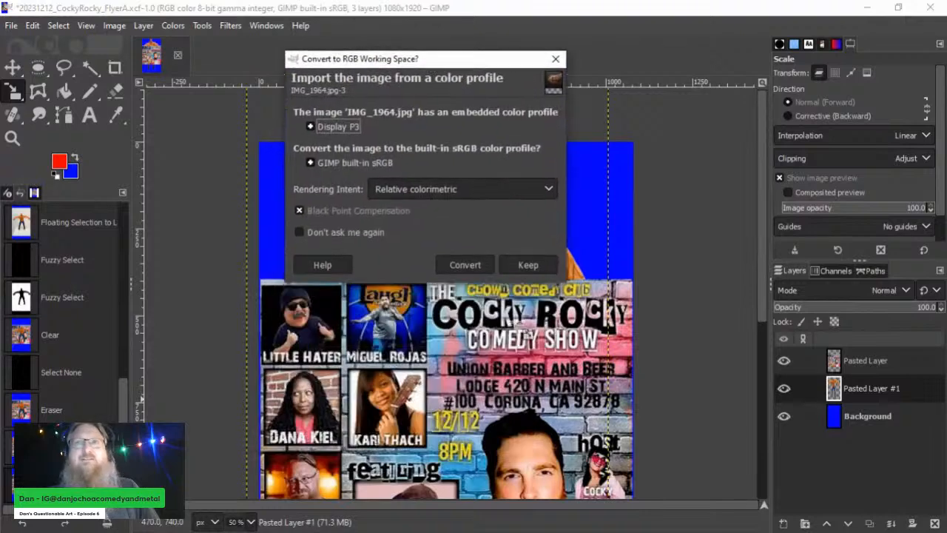
click(474, 270)
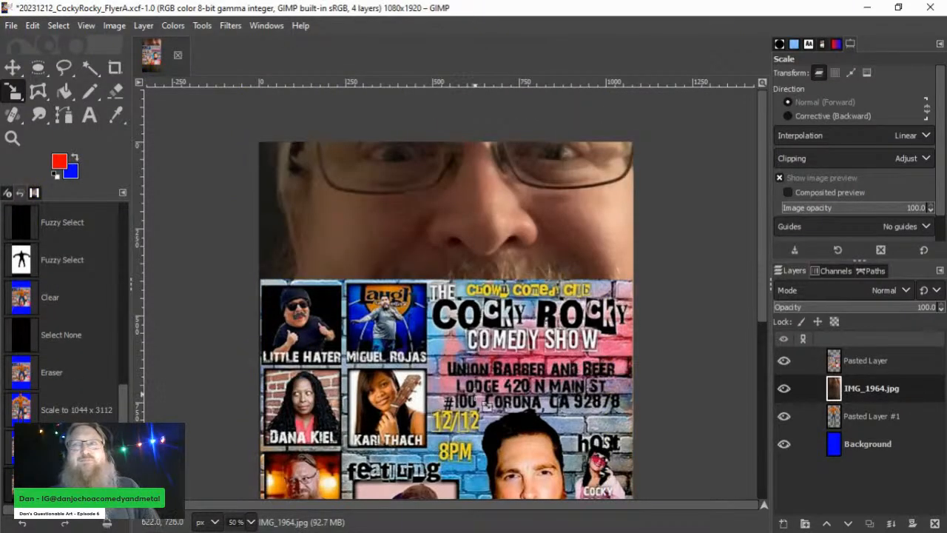
scroll(448, 361, down, 2)
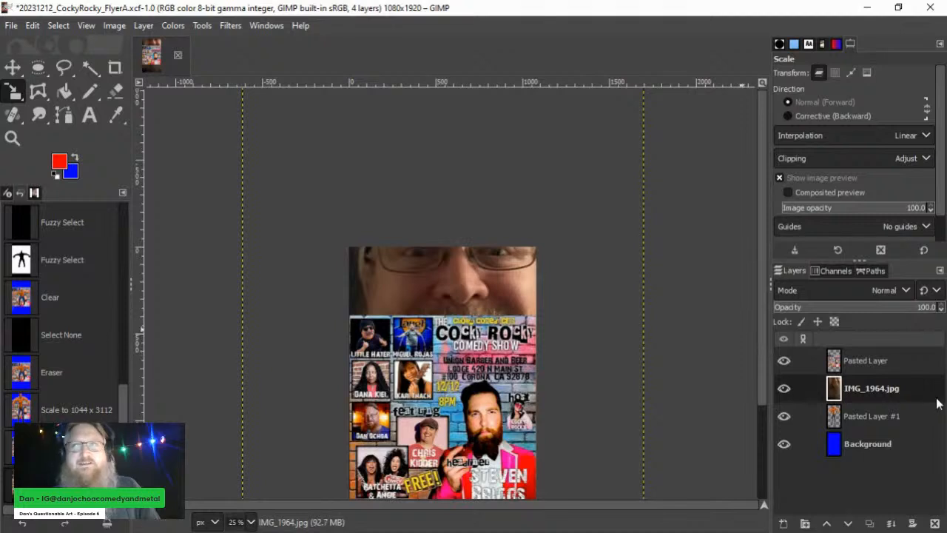
drag(879, 393, 879, 358)
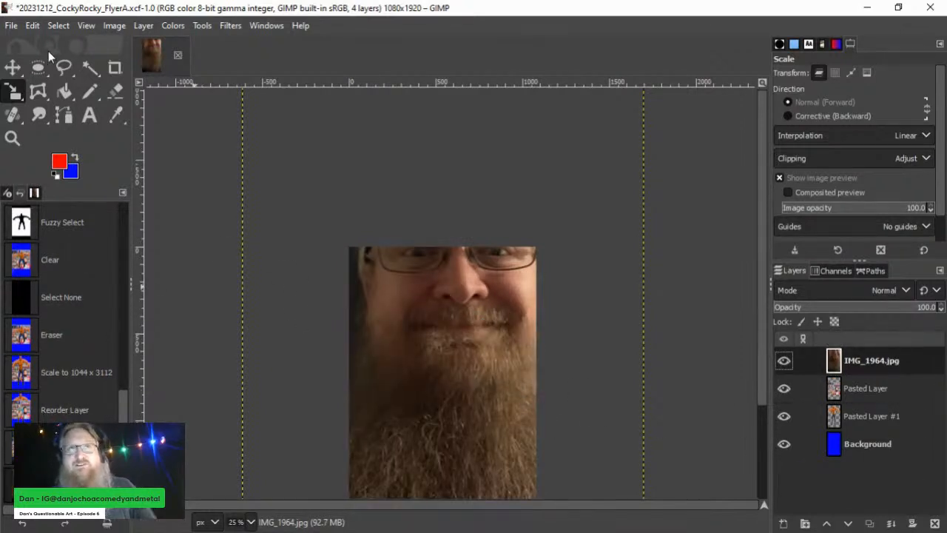
Step: Try to scale the portrait layer to 985 × 1108 px with unlinked proportions, positioned over the flyer
click(223, 473)
scroll(429, 255, down, 3)
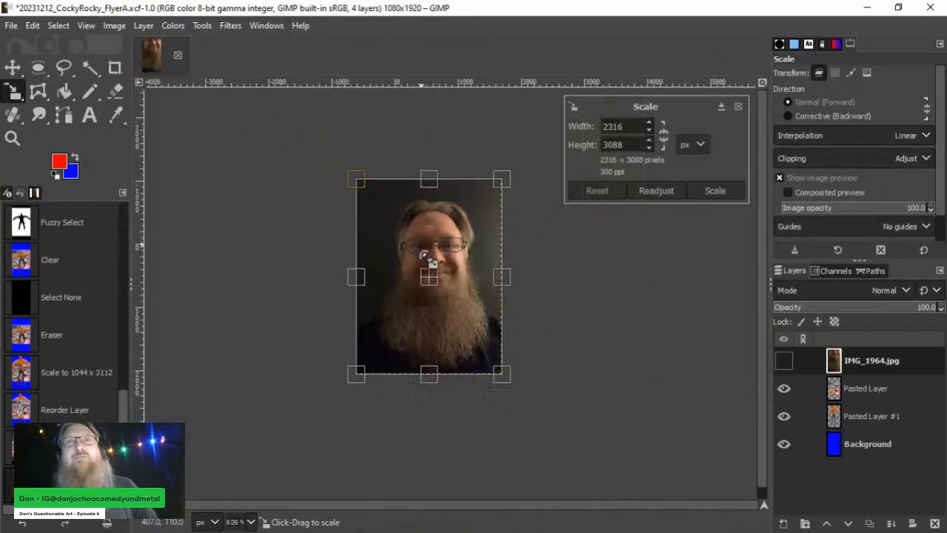
drag(356, 183, 442, 311)
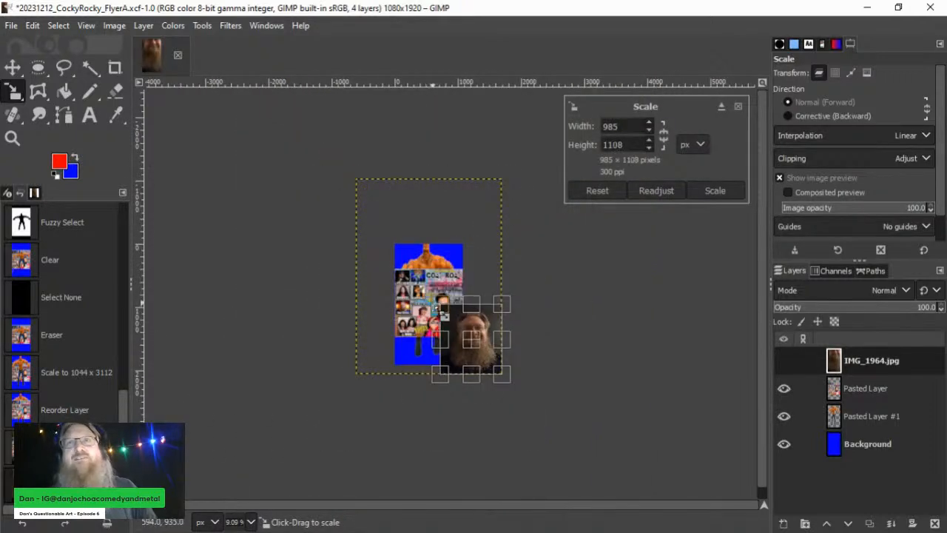
drag(471, 342, 430, 299)
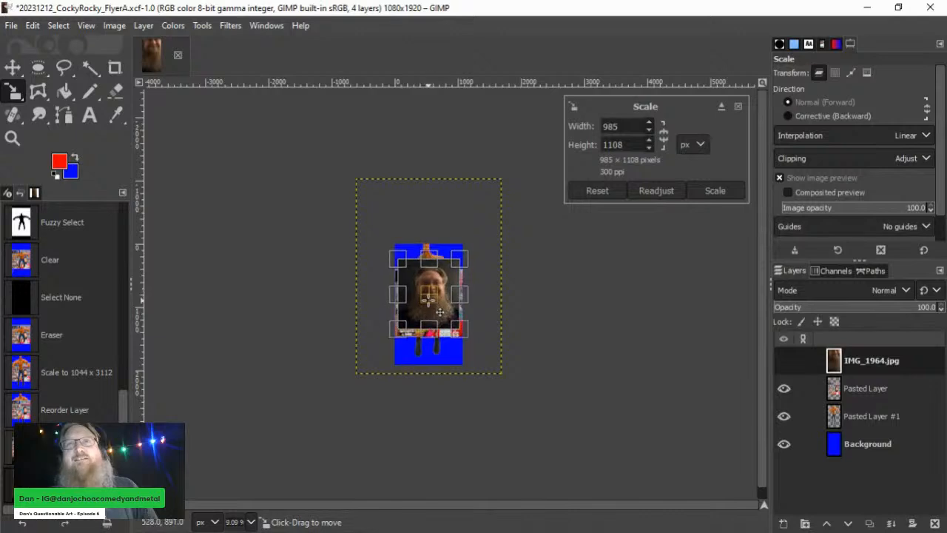
scroll(436, 326, up, 2)
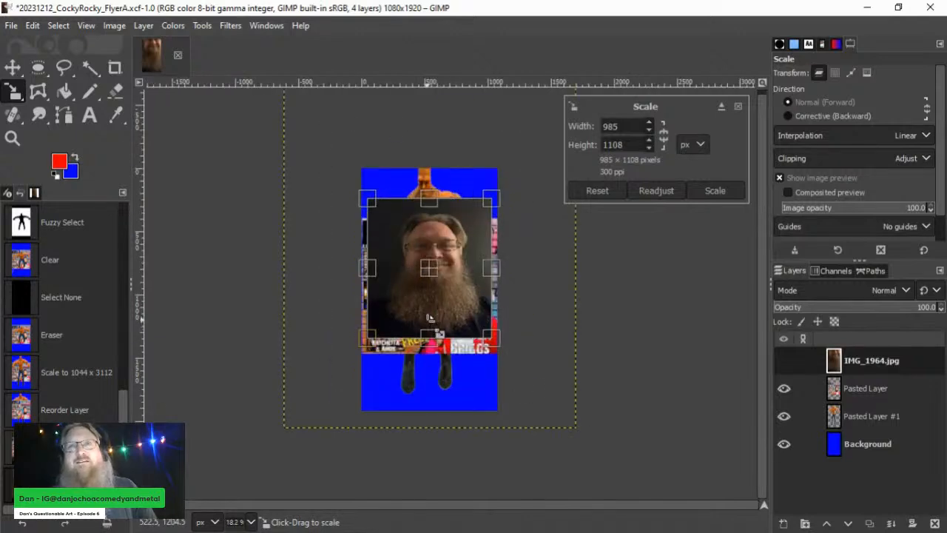
click(713, 191)
scroll(436, 377, up, 3)
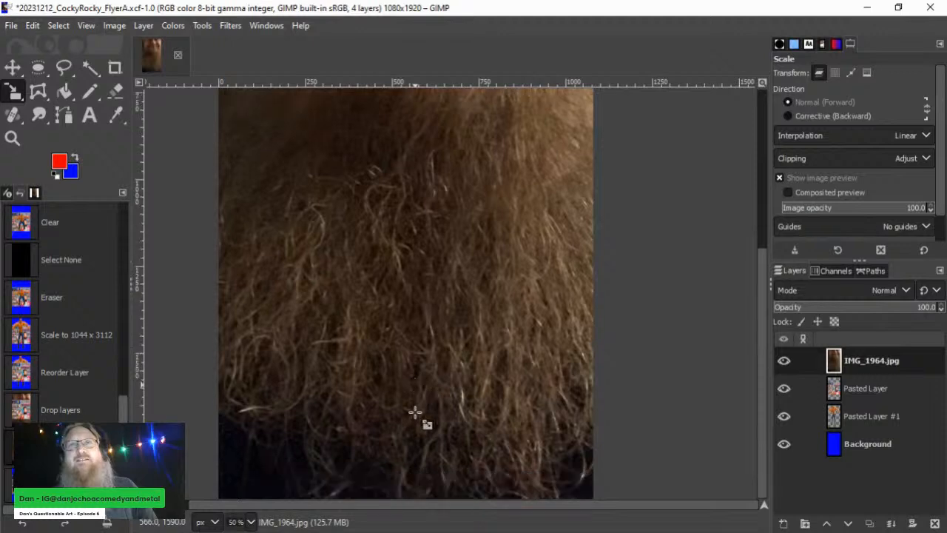
scroll(415, 412, down, 5)
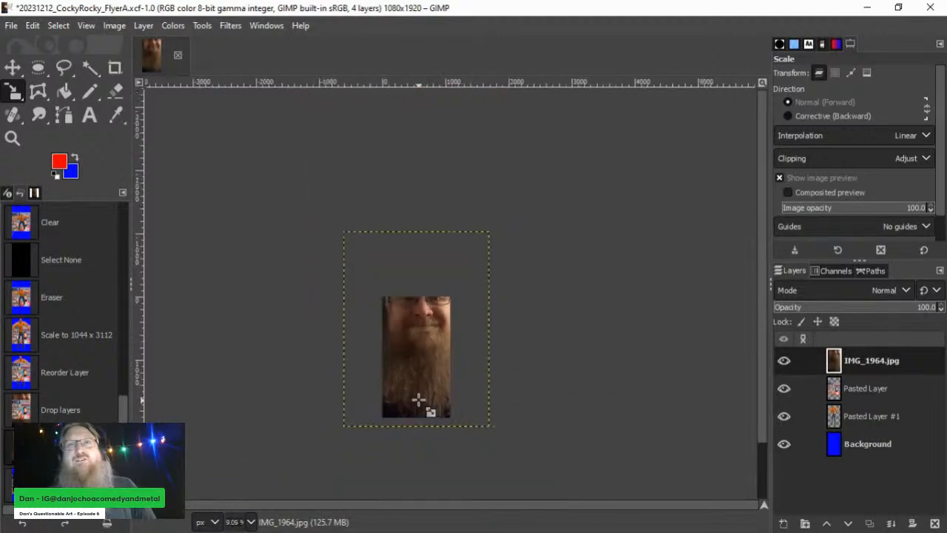
Step: Scale the portrait layer with linked proportions to 459 × 612 px and place it over the action figure's head
click(419, 400)
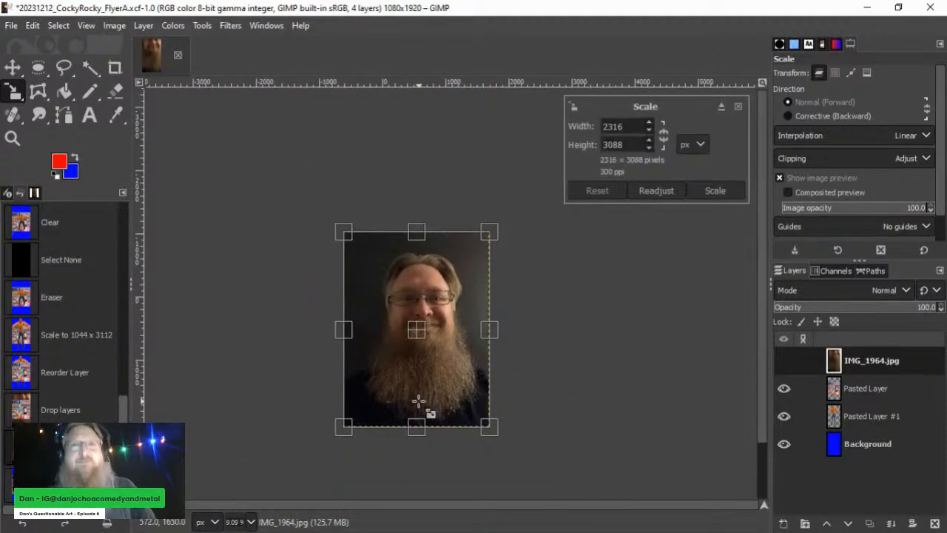
click(664, 136)
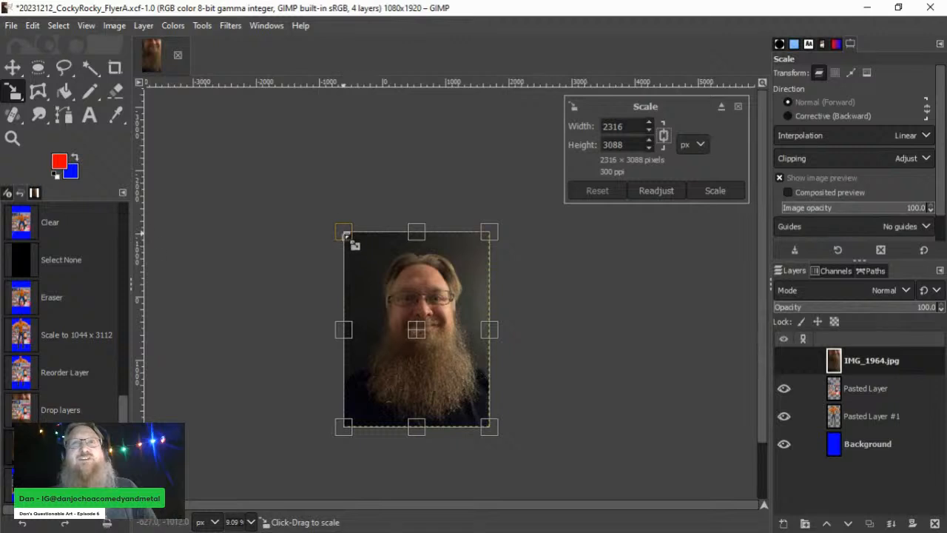
drag(344, 233, 422, 337)
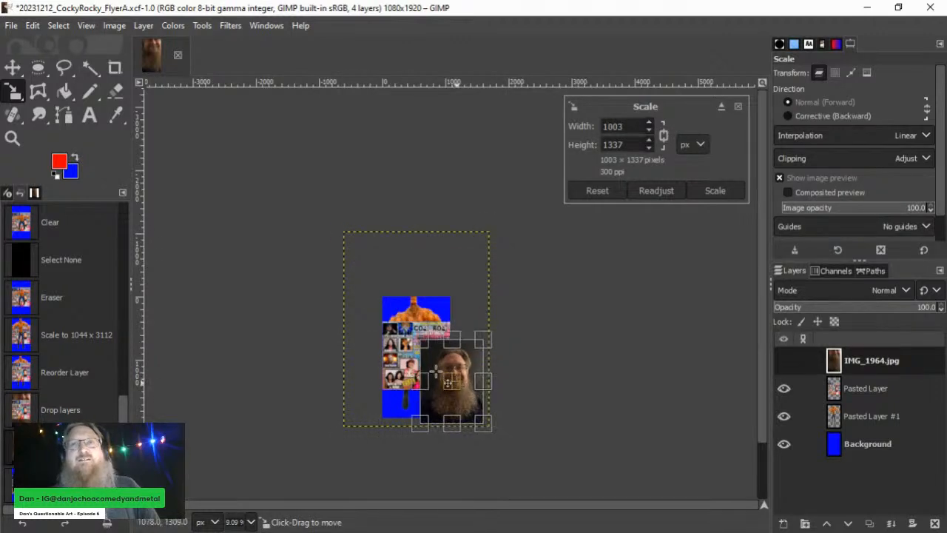
drag(457, 382, 406, 349)
drag(373, 309, 429, 248)
scroll(417, 377, up, 4)
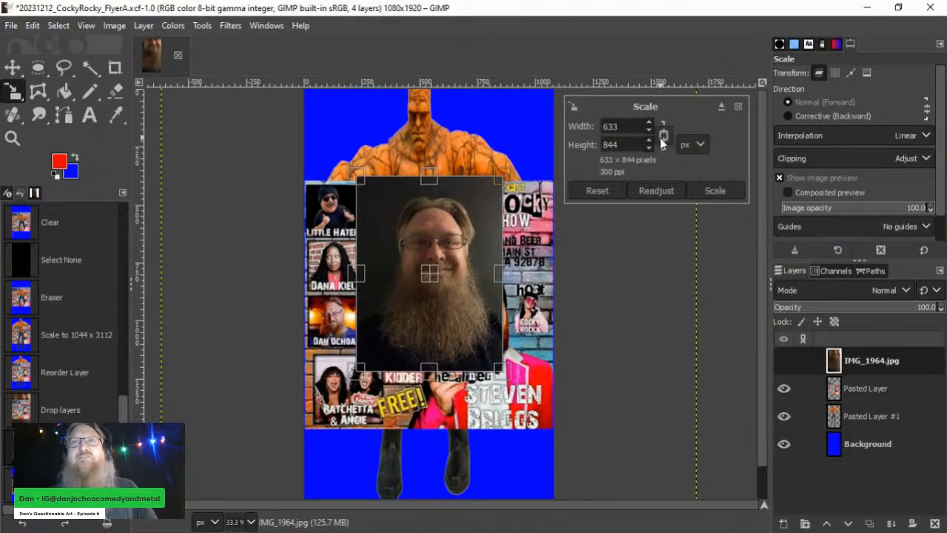
drag(388, 210, 432, 266)
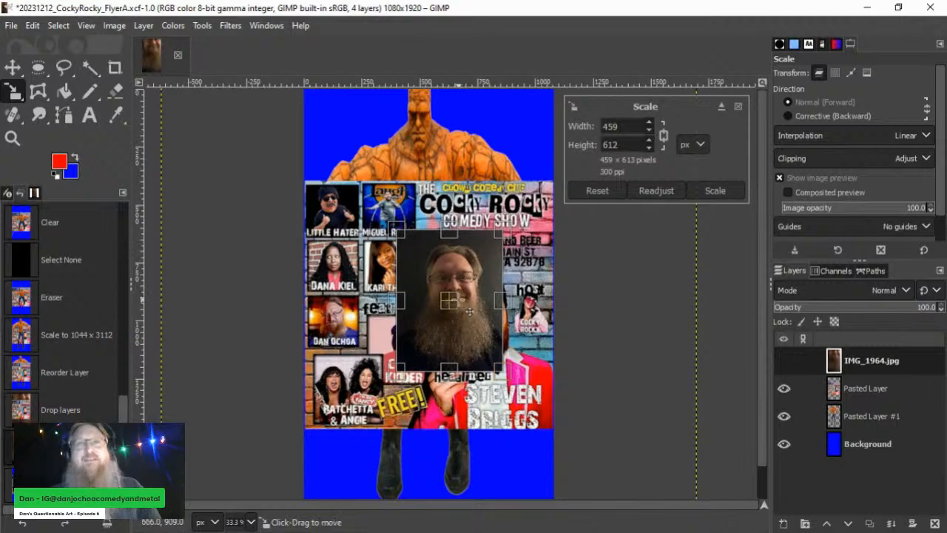
drag(461, 315, 435, 184)
click(743, 194)
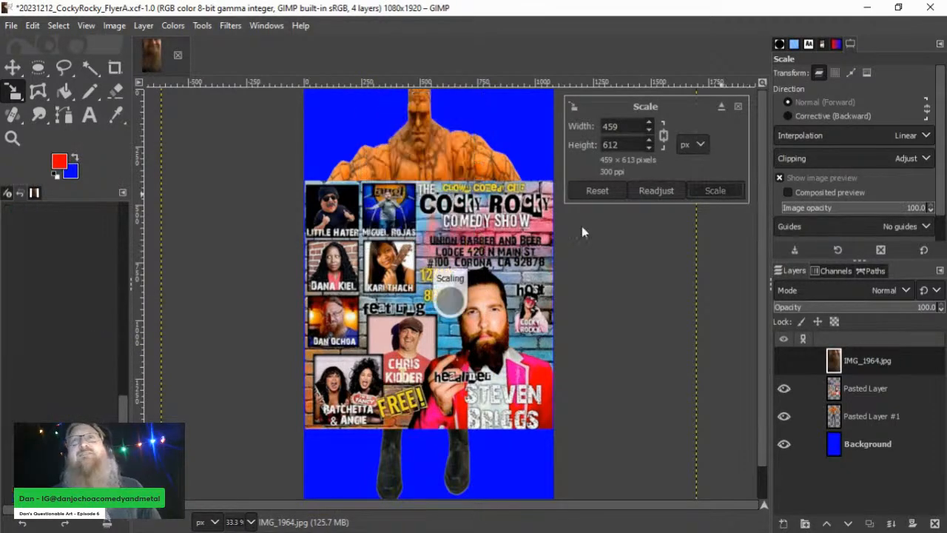
Step: Fuzzy-select and delete the dark backdrop and shirt areas around the bearded head on the portrait layer, clearing the selection at the end
scroll(396, 200, up, 2)
scroll(407, 248, up, 3)
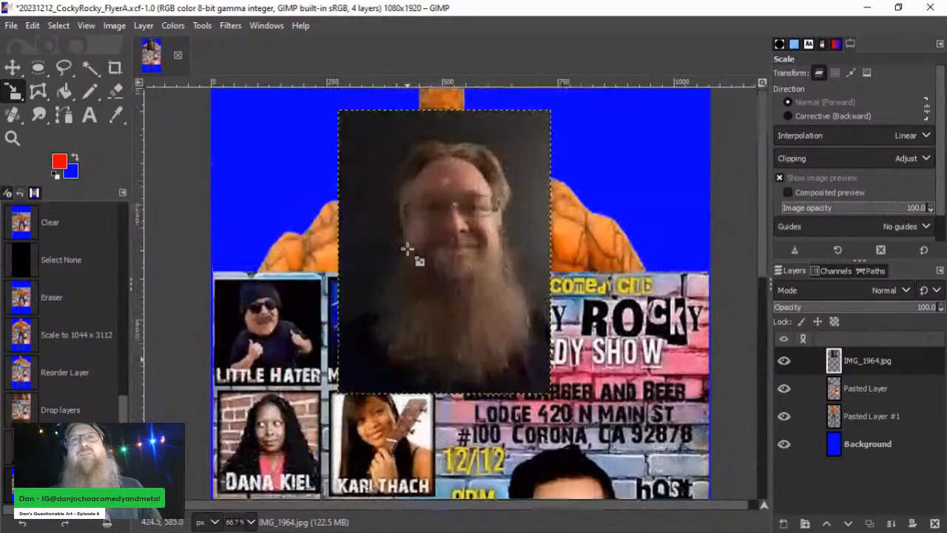
click(90, 67)
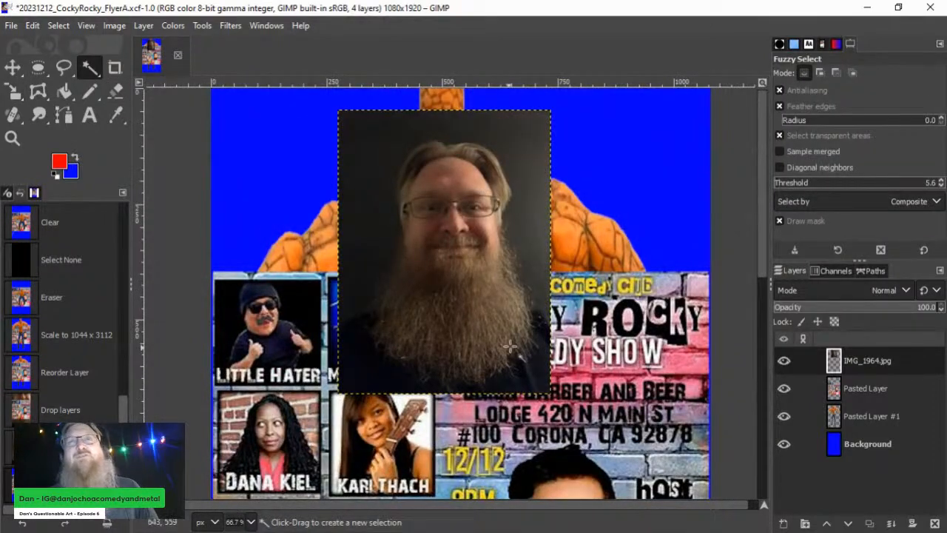
drag(542, 334, 542, 344)
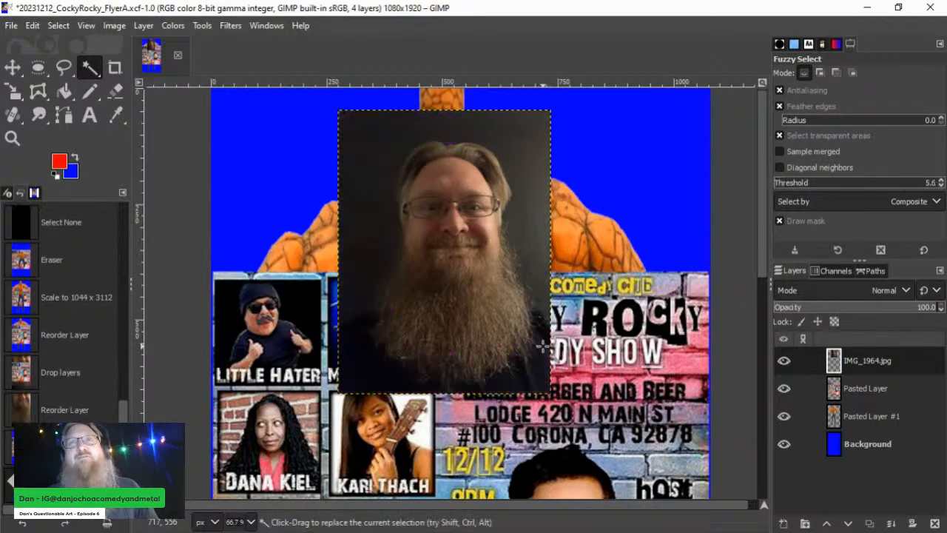
drag(543, 347, 483, 130)
key(Delete)
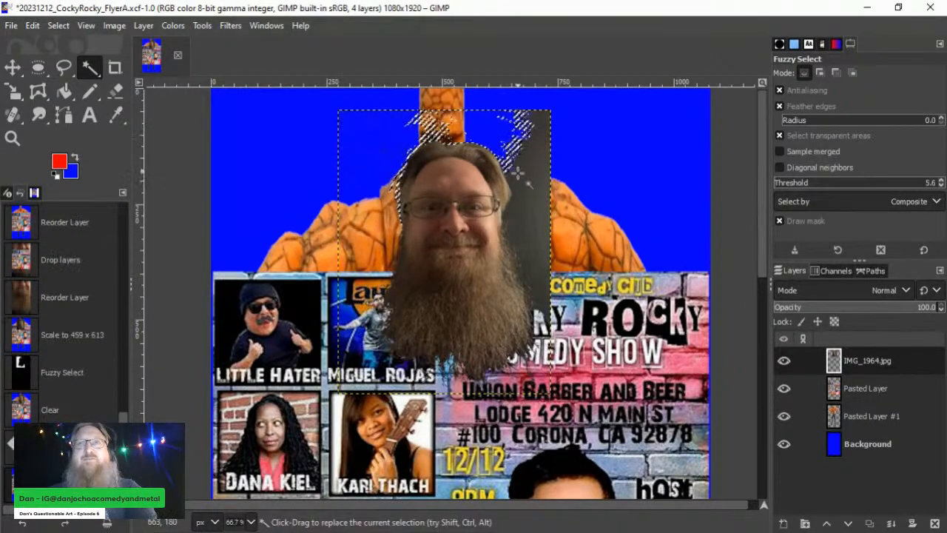
drag(519, 174, 522, 193)
key(Delete)
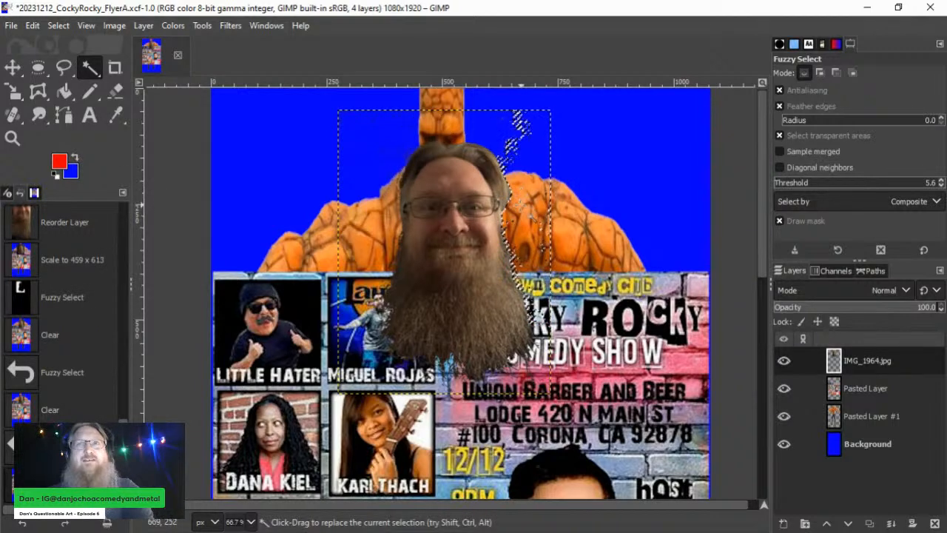
click(37, 67)
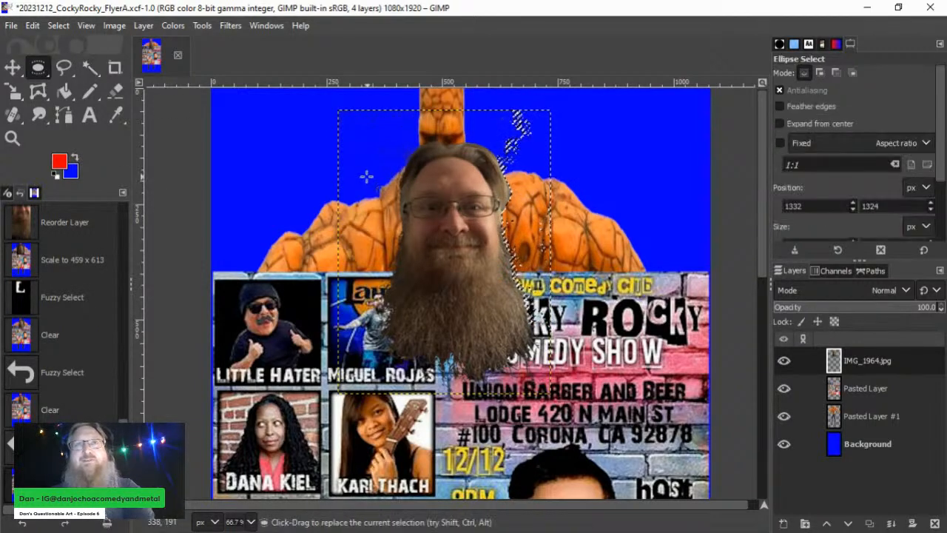
click(294, 155)
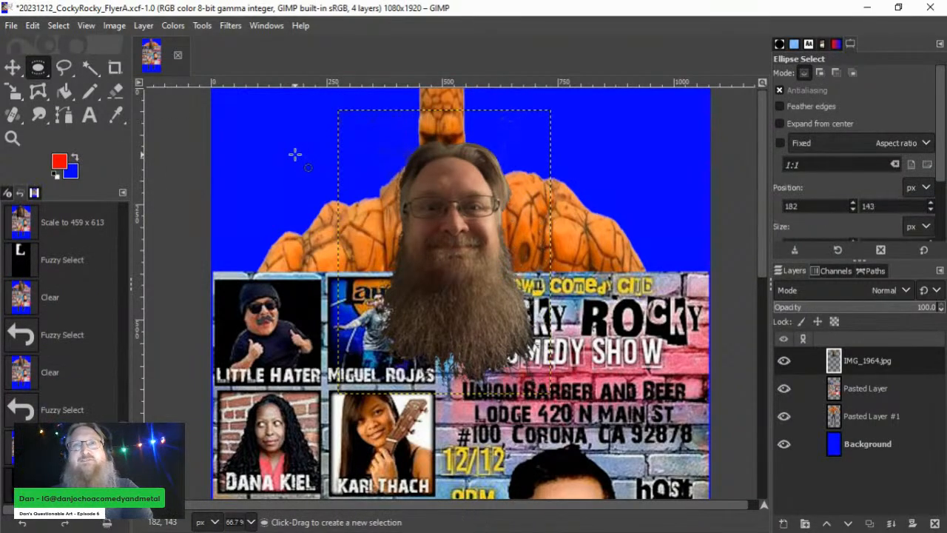
Step: Erase the stray backdrop remnants left around the cut-out portrait head
click(115, 90)
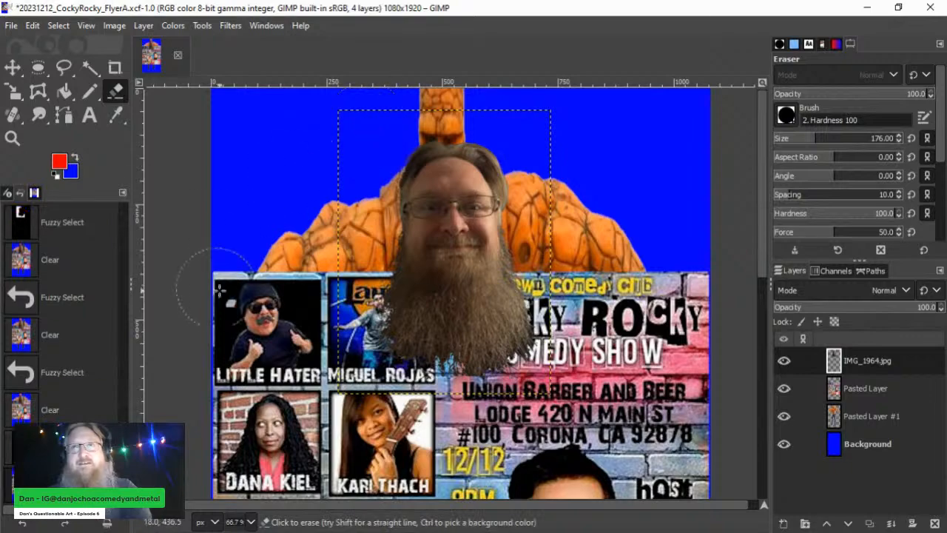
scroll(381, 431, up, 2)
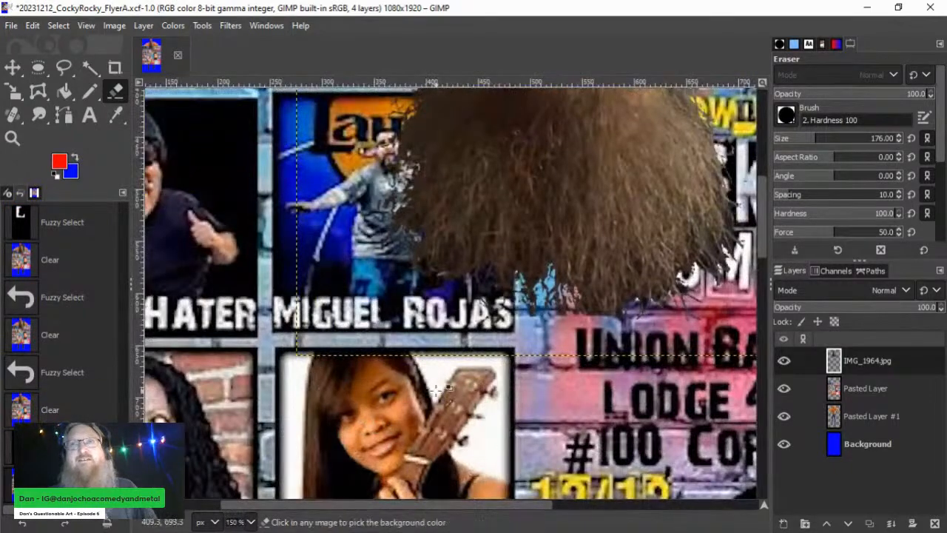
scroll(381, 431, down, 2)
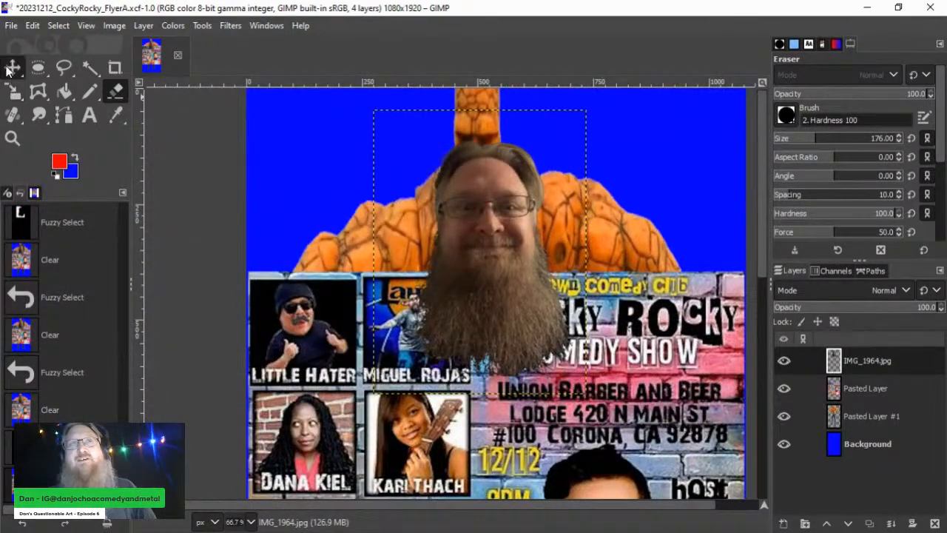
Step: Scale the cut-out portrait to 372 × 496 px and place it over the action figure's head, with the beard overlapping its chest
click(12, 67)
drag(516, 246, 490, 208)
key(ctrl+shift+a)
key(shift+s)
click(480, 204)
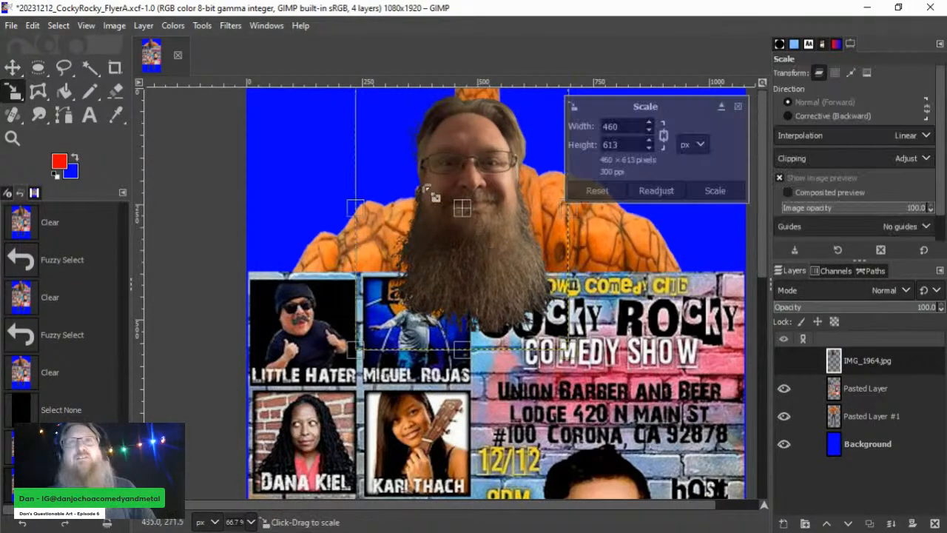
drag(358, 353, 405, 318)
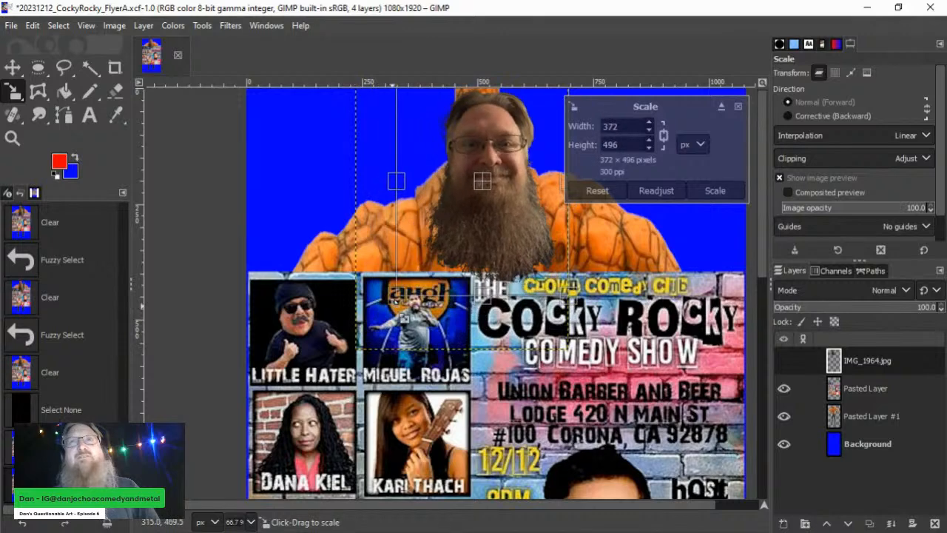
drag(490, 188, 481, 163)
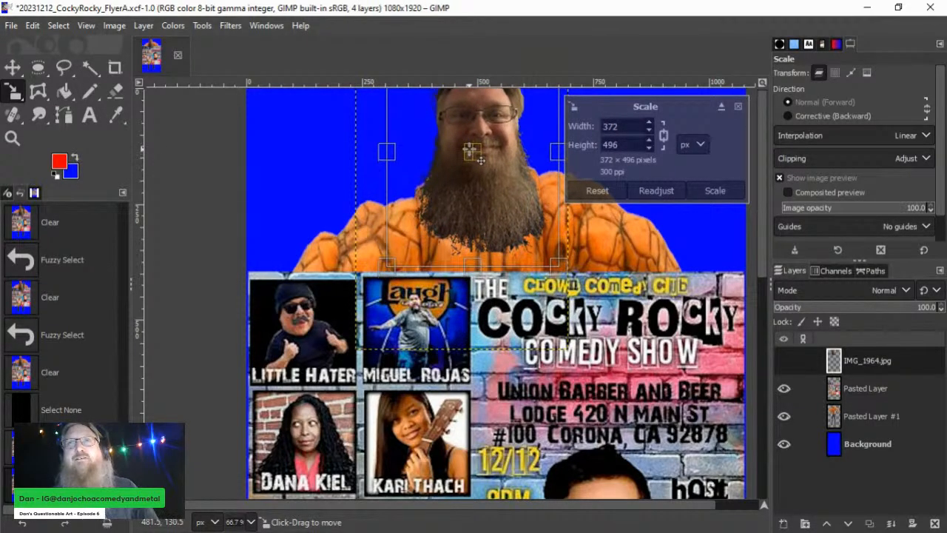
click(715, 190)
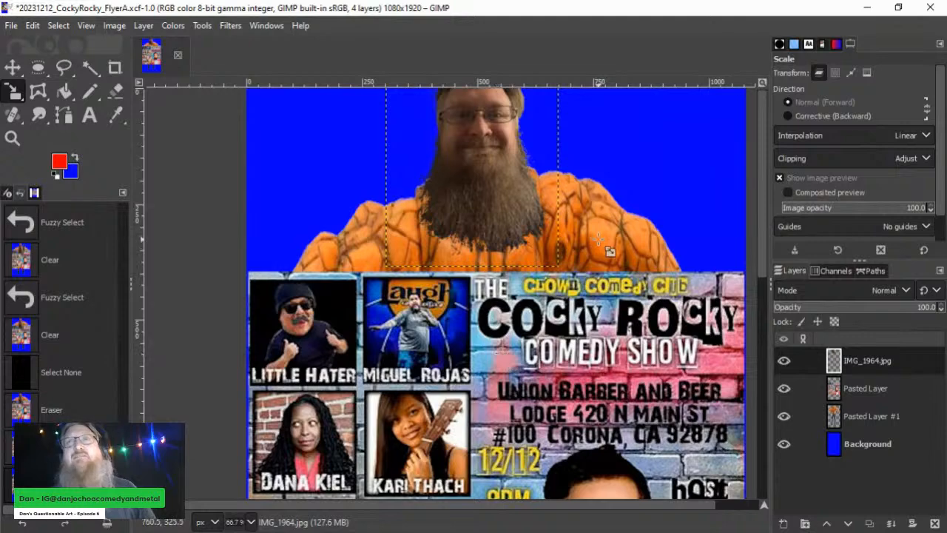
Step: Colorize the portrait layer with the orange e88400 to match the action figure's skin
scroll(598, 239, up, 3)
scroll(355, 285, down, 3)
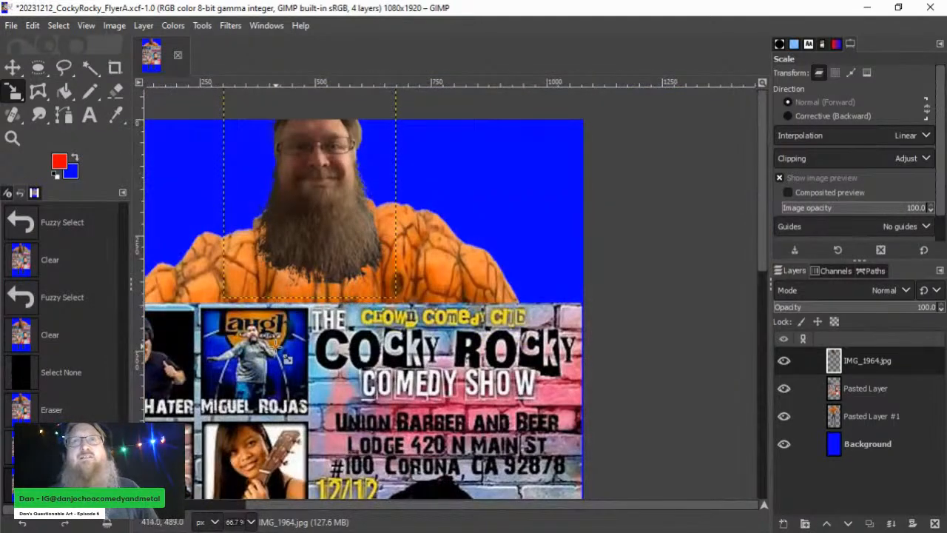
click(173, 26)
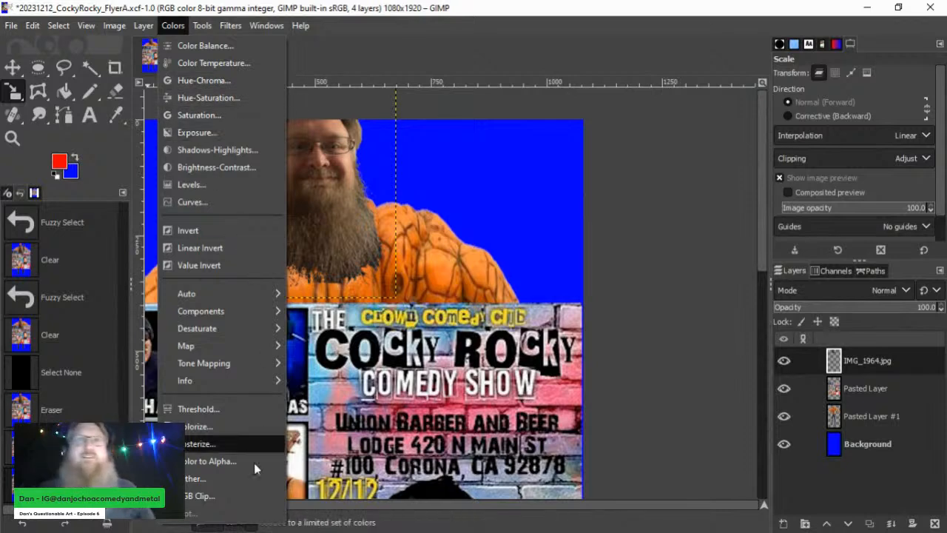
click(208, 427)
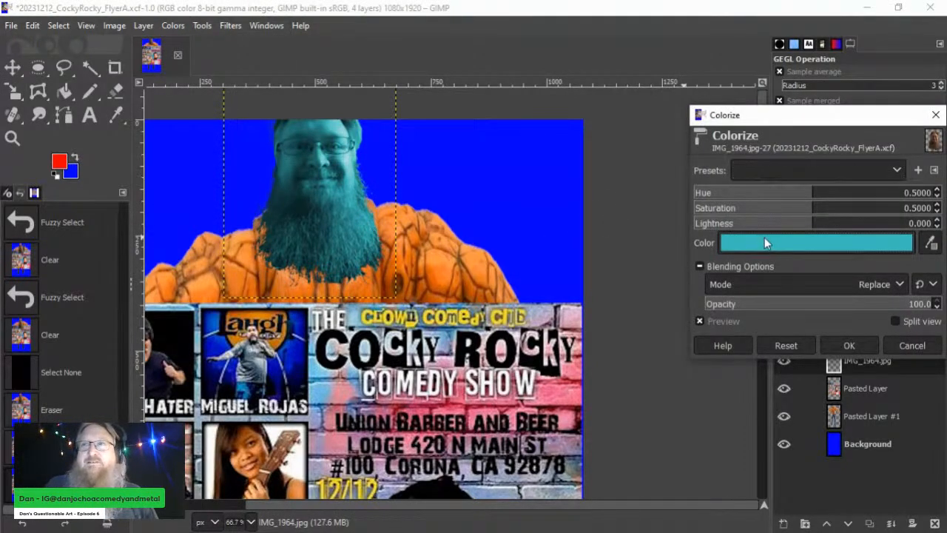
click(765, 239)
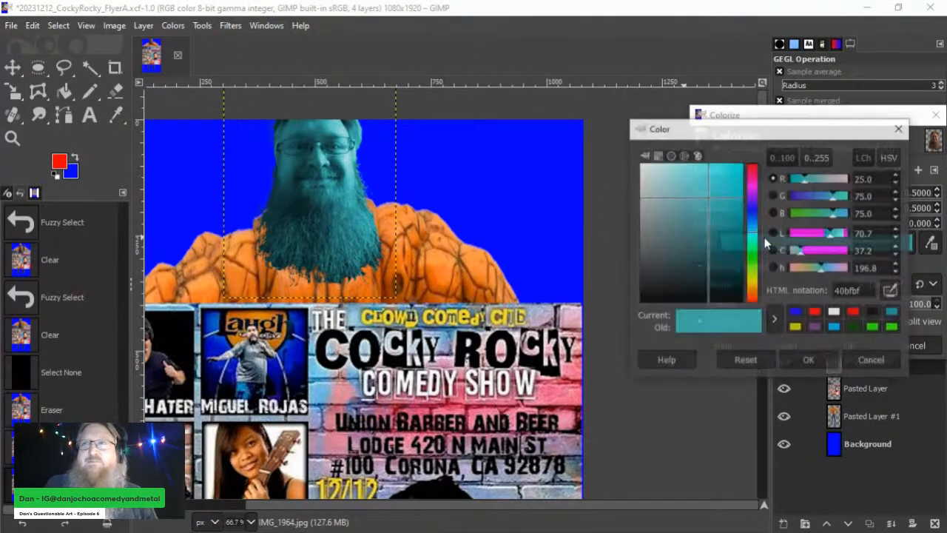
click(751, 295)
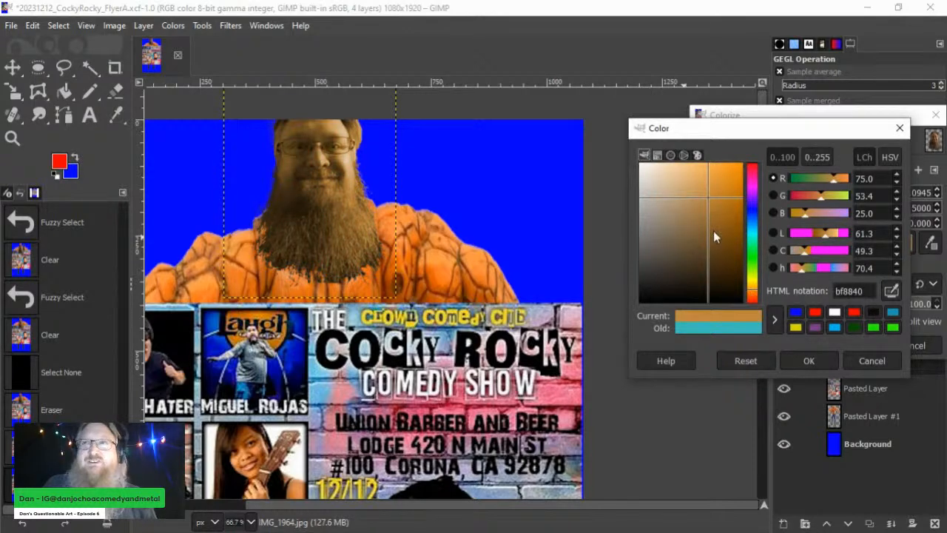
drag(707, 200, 746, 180)
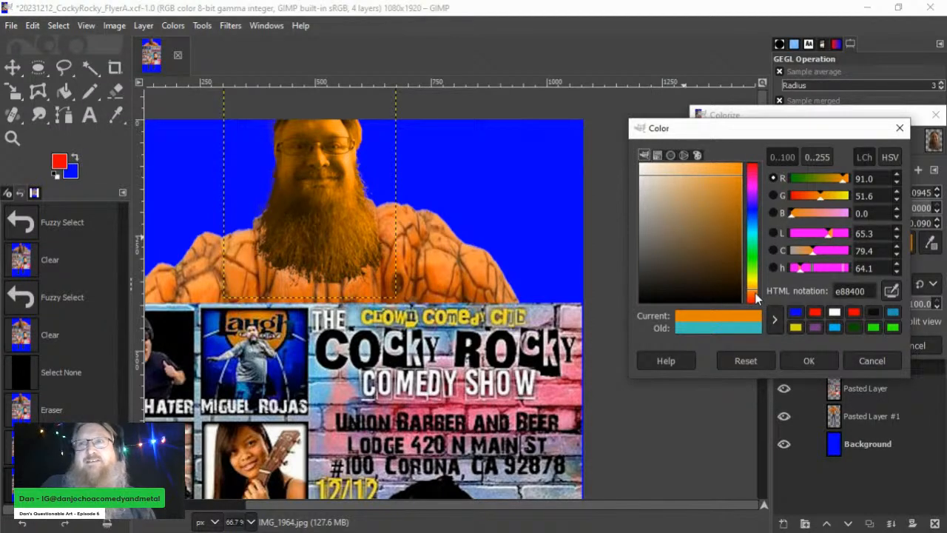
click(804, 361)
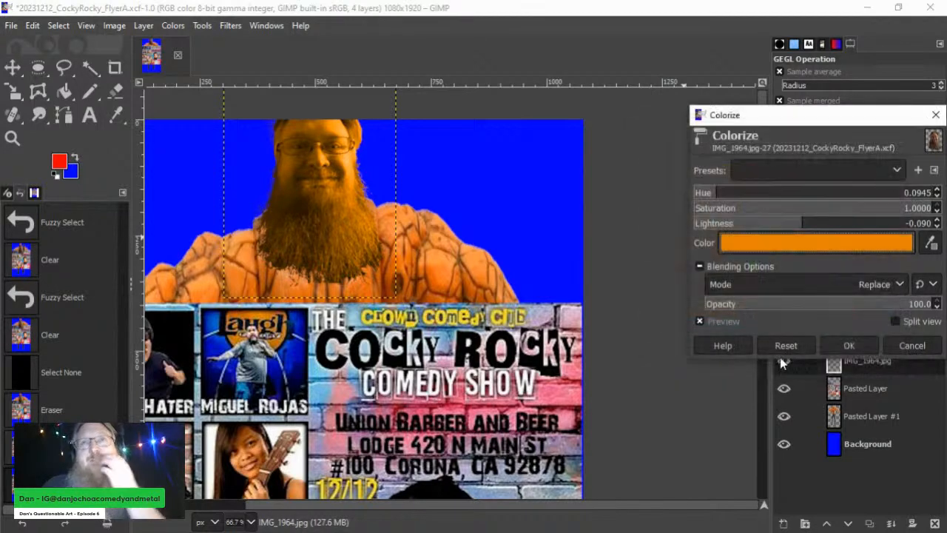
click(871, 346)
Step: With the flyer temporarily hidden, reorder the portrait layer below it and merge it down onto the action figure, restoring the flyer's visibility
scroll(281, 318, down, 2)
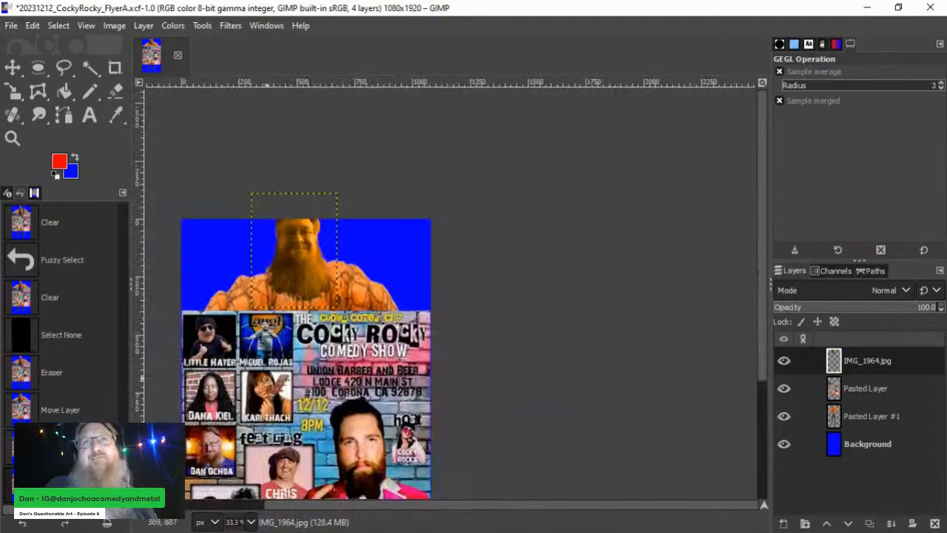
scroll(255, 442, down, 3)
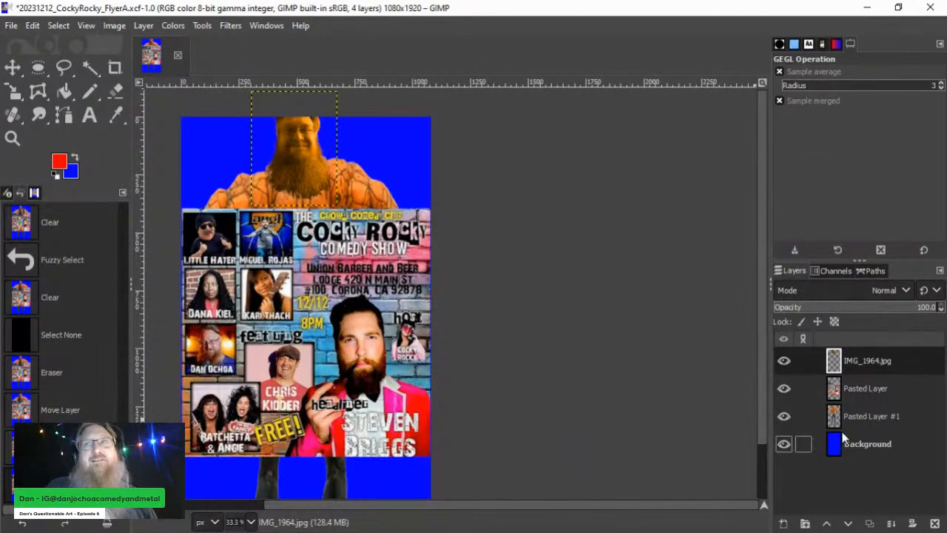
click(783, 389)
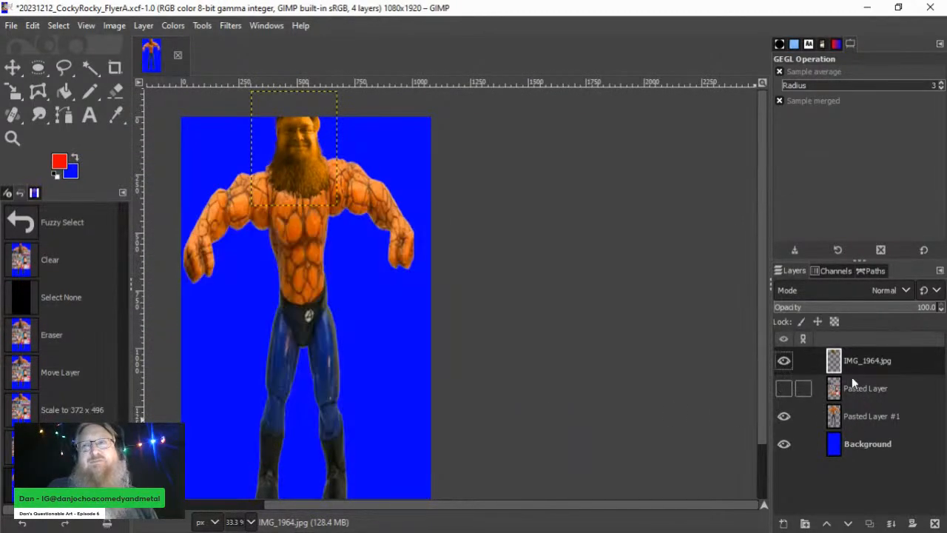
drag(851, 370, 856, 404)
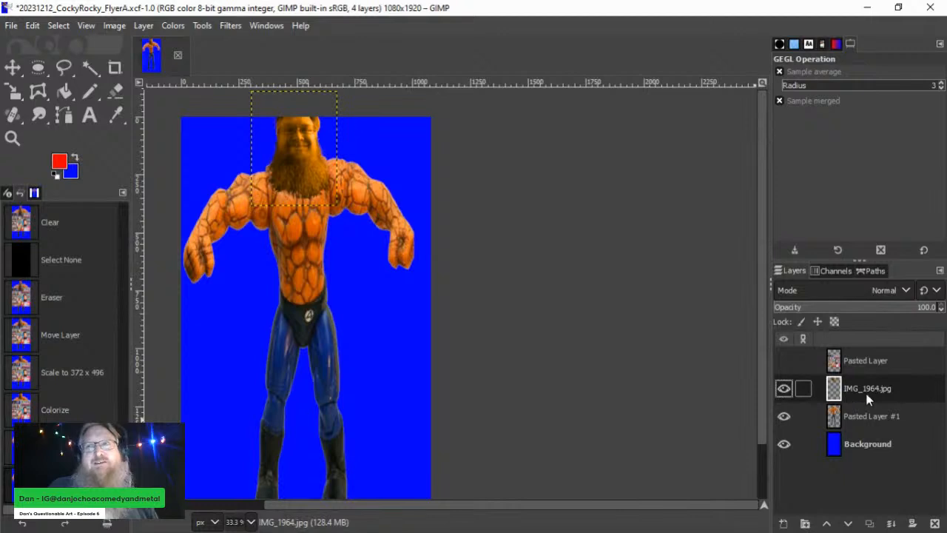
right_click(869, 393)
click(788, 180)
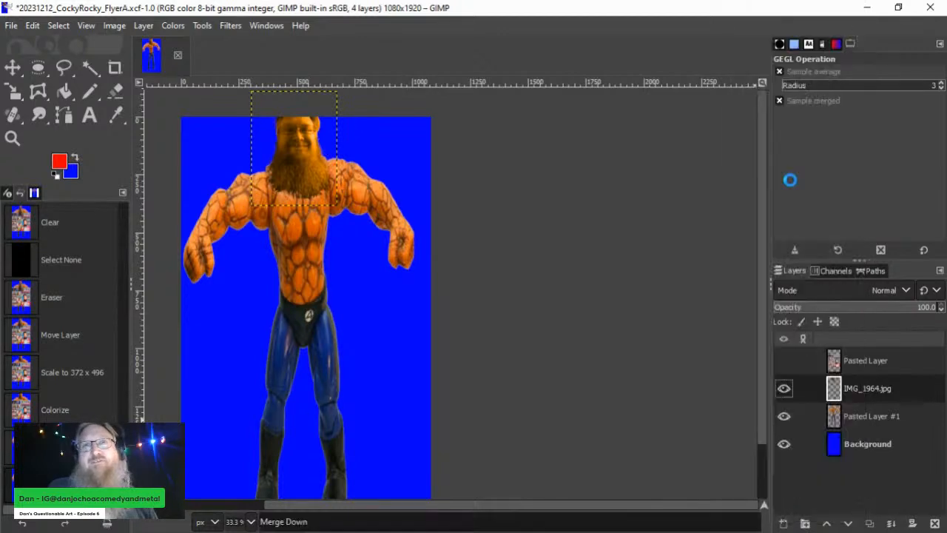
click(783, 361)
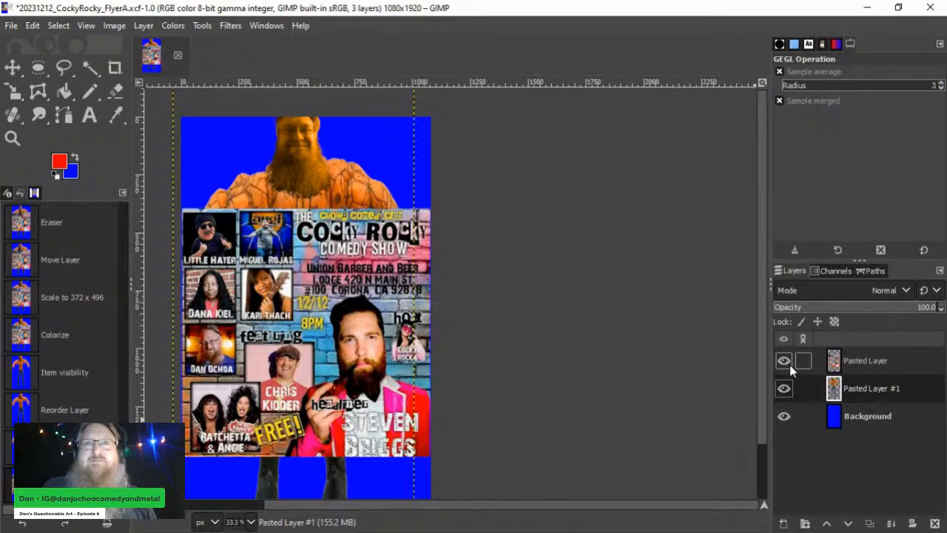
Step: Hide the flyer layer and move the merged figure down about 148 px until its boots reach the canvas's lower edge
scroll(292, 474, down, 2)
scroll(316, 400, down, 1)
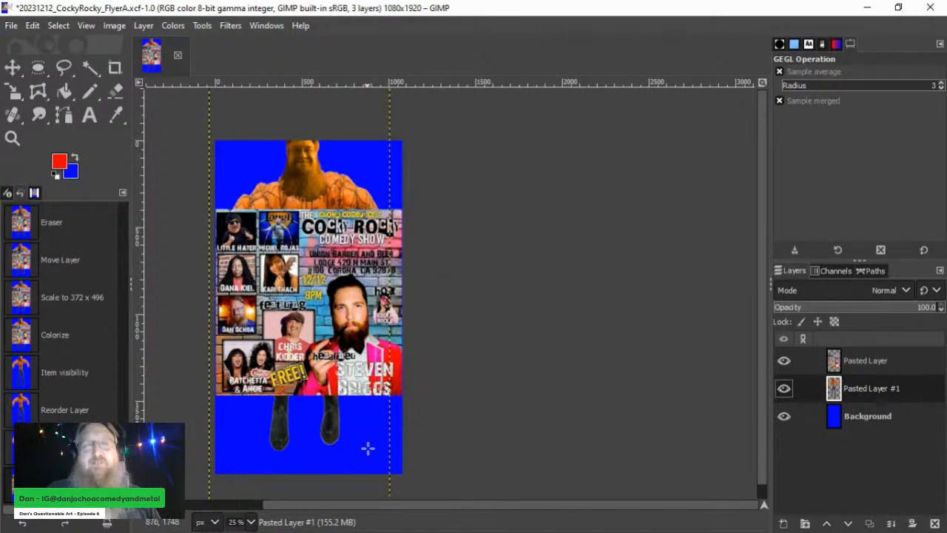
key(alt+Tab)
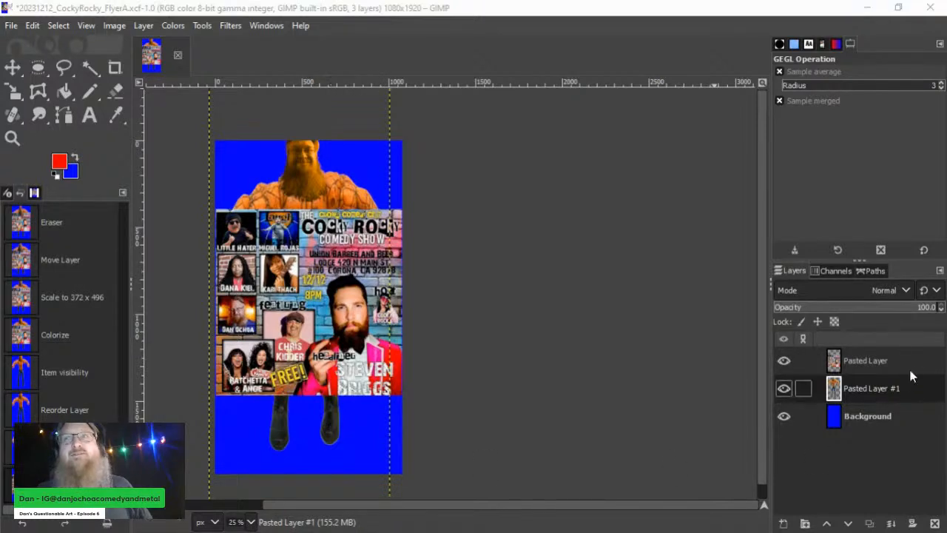
click(783, 361)
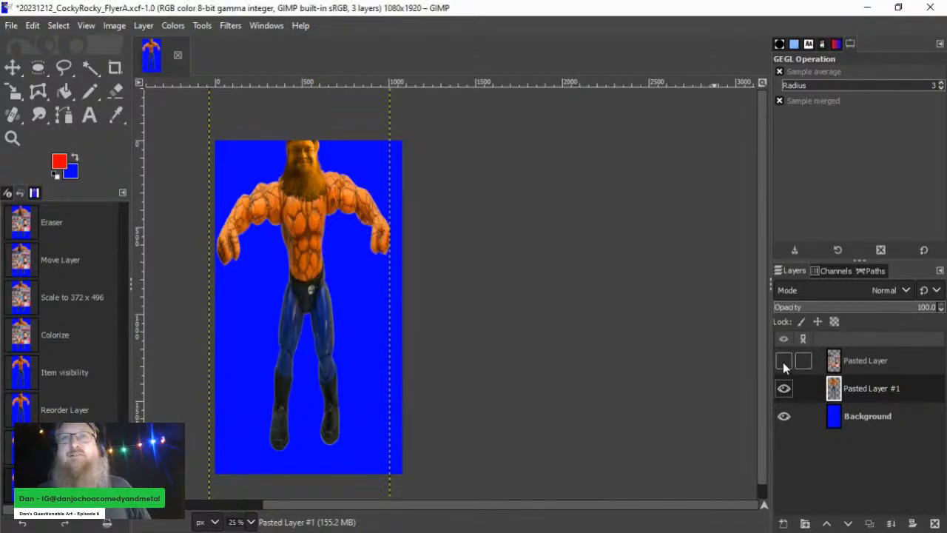
click(14, 69)
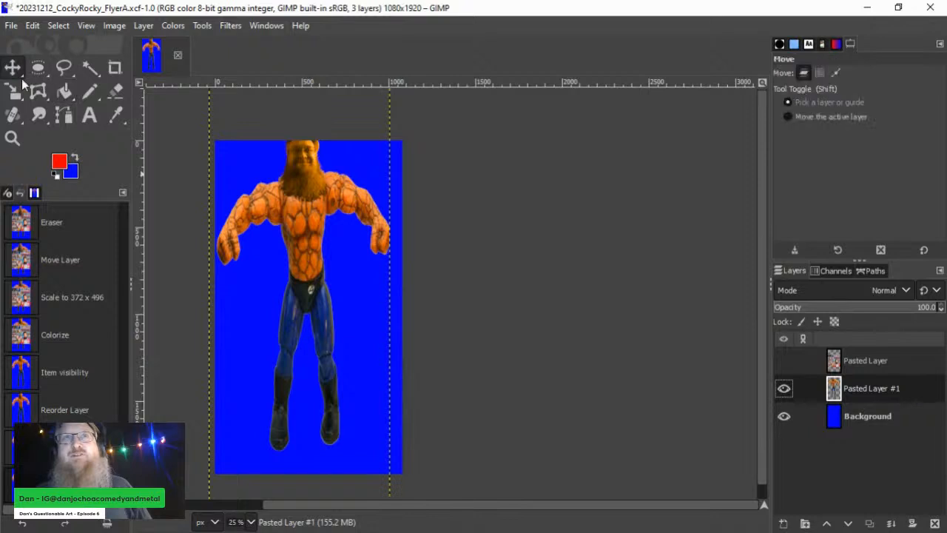
drag(307, 232, 307, 258)
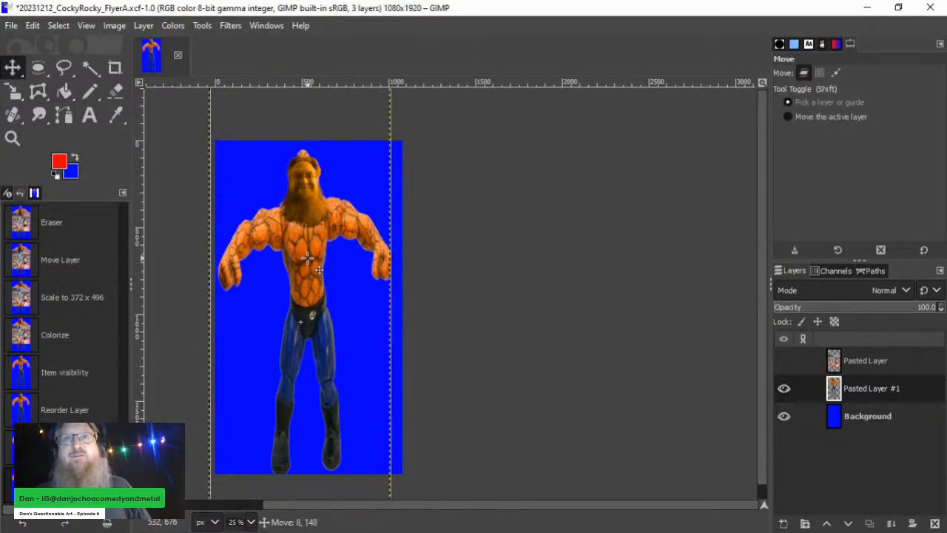
Step: Erase the action figure's original head tip sticking out above the portrait's hair, using a hard eraser at size 29
scroll(305, 219, up, 3)
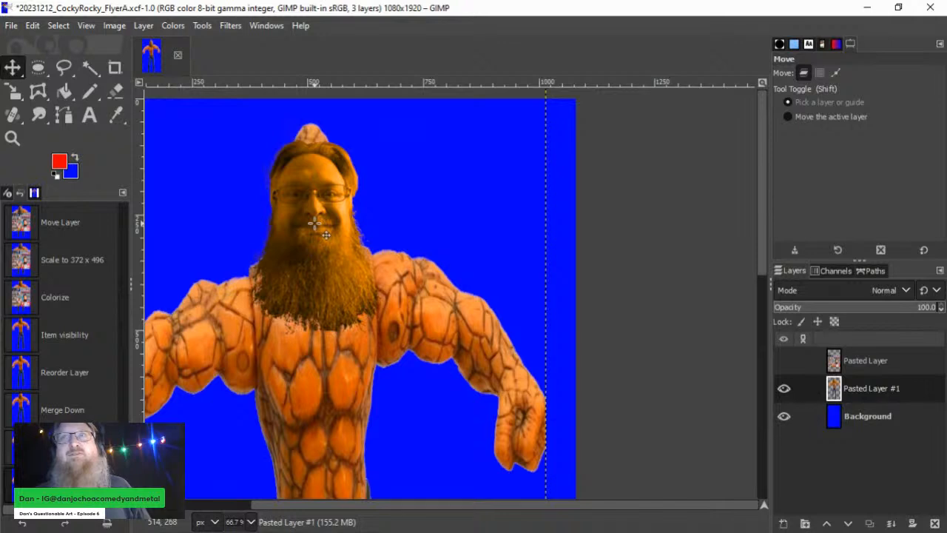
click(115, 90)
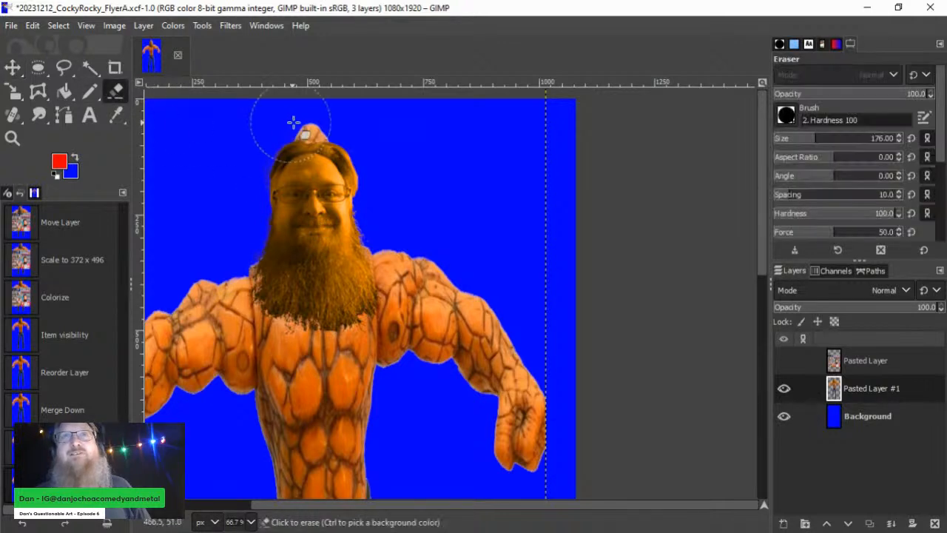
click(788, 142)
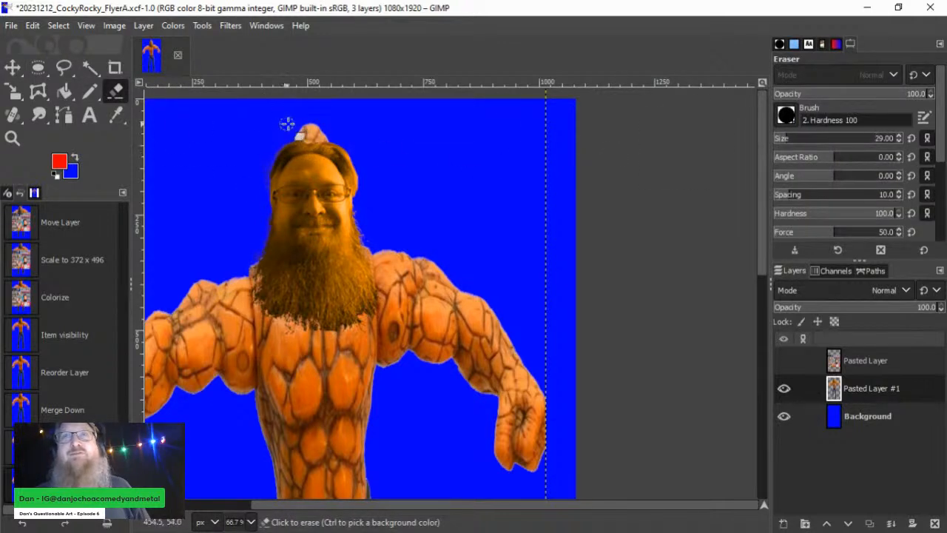
mouse_move(308, 124)
mouse_down()
mouse_move(320, 132)
mouse_move(297, 133)
mouse_up()
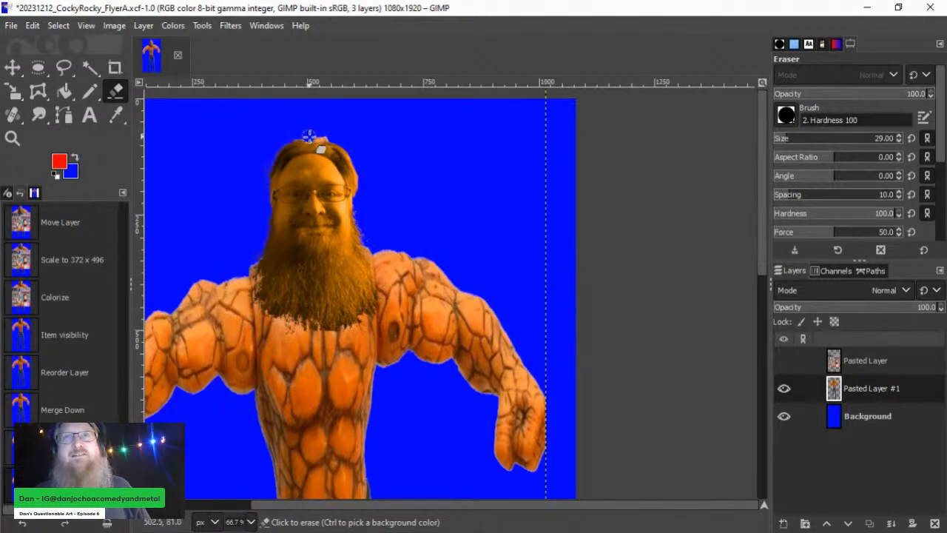
click(329, 136)
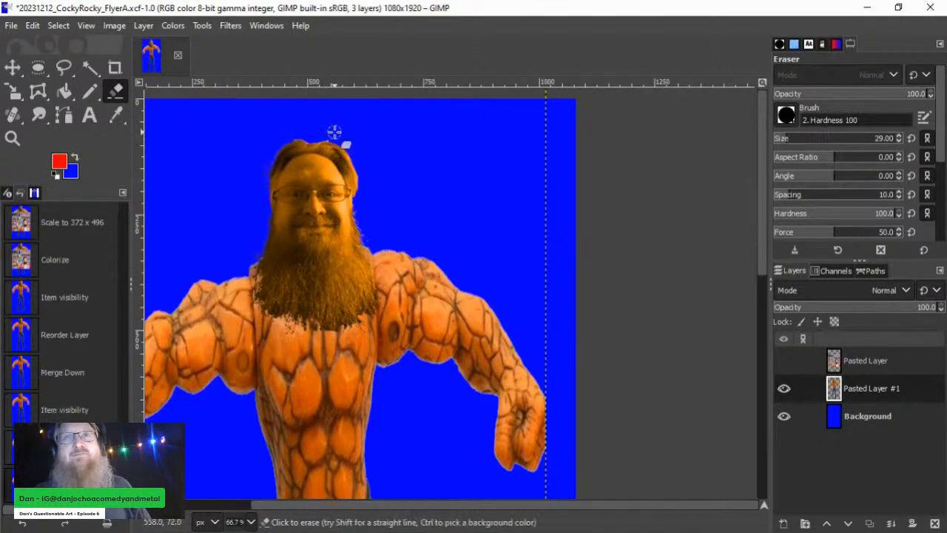
click(329, 133)
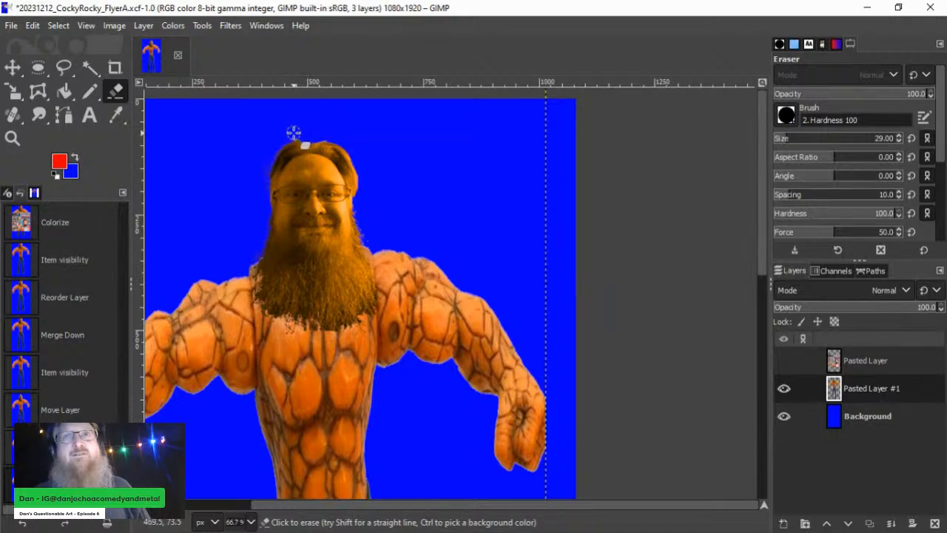
click(295, 133)
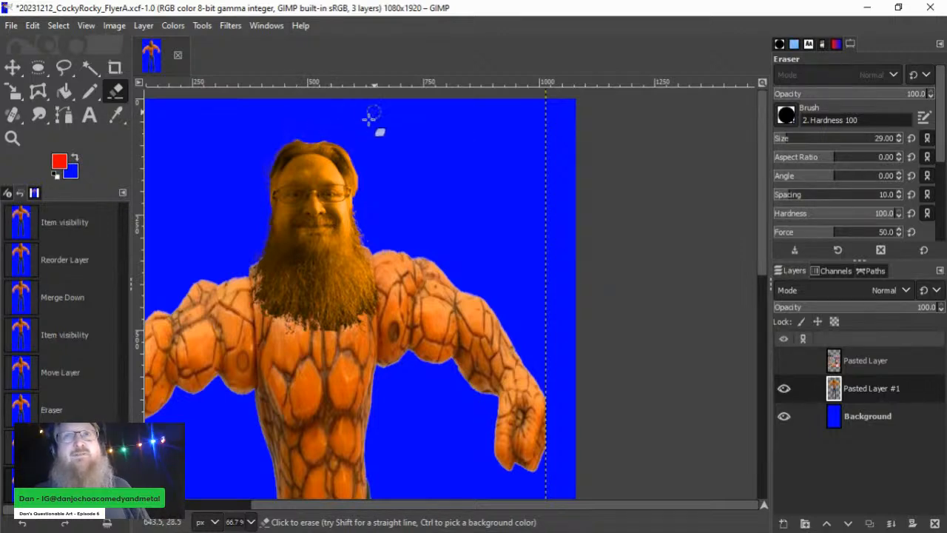
Step: Begin a perspective transform of the merged figure, spreading its upper corners outward and pulling its lower corners inward
scroll(281, 236, down, 2)
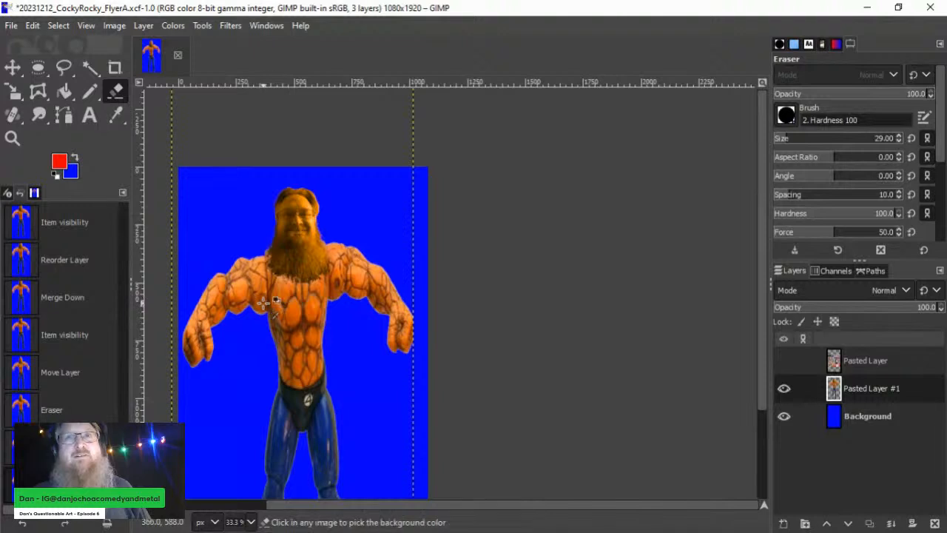
scroll(239, 363, down, 1)
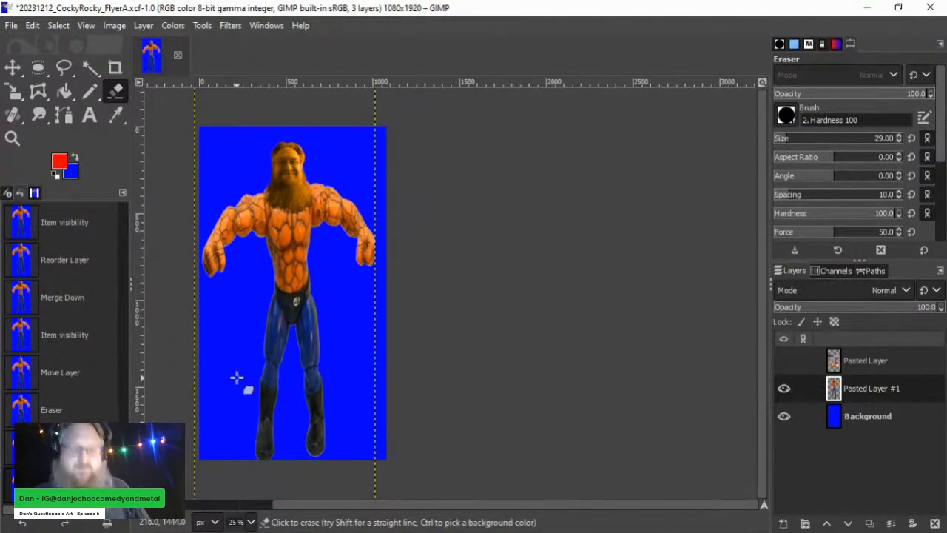
key(shift+p)
click(247, 374)
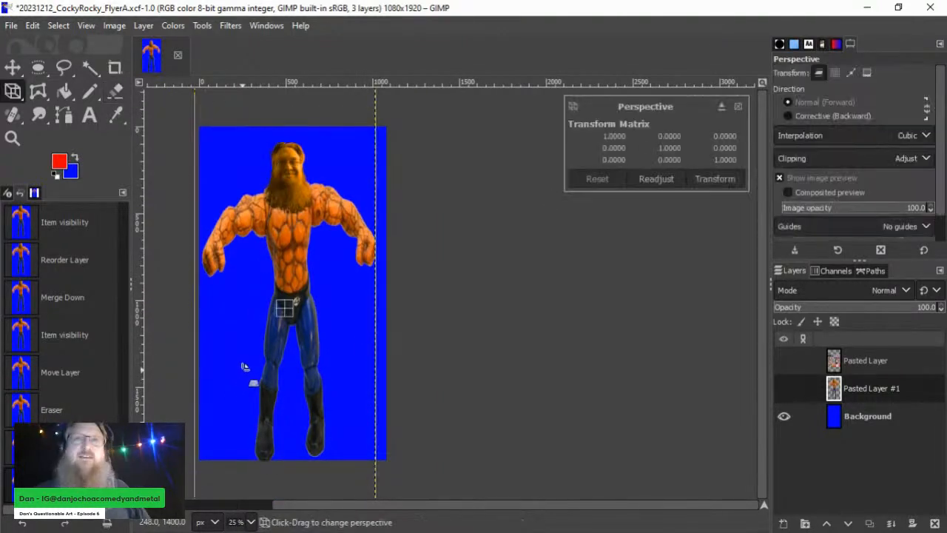
scroll(261, 311, down, 2)
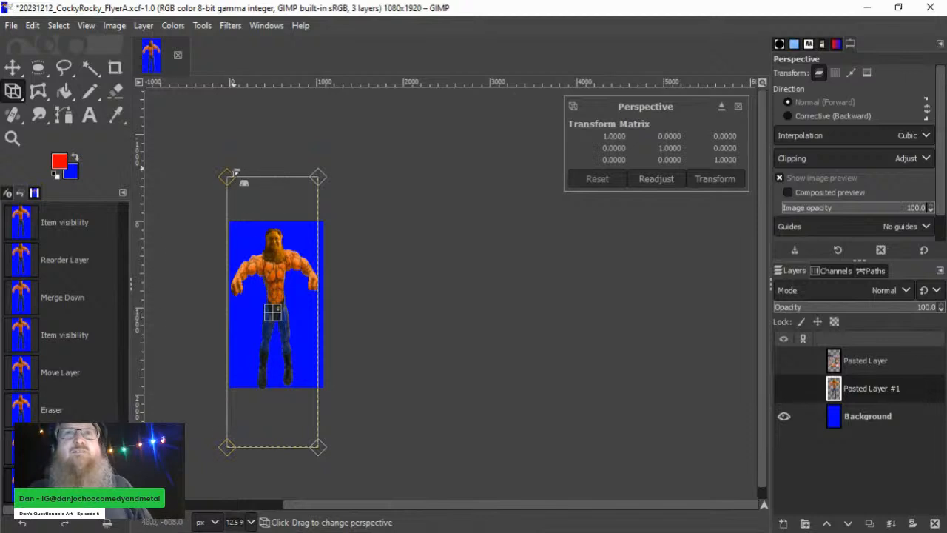
drag(233, 173, 220, 145)
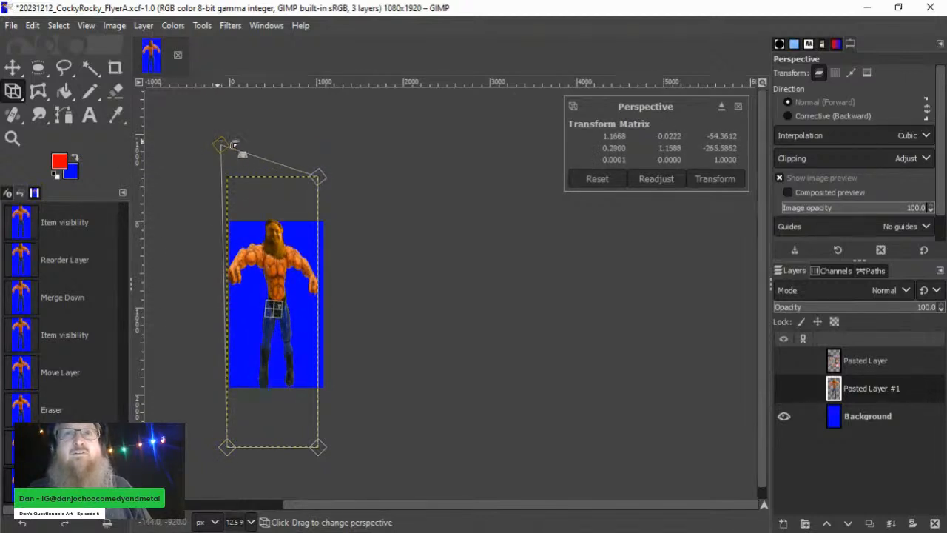
mouse_move(318, 176)
mouse_down()
mouse_move(352, 149)
mouse_move(330, 149)
mouse_move(326, 163)
mouse_up()
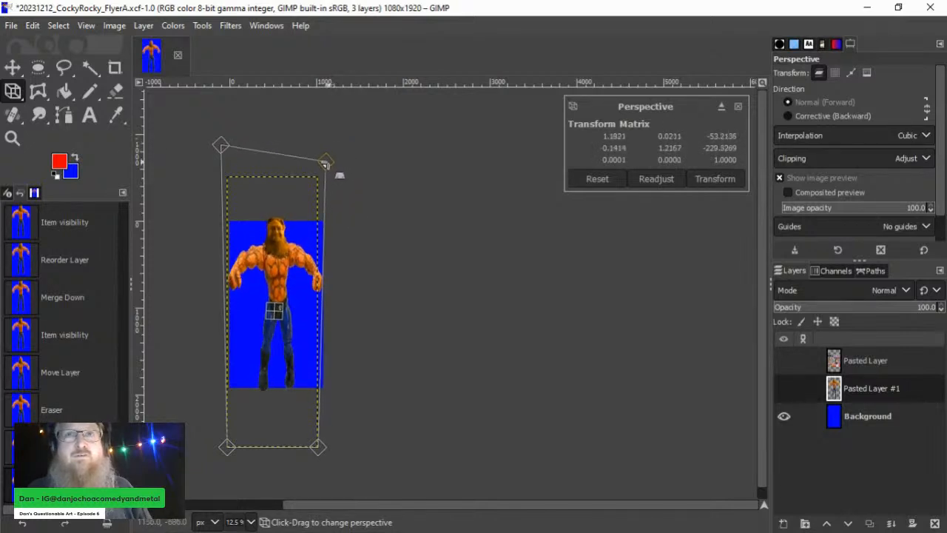
drag(221, 147, 221, 153)
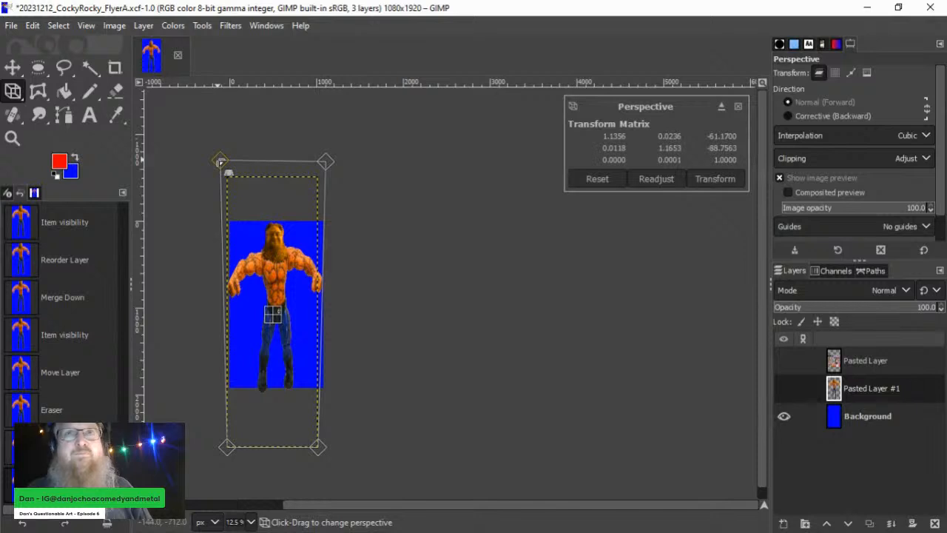
drag(227, 447, 243, 411)
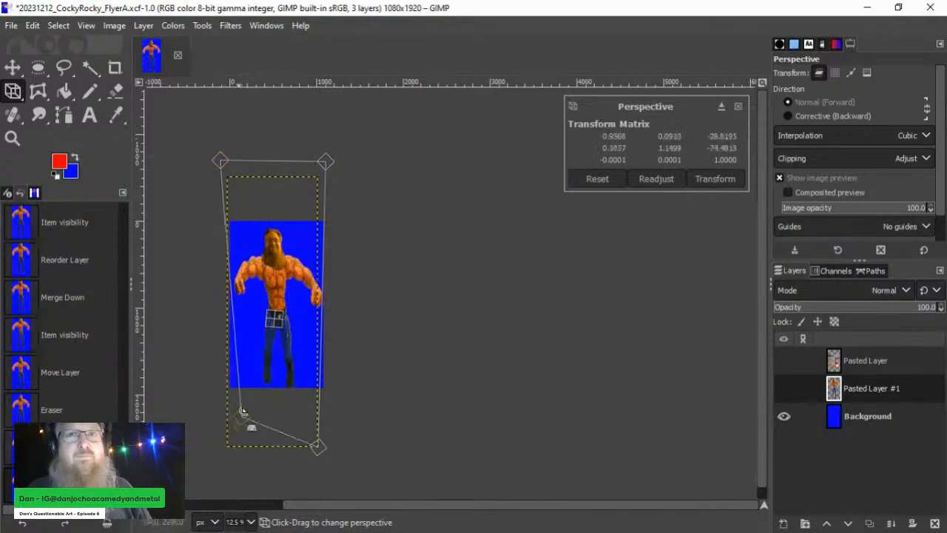
drag(320, 446, 309, 415)
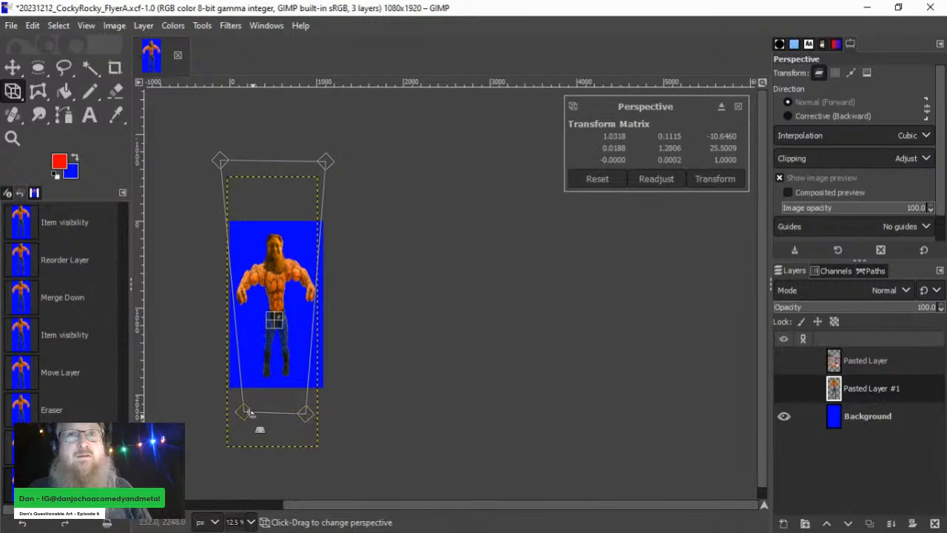
mouse_move(244, 411)
mouse_down()
mouse_move(288, 423)
mouse_move(253, 422)
mouse_up()
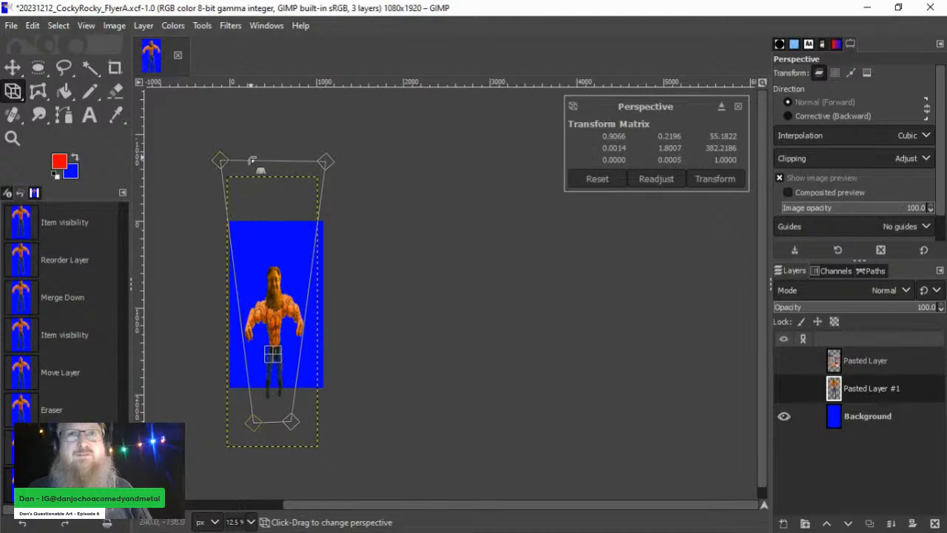
Step: Enlarge the upper end of the perspective frame further, fit the figure's head just inside the canvas's upper edge, and apply the transform
drag(224, 162, 211, 125)
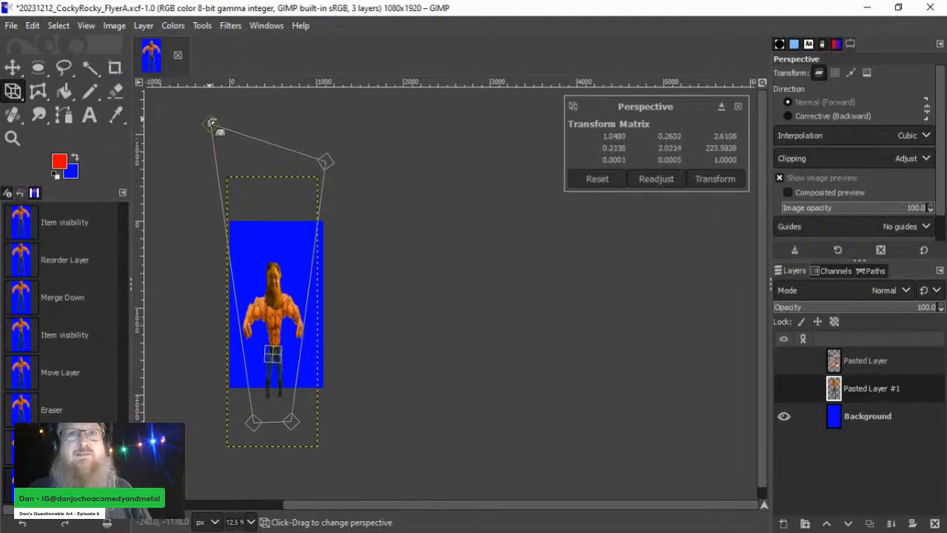
drag(327, 162, 347, 151)
drag(289, 374, 288, 326)
drag(291, 374, 303, 390)
drag(250, 375, 236, 395)
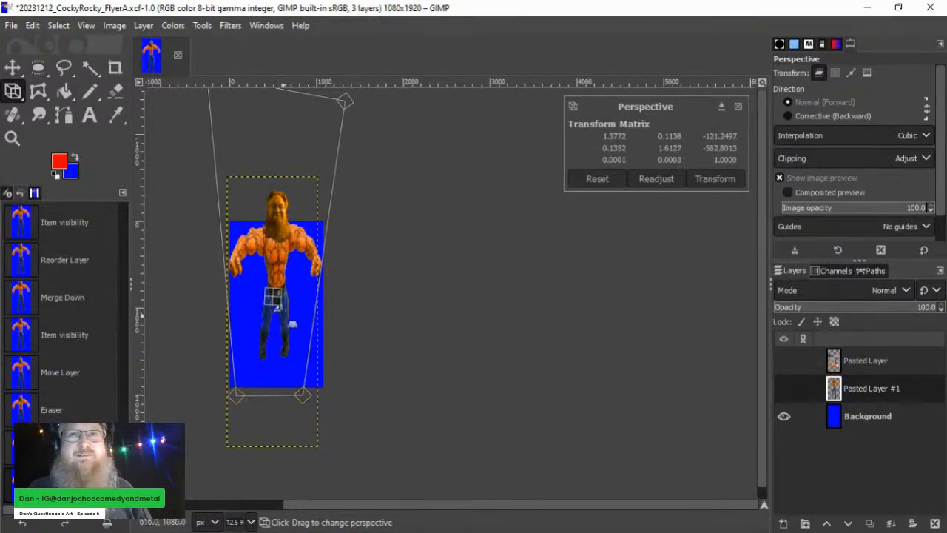
drag(286, 306, 289, 336)
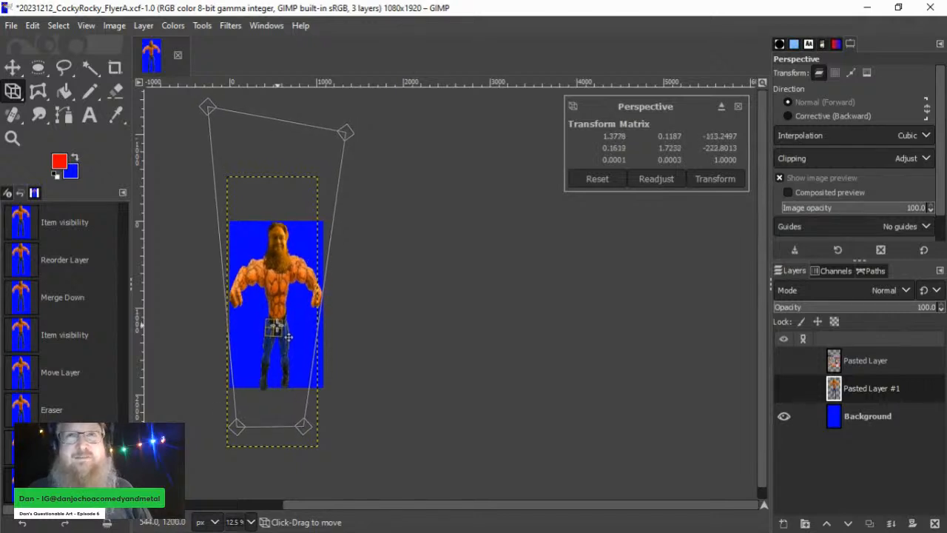
click(724, 181)
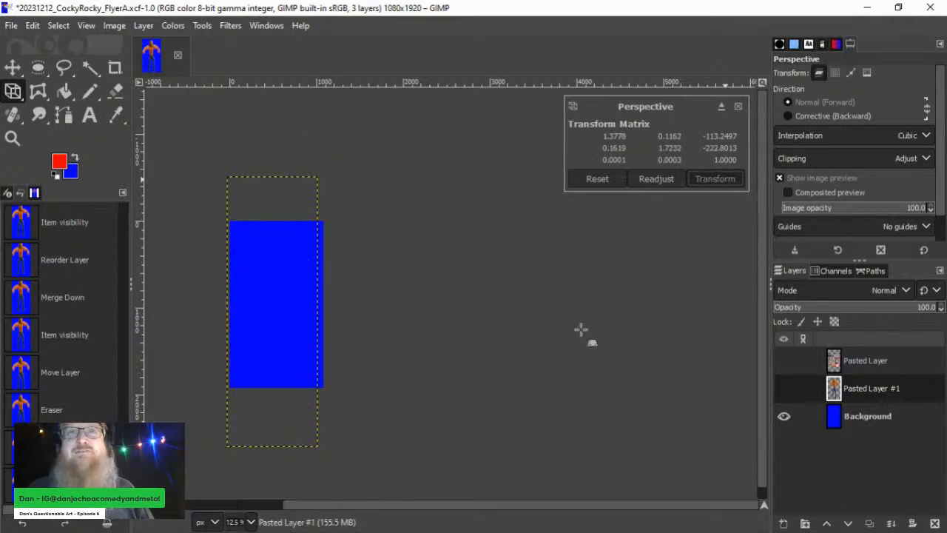
Step: Show the flyer layer again and move it down to the canvas's lower edge, uncovering the figure's head and shoulders
scroll(212, 358, up, 2)
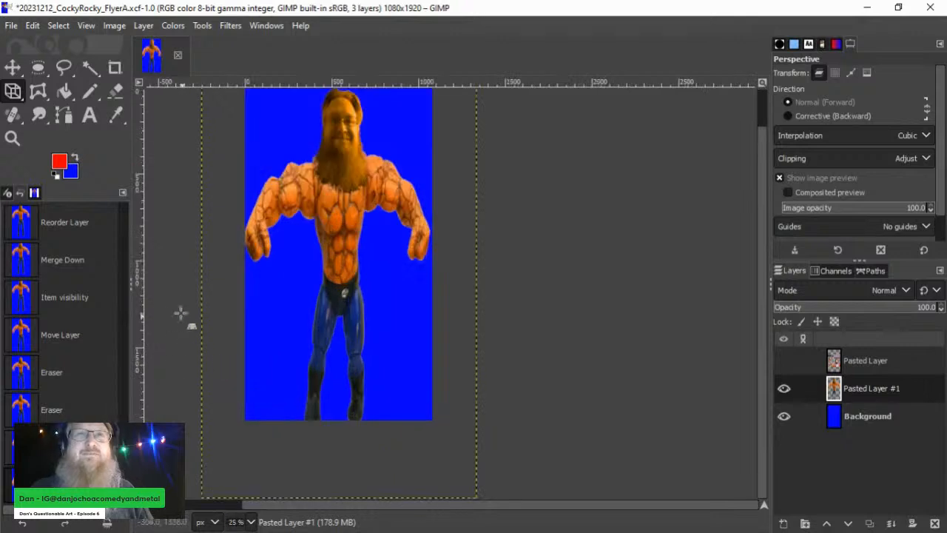
click(784, 361)
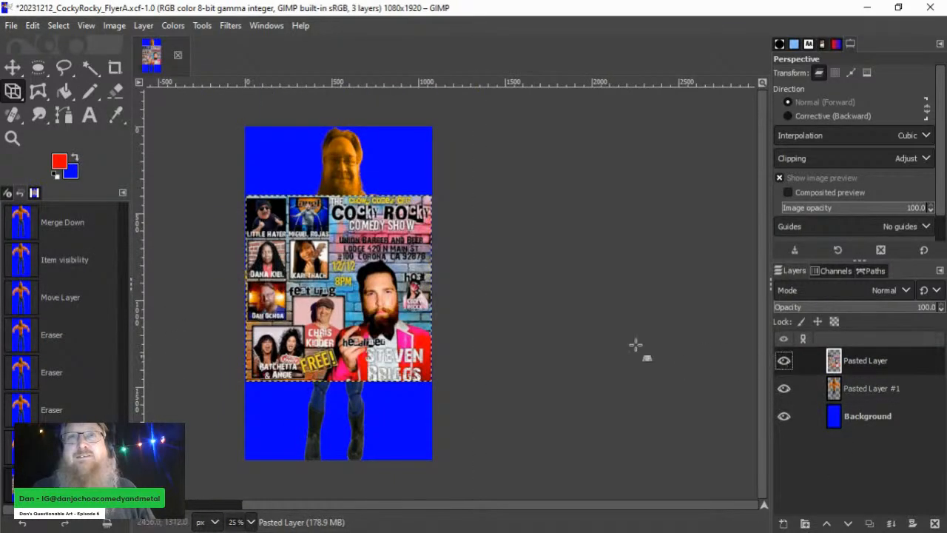
click(11, 67)
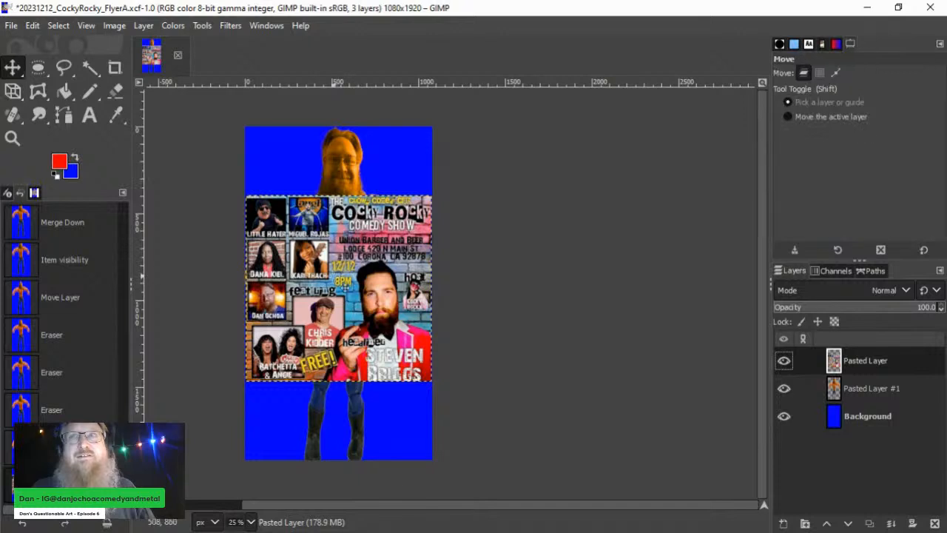
drag(316, 277, 315, 355)
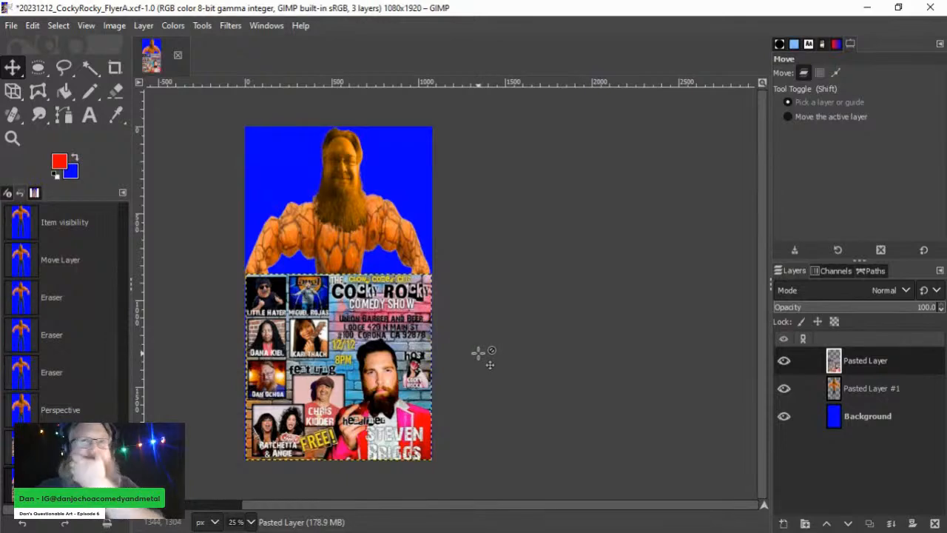
drag(376, 364, 385, 373)
Step: Paste the copied beer image above the figure layer and turn the floating selection into a new layer
click(885, 389)
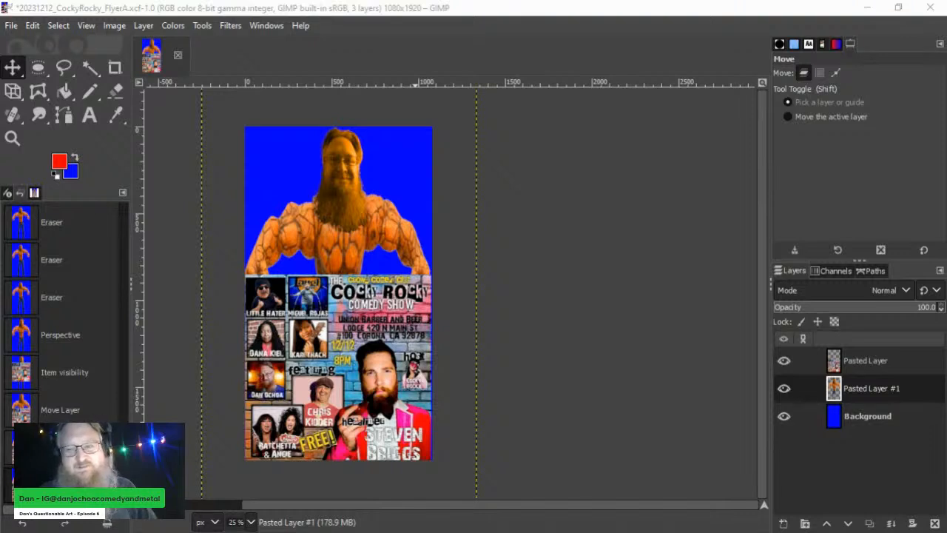
click(304, 166)
key(ctrl+v)
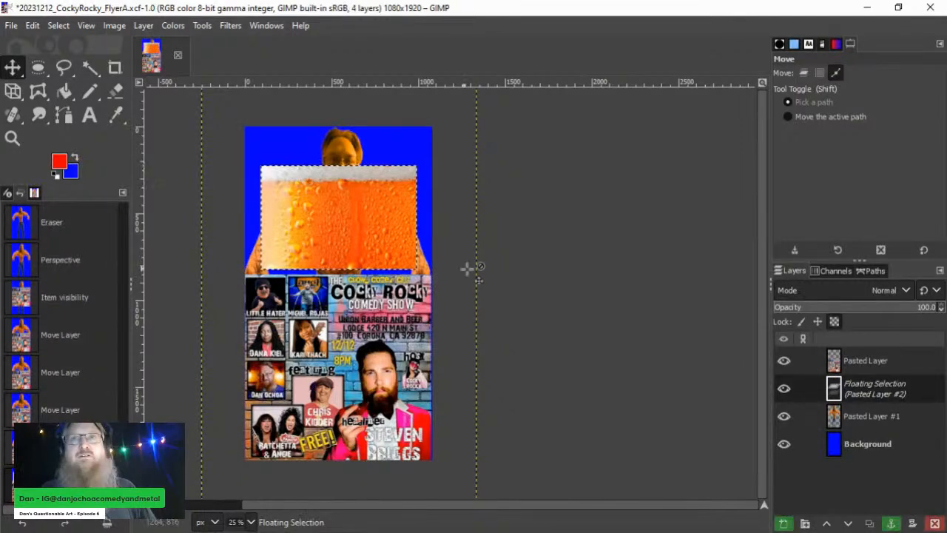
right_click(872, 388)
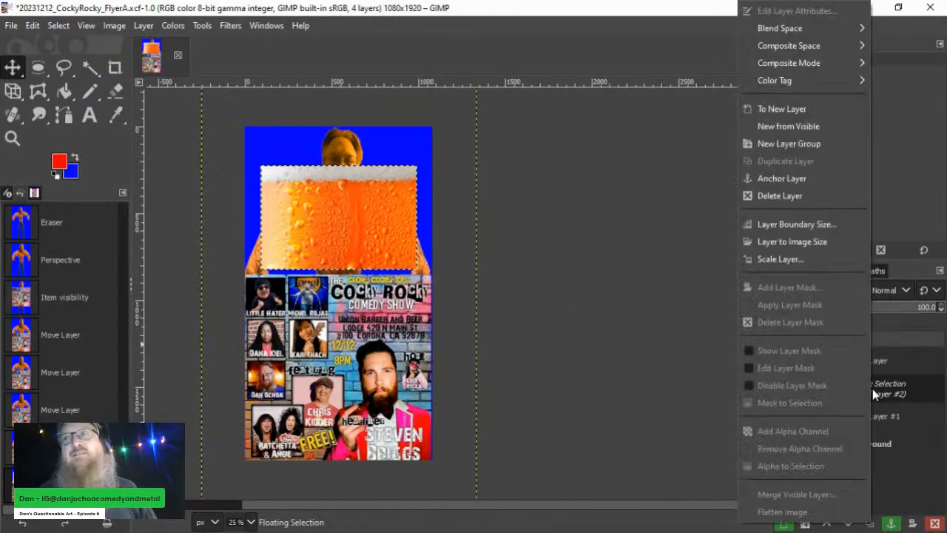
click(780, 108)
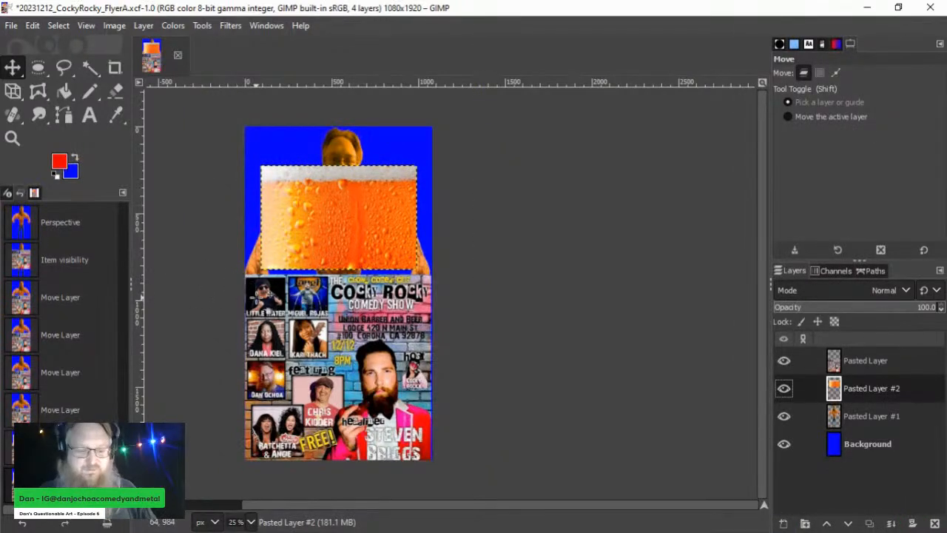
Step: Scale the beer layer to 1489 × 993 px and position it over the canvas's upper half, overhanging both sides
key(shift+s)
click(259, 267)
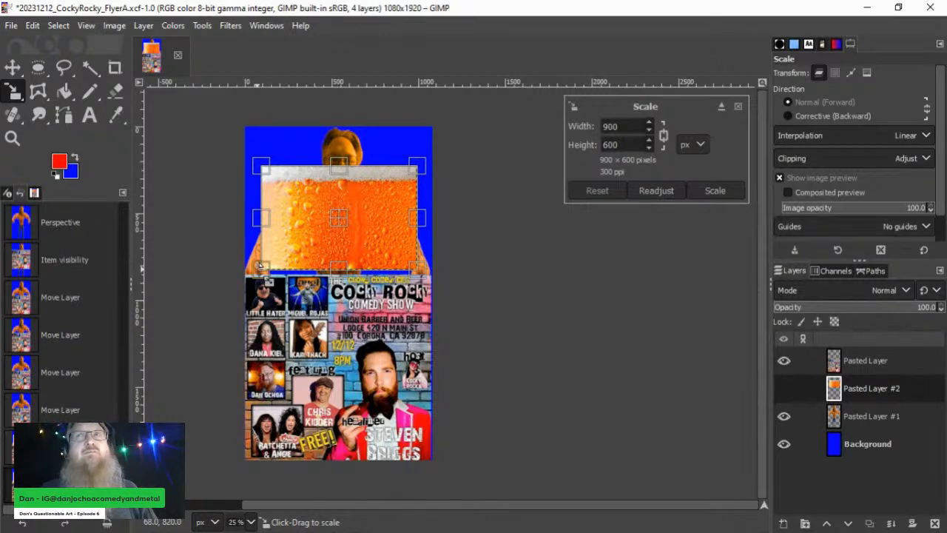
drag(259, 268, 250, 294)
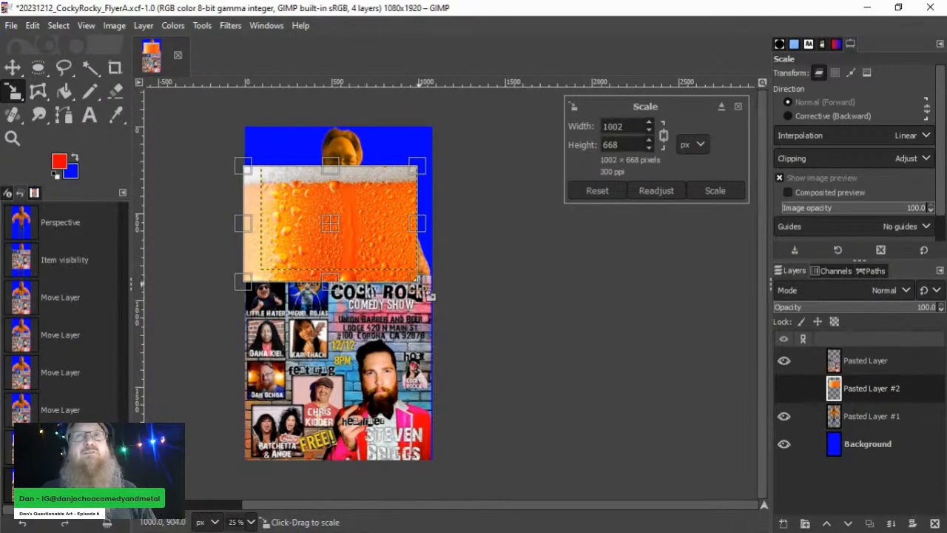
drag(425, 291, 466, 332)
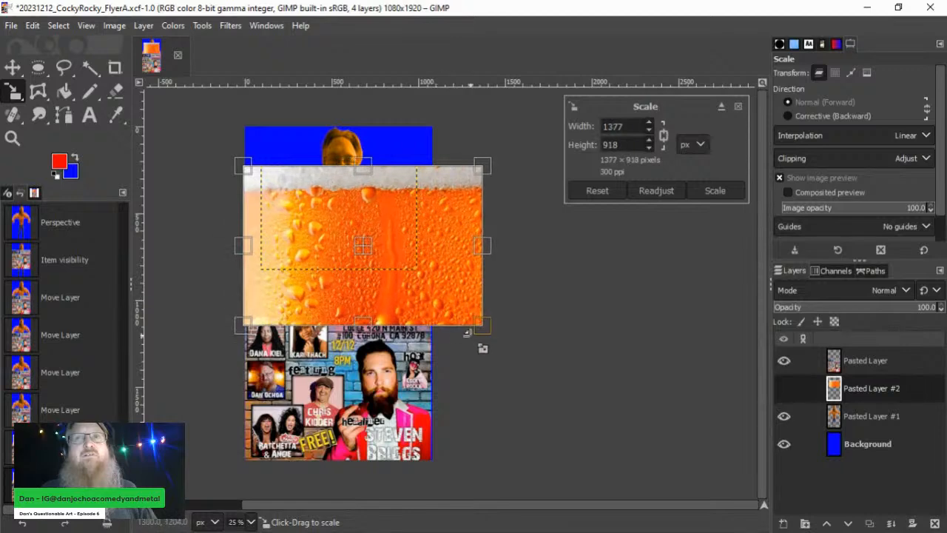
drag(250, 335, 231, 348)
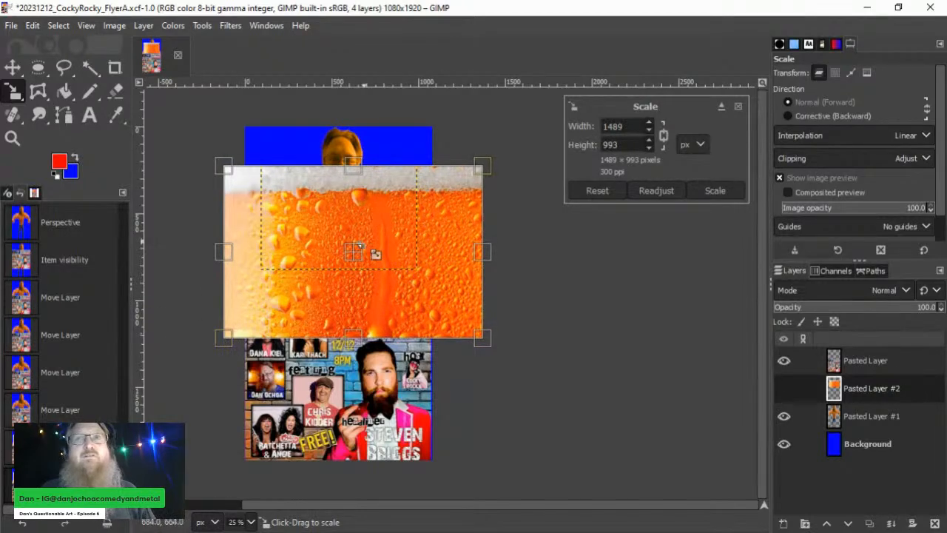
drag(375, 253, 351, 222)
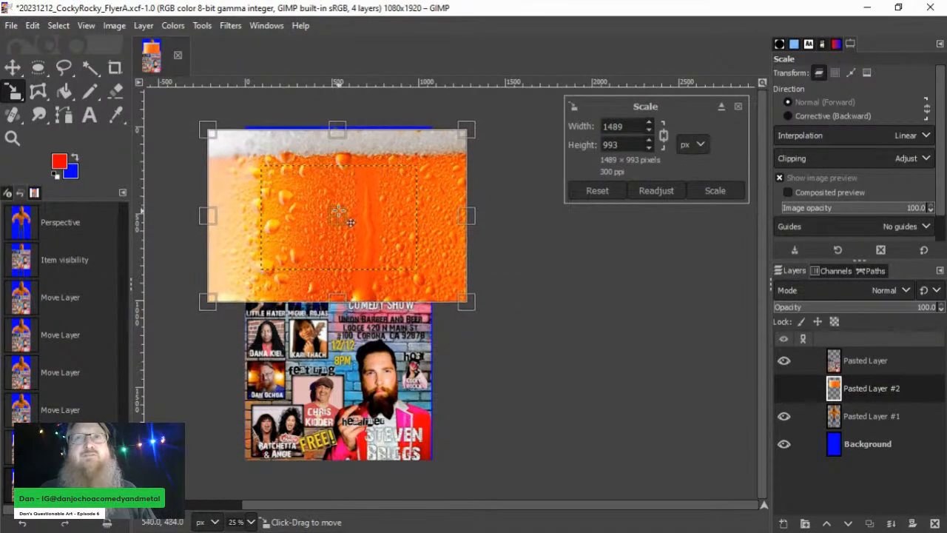
click(714, 190)
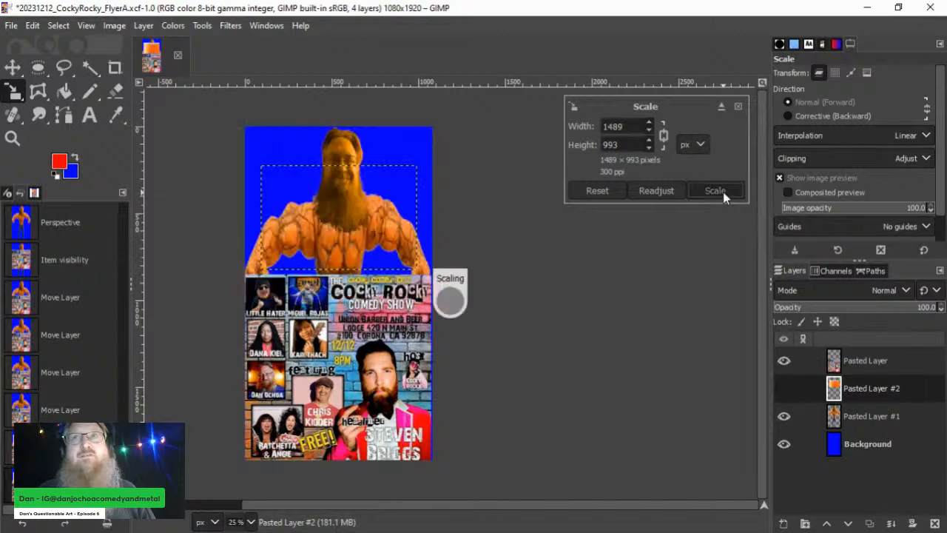
Step: Reorder the beer layer beneath the figure layer and nudge it slightly upward on the canvas
drag(882, 393, 885, 423)
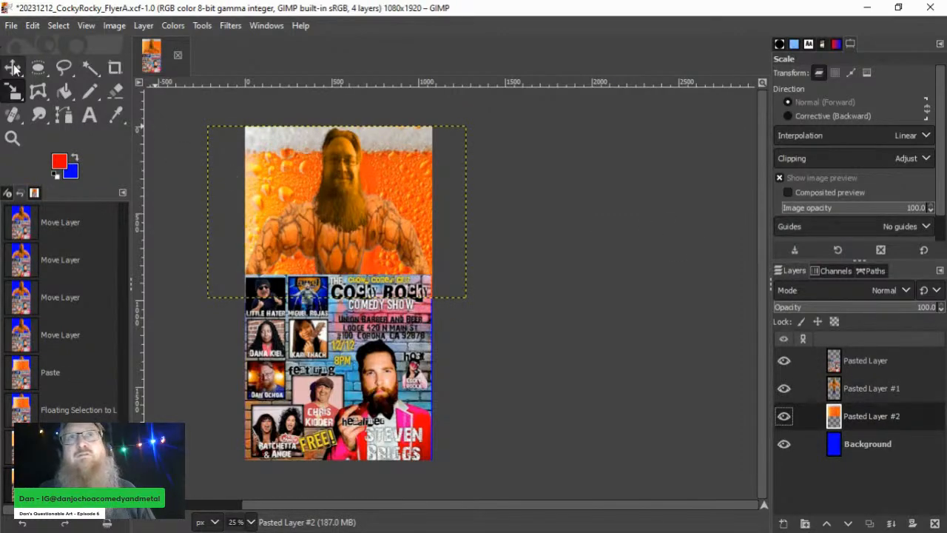
click(13, 67)
drag(282, 190, 282, 185)
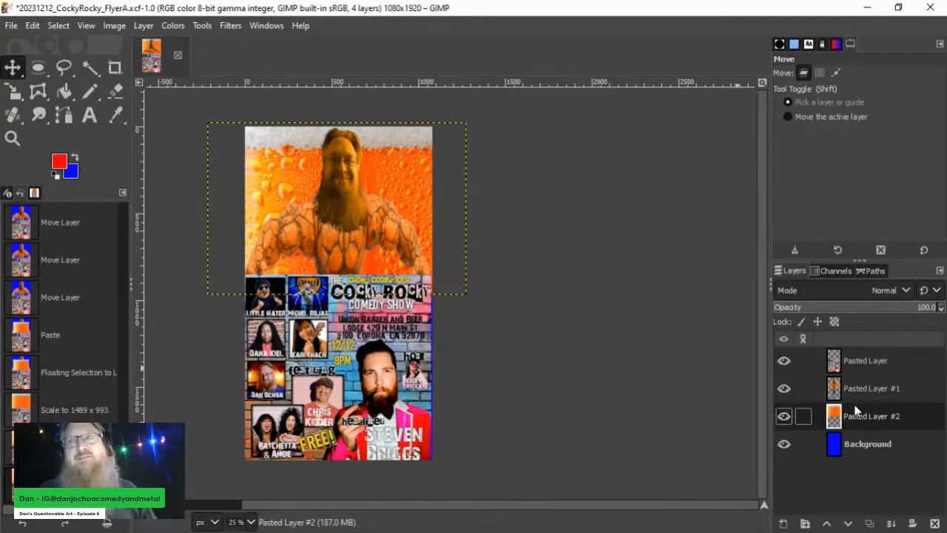
Step: Start a black Drop Shadow on the figure layer and set its X and Y offsets to 0
click(864, 381)
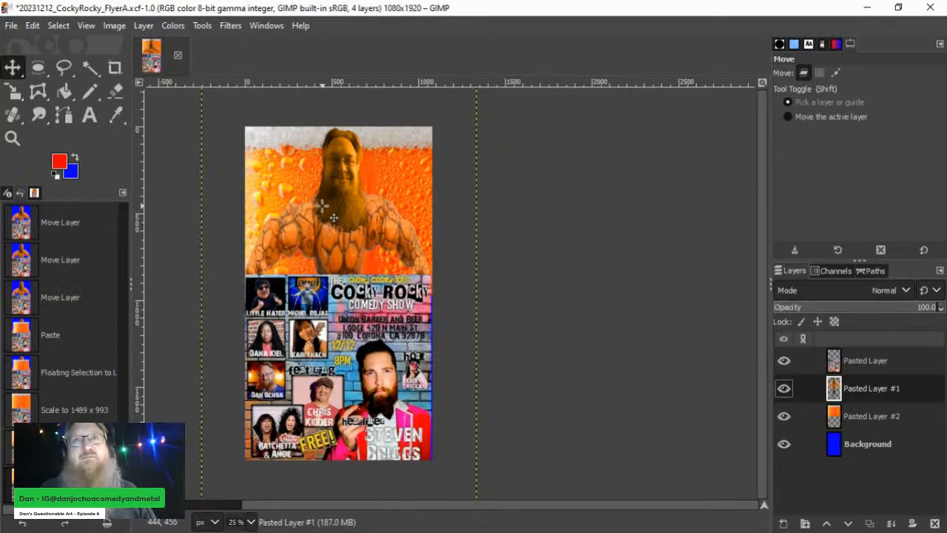
click(231, 27)
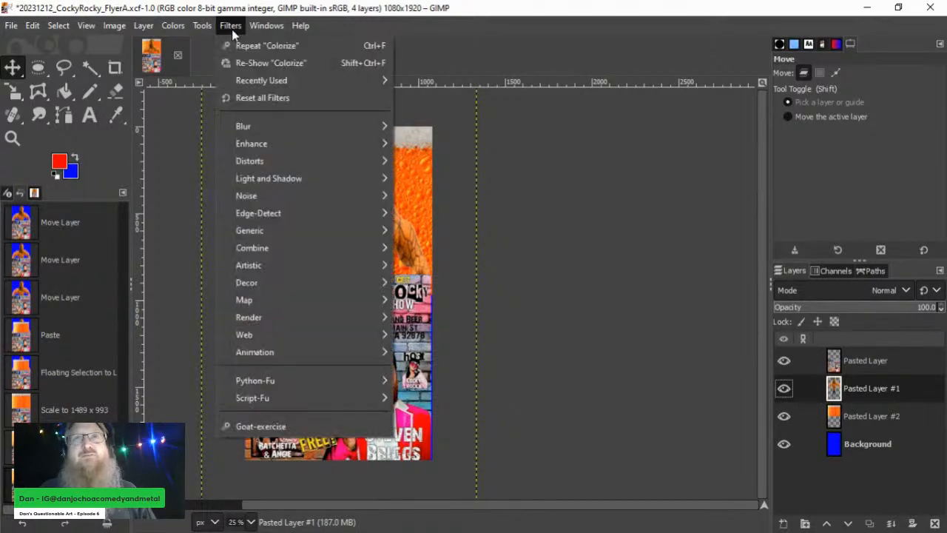
mouse_move(266, 178)
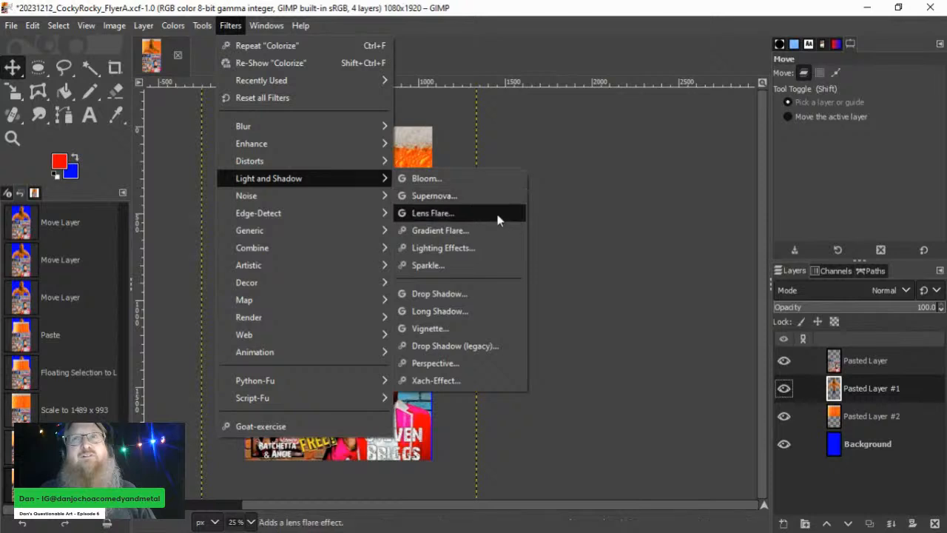
click(440, 294)
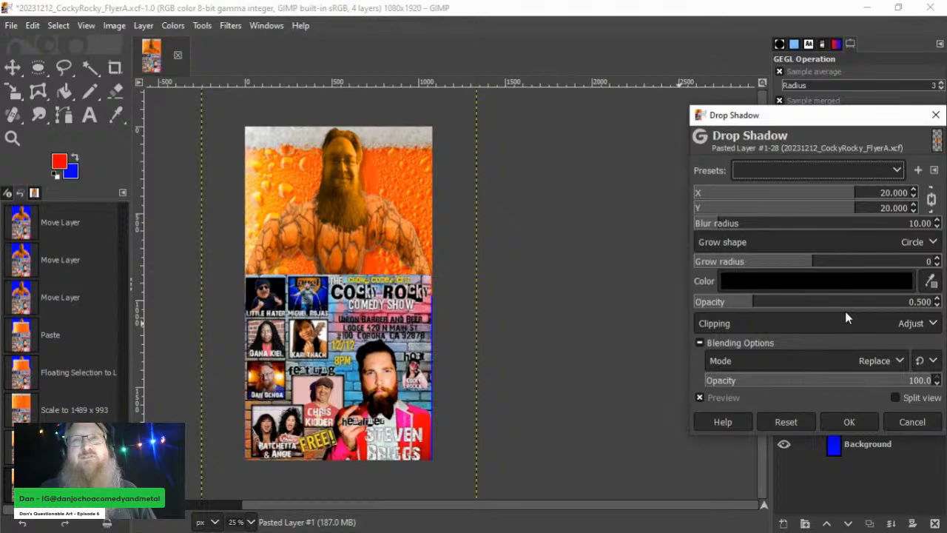
click(812, 286)
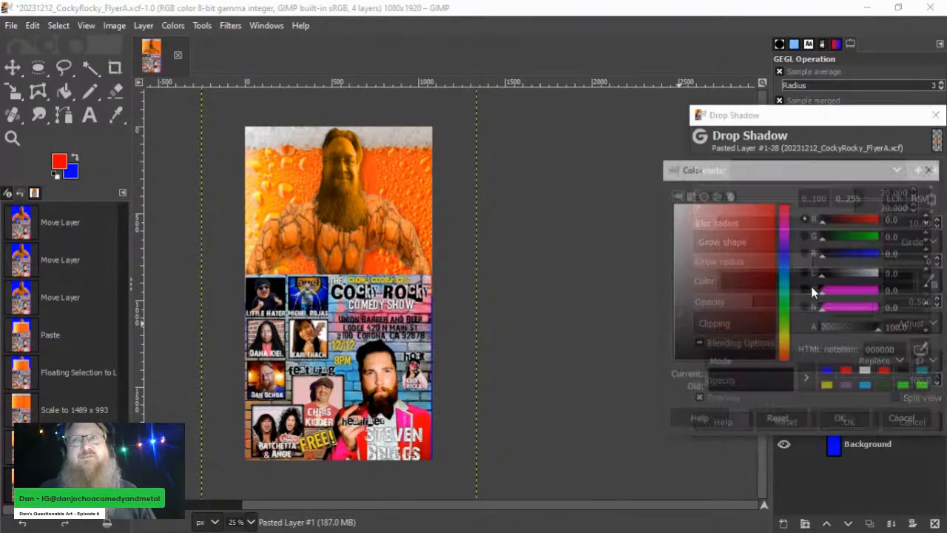
click(862, 421)
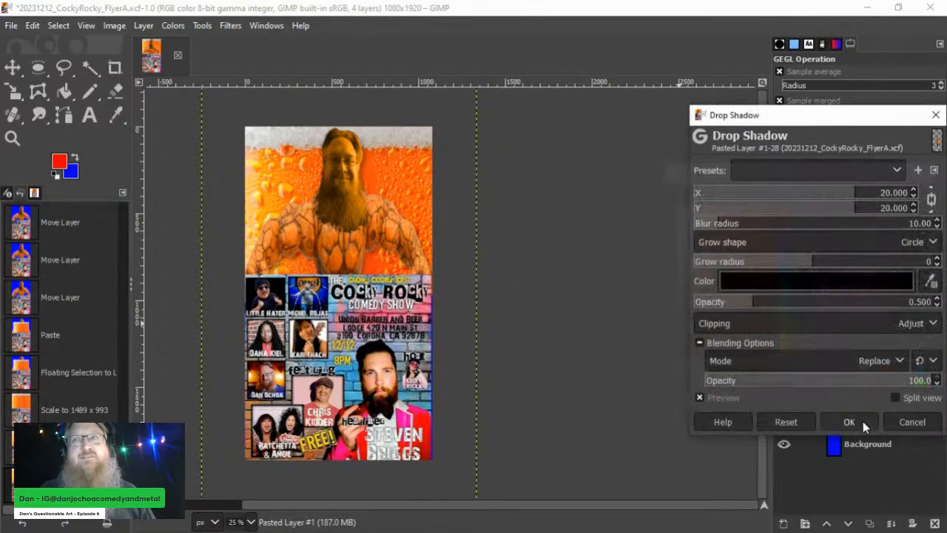
click(868, 209)
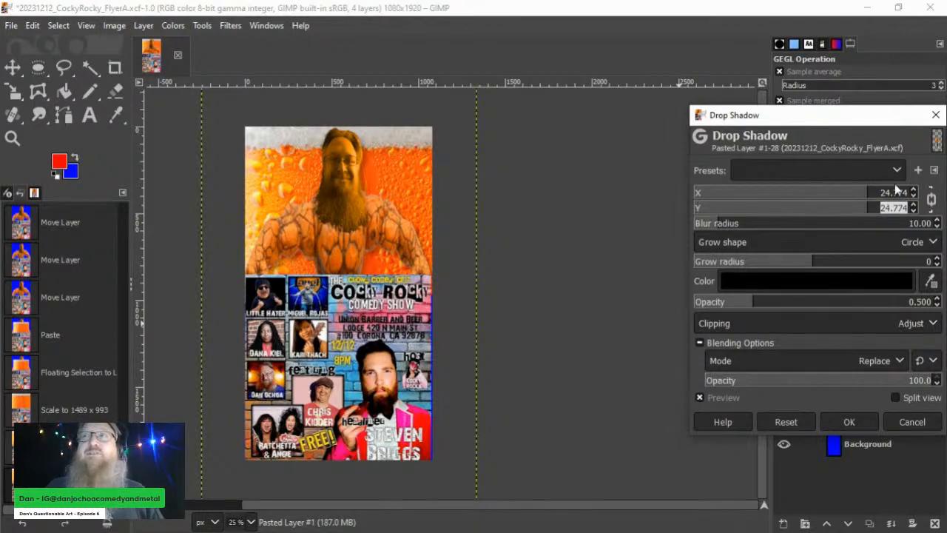
drag(894, 209, 901, 209)
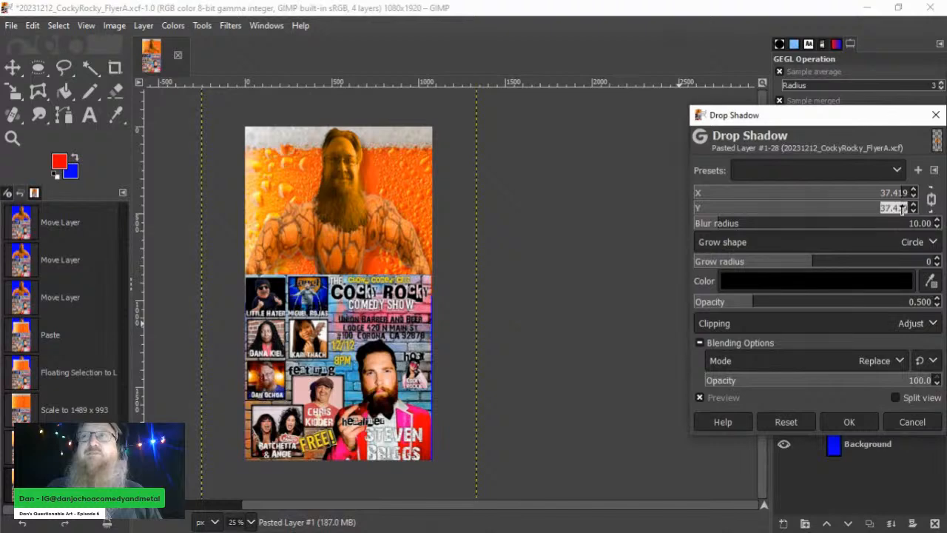
text(0)
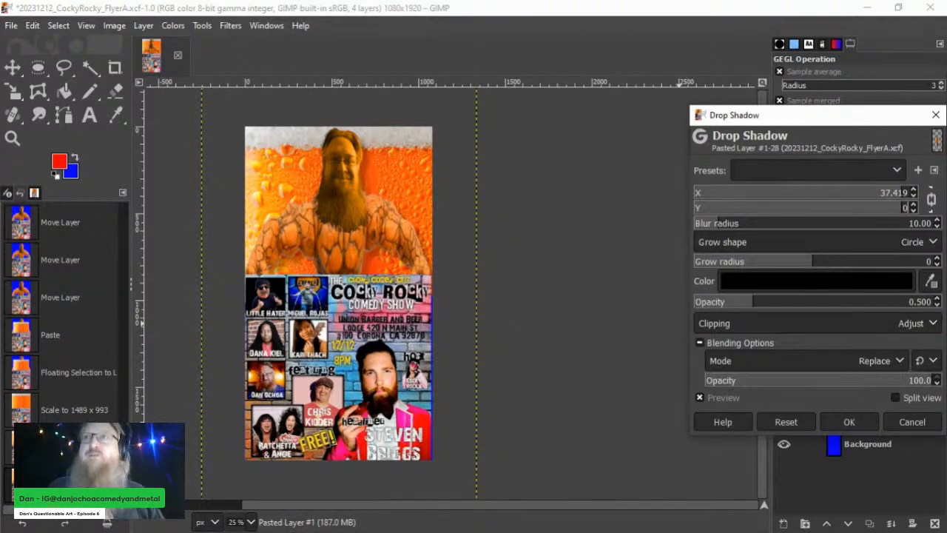
key(Return)
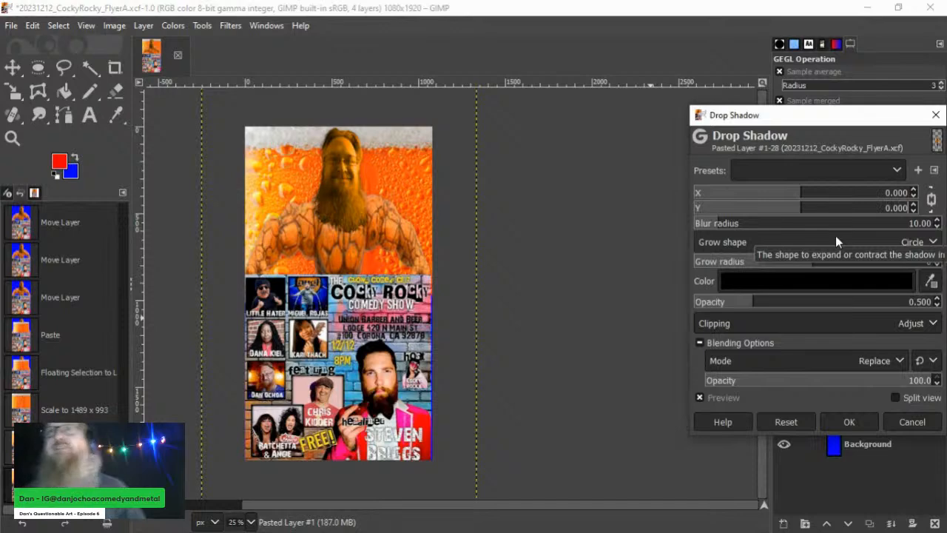
Step: Set the figure shadow's blur radius to 1.06, opacity to 2.000 and grow radius to 15, and apply it as an outline
drag(710, 223, 696, 221)
drag(781, 301, 944, 300)
drag(831, 266, 851, 261)
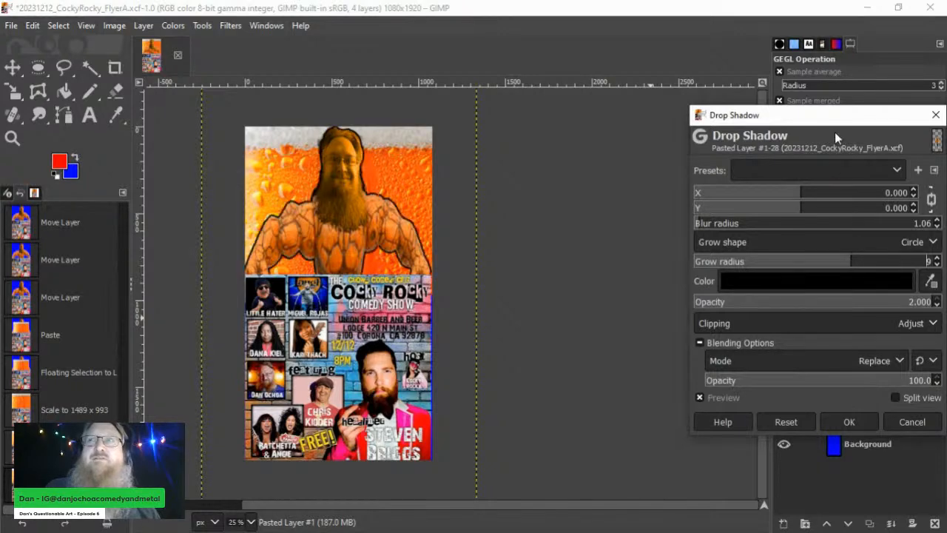
click(867, 264)
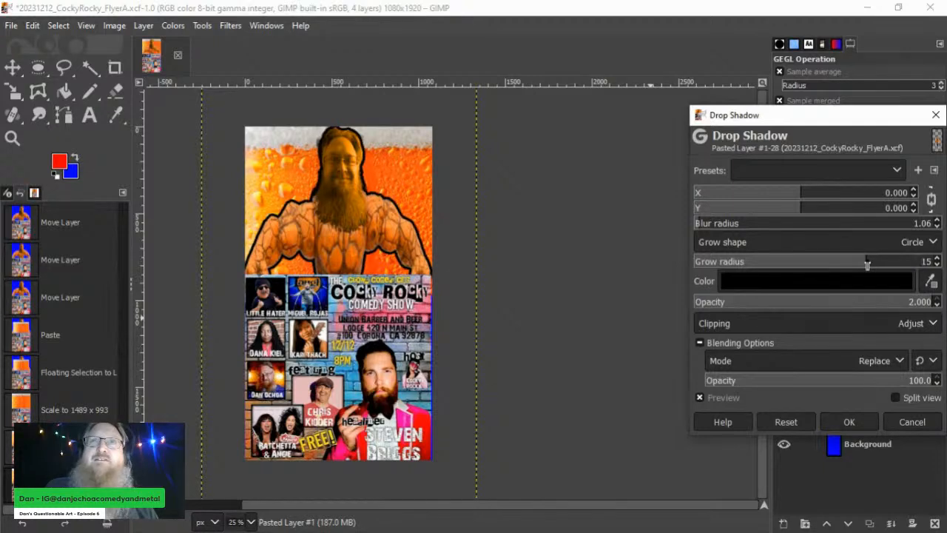
click(848, 422)
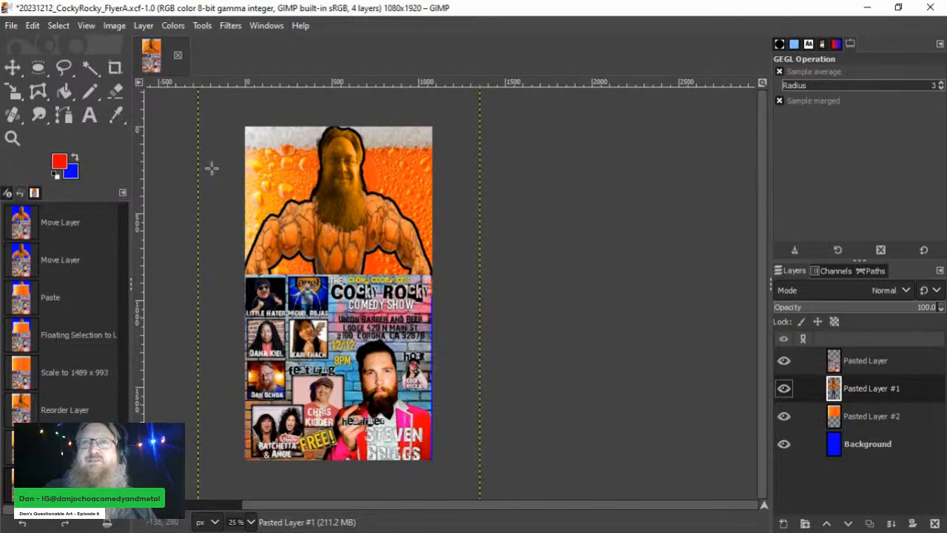
Step: Start the Cartoon filter on the figure layer and set its percent black to 0.378
click(234, 27)
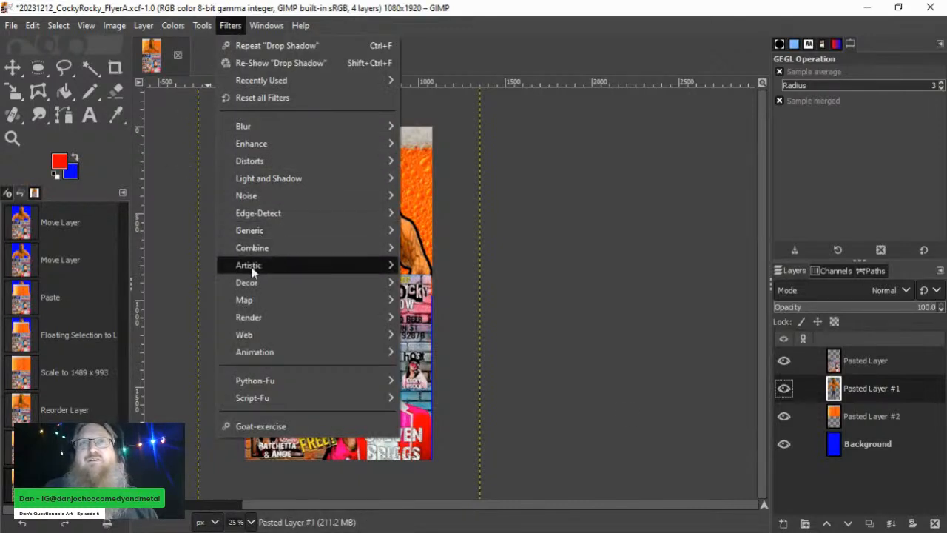
mouse_move(252, 272)
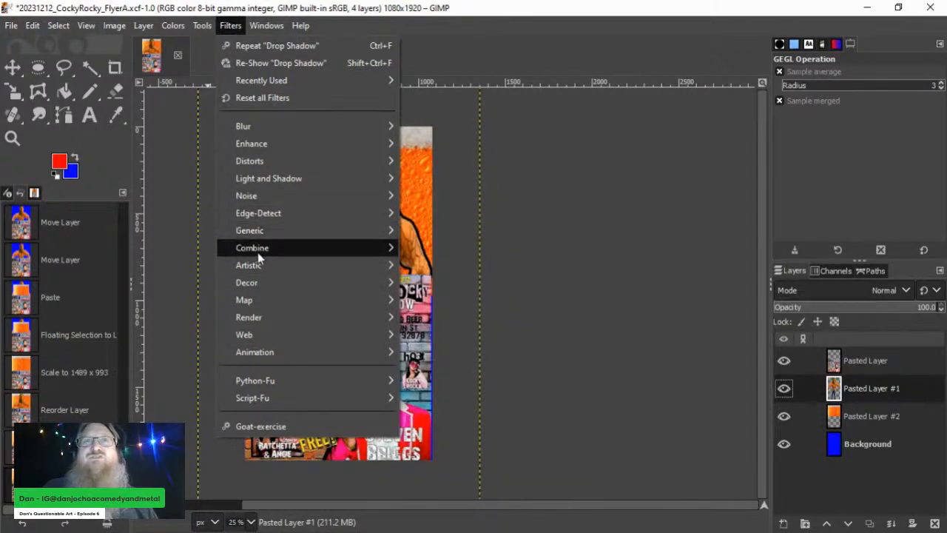
mouse_move(259, 236)
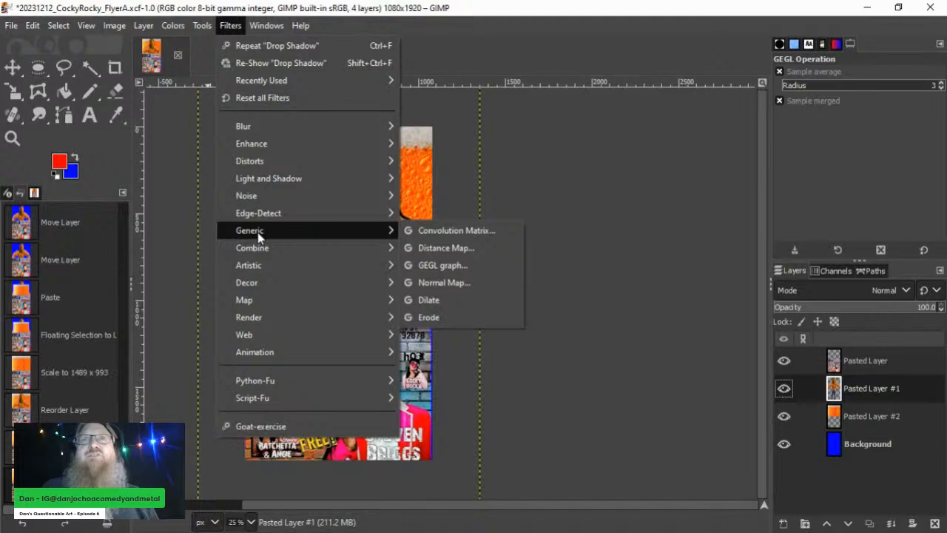
mouse_move(268, 267)
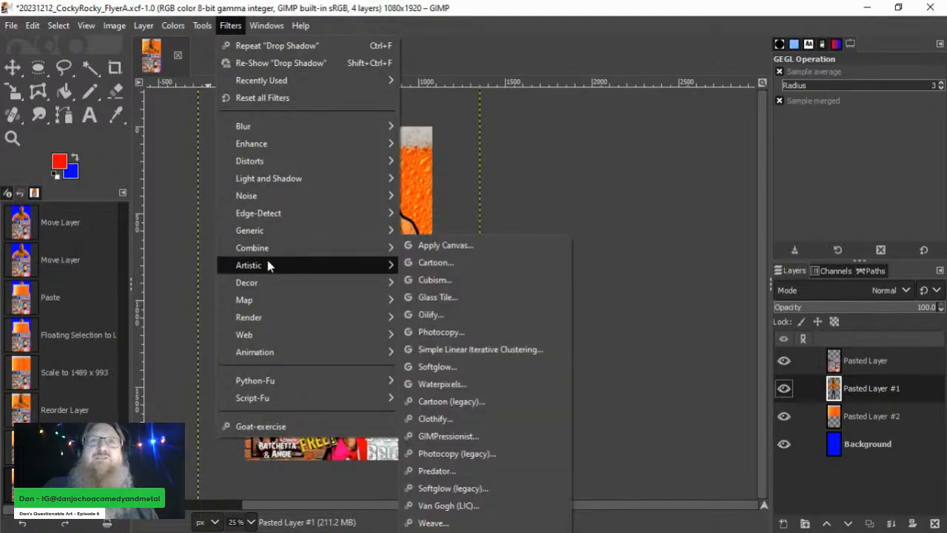
click(463, 264)
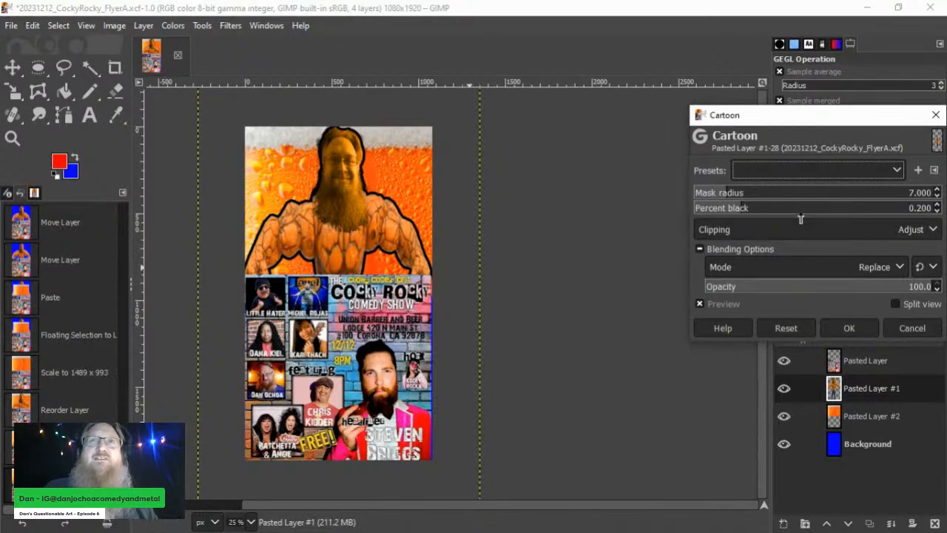
click(809, 208)
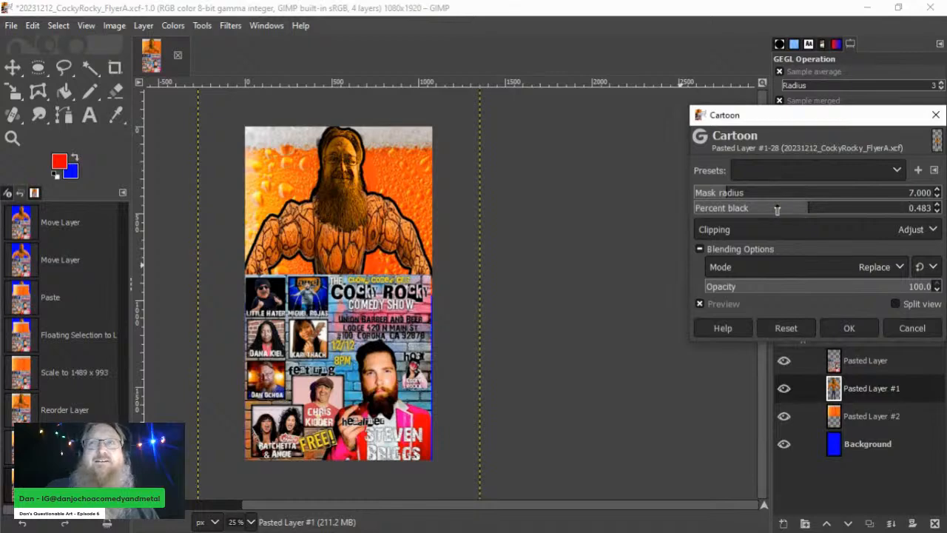
click(777, 209)
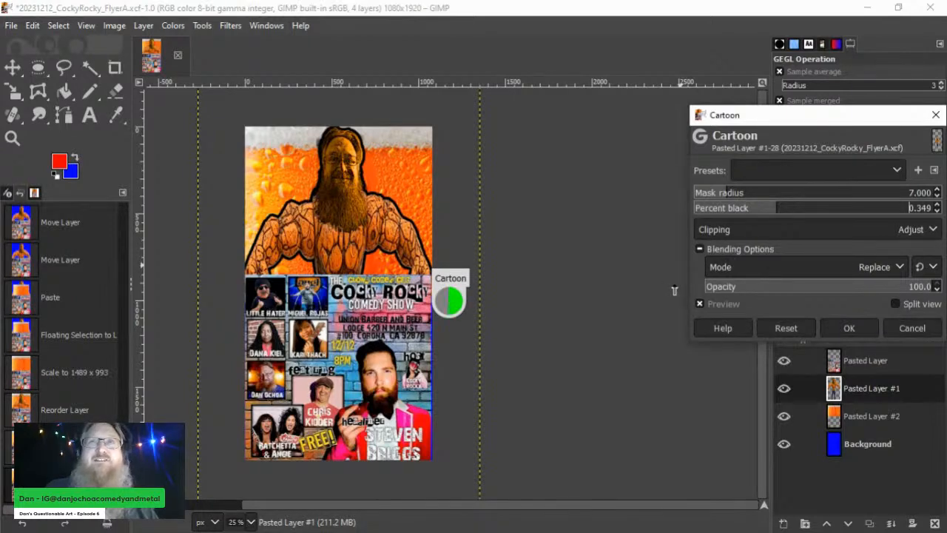
click(783, 208)
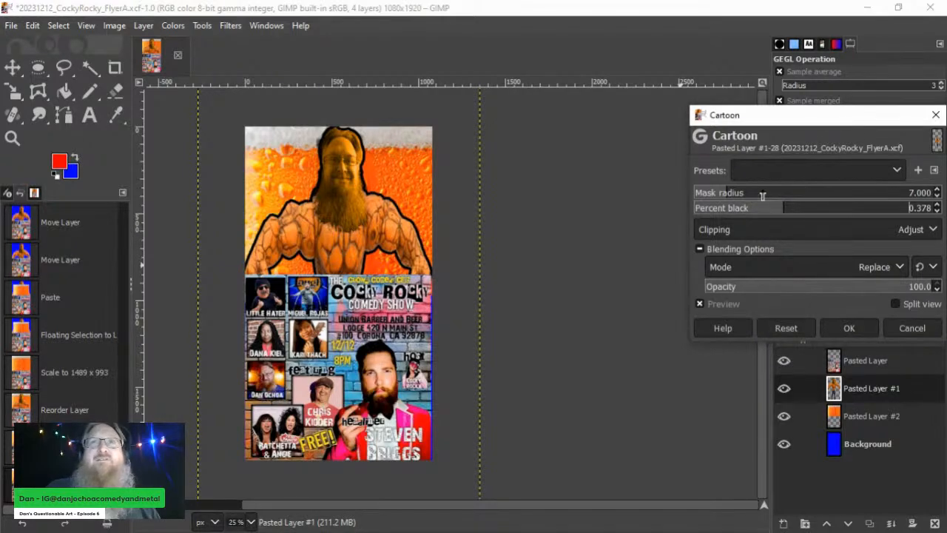
Step: Raise the Cartoon filter's mask radius to 43.023 and apply the filter to the figure
click(753, 193)
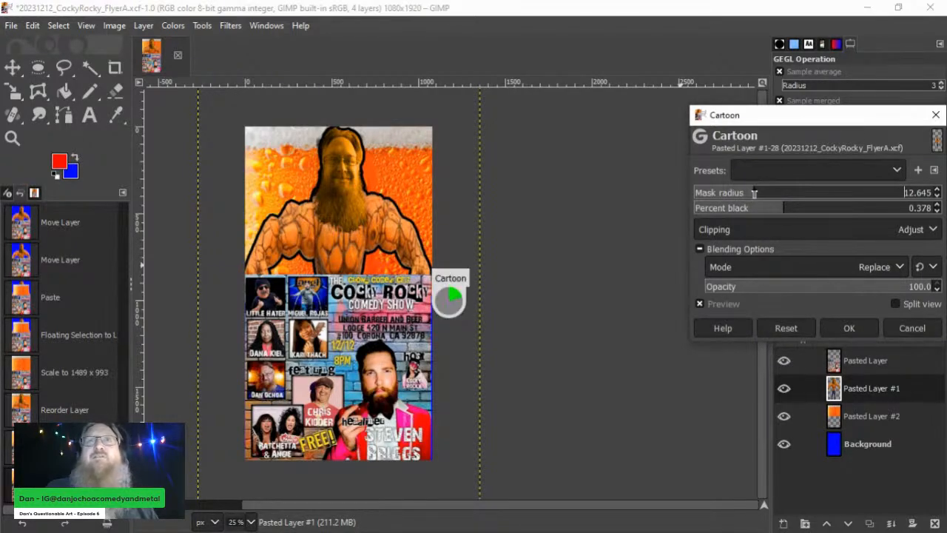
click(801, 193)
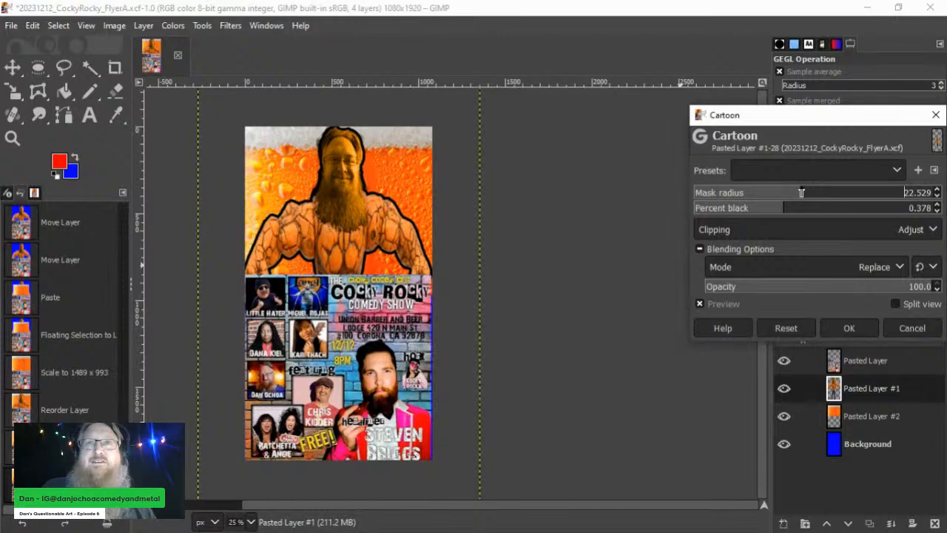
click(899, 192)
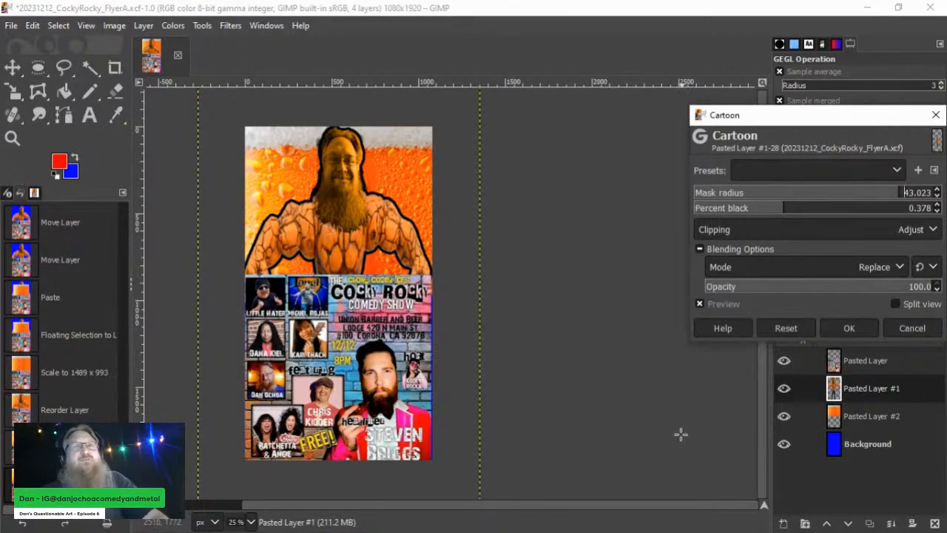
click(851, 329)
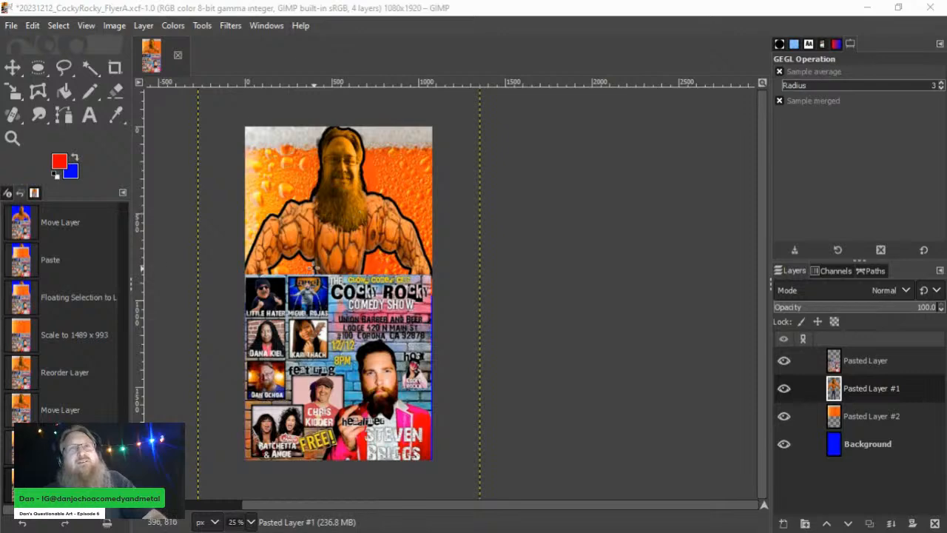
Step: Start a Drop Shadow on the beer layer and set the shadow color to light blue 01b9f1
click(858, 420)
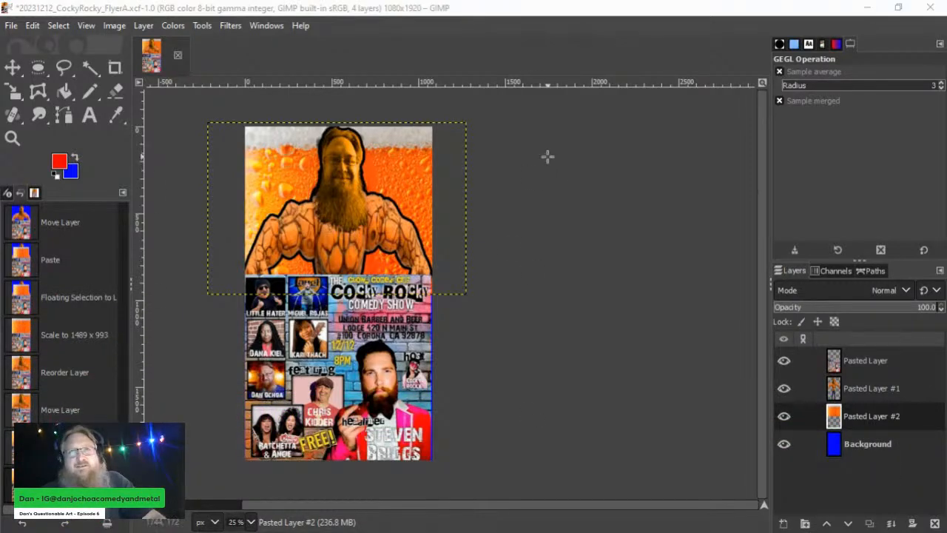
click(231, 25)
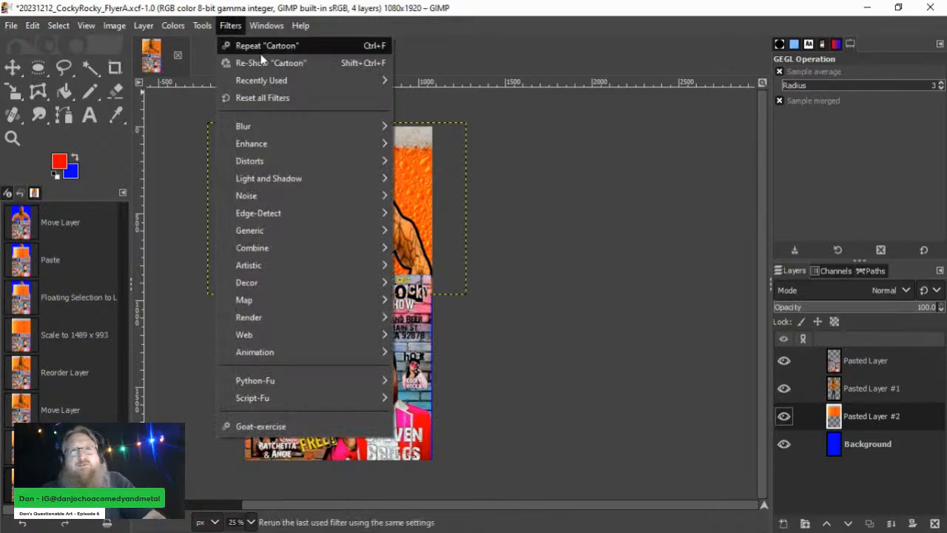
mouse_move(284, 83)
click(444, 97)
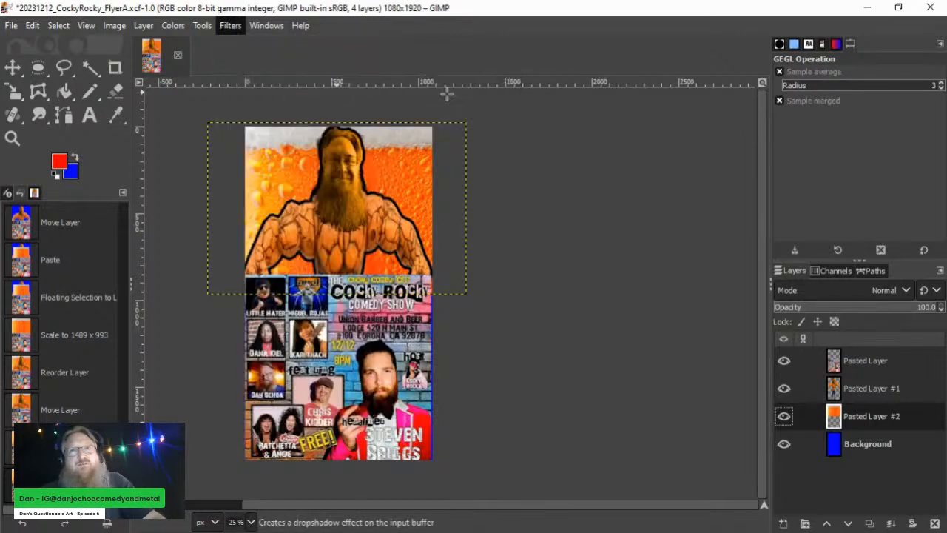
click(862, 280)
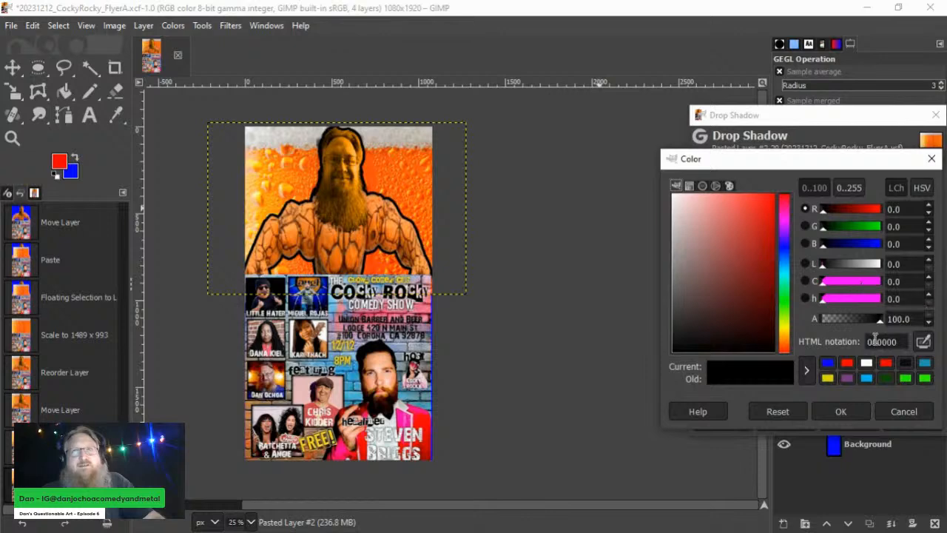
click(866, 377)
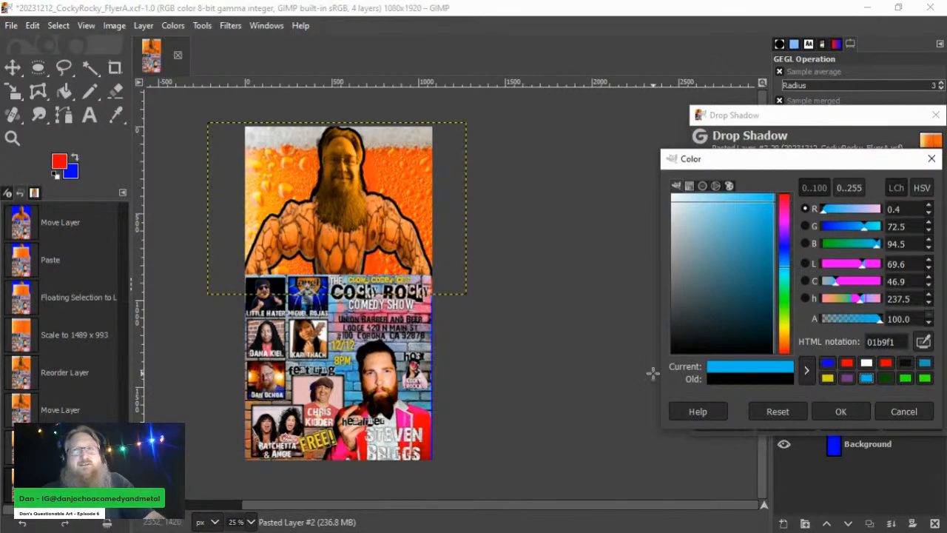
click(841, 411)
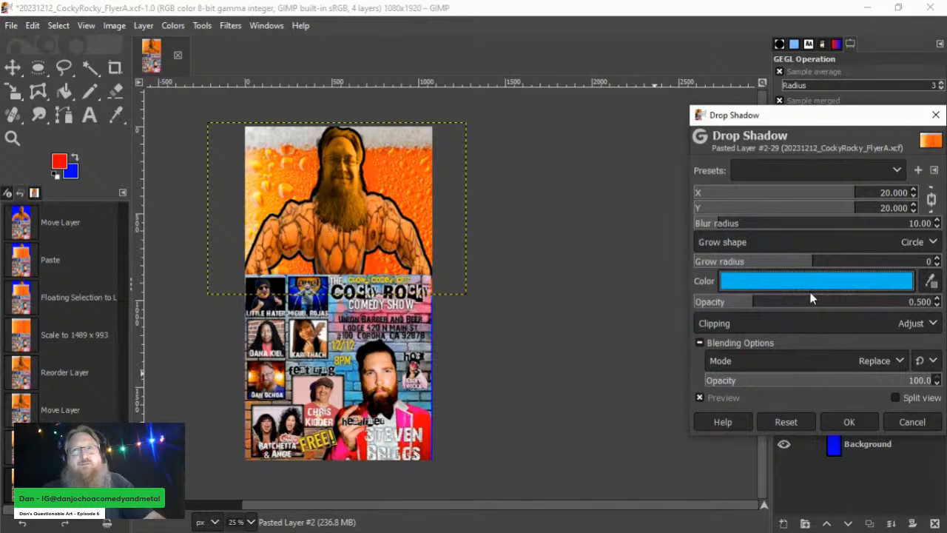
Step: Set the beer layer shadow's X and Y offsets to 0
click(914, 205)
double_click(901, 209)
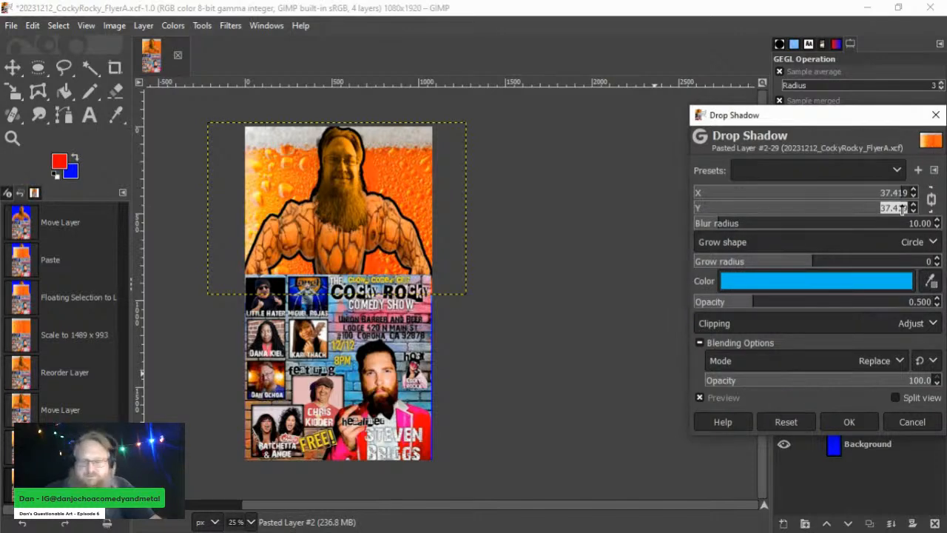
text(0)
key(Return)
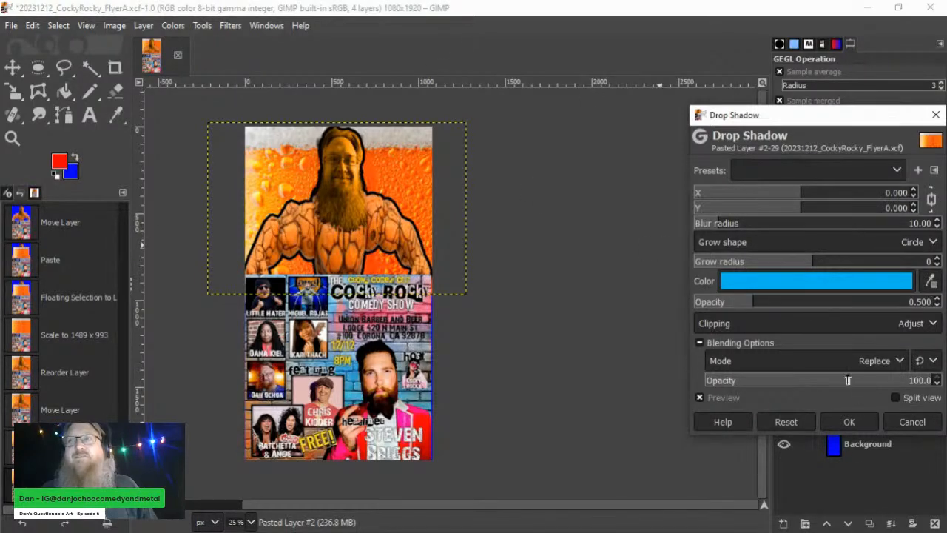
click(868, 260)
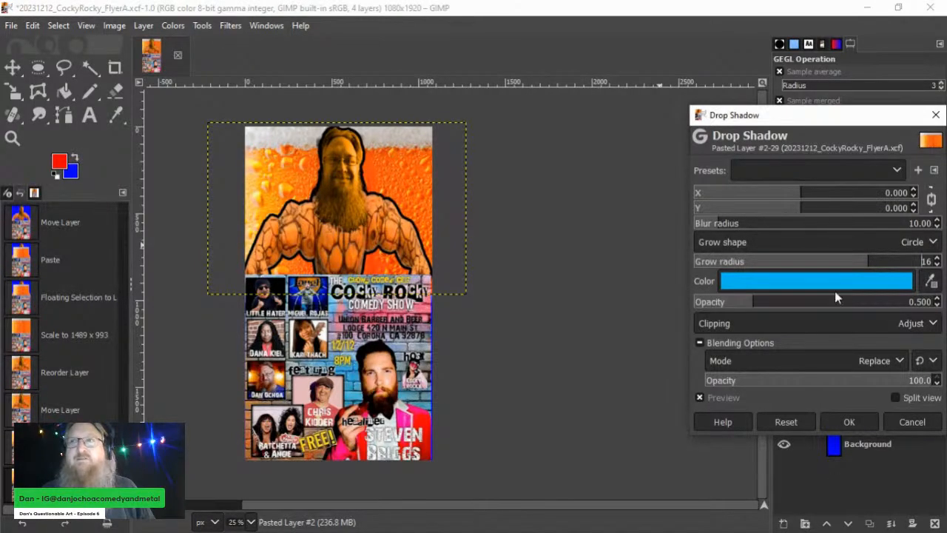
drag(797, 116, 648, 132)
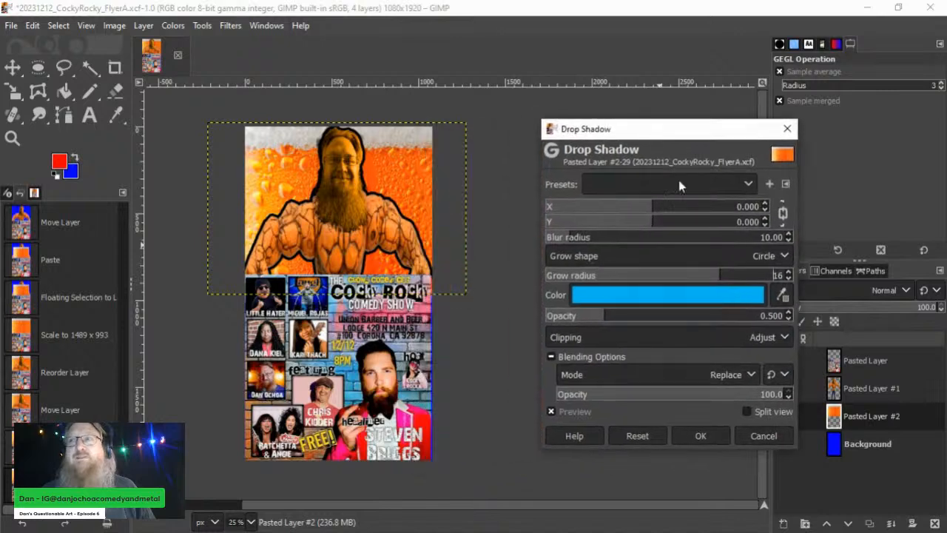
click(762, 436)
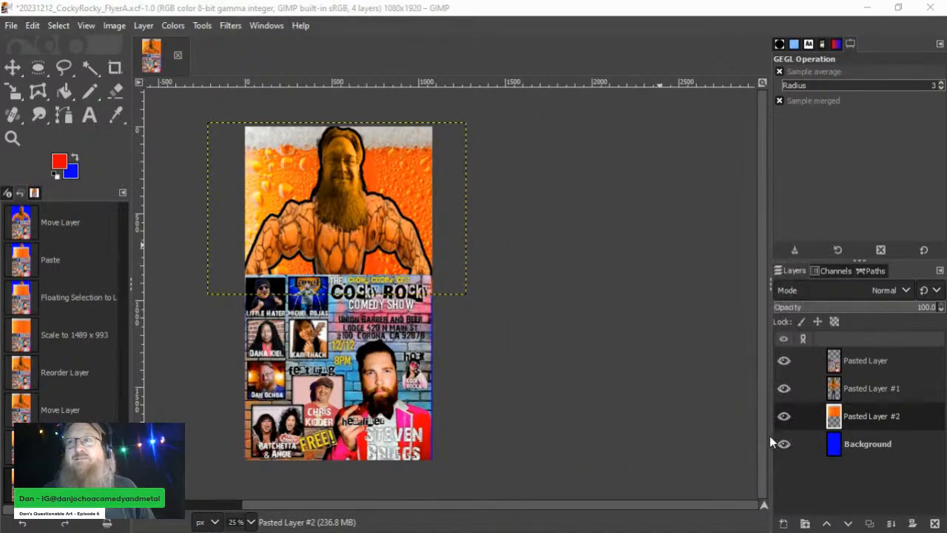
Step: Start a Drop Shadow on the figure layer, Pasted Layer #1, and set the shadow color to light blue 01b9f1
click(855, 397)
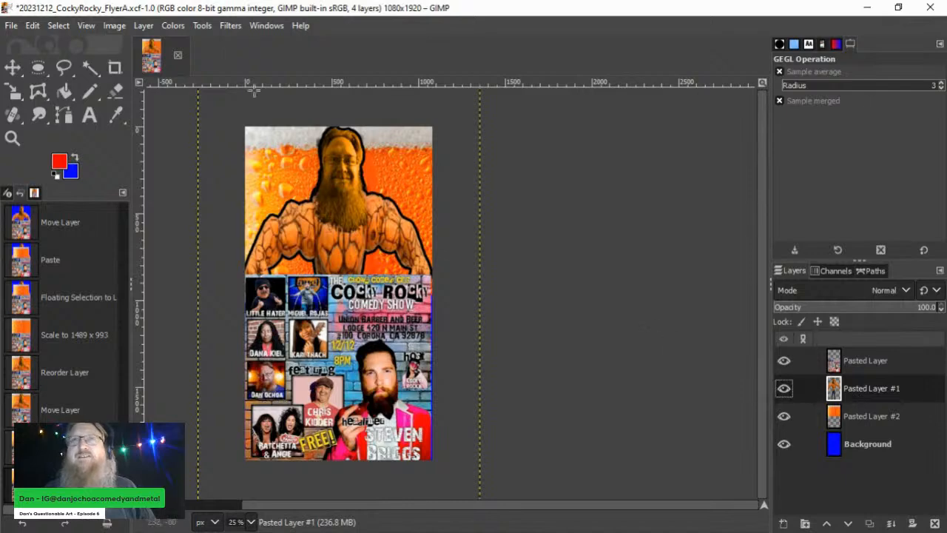
click(221, 26)
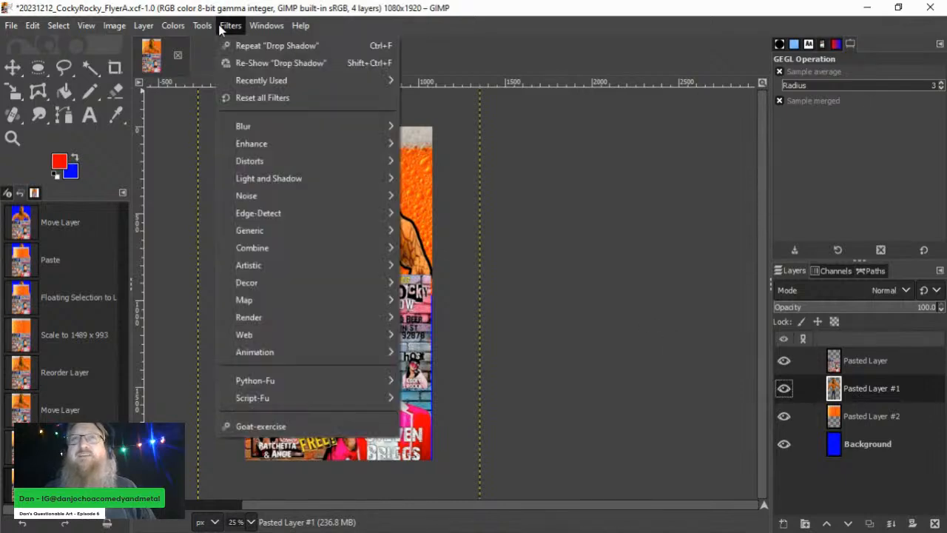
click(266, 63)
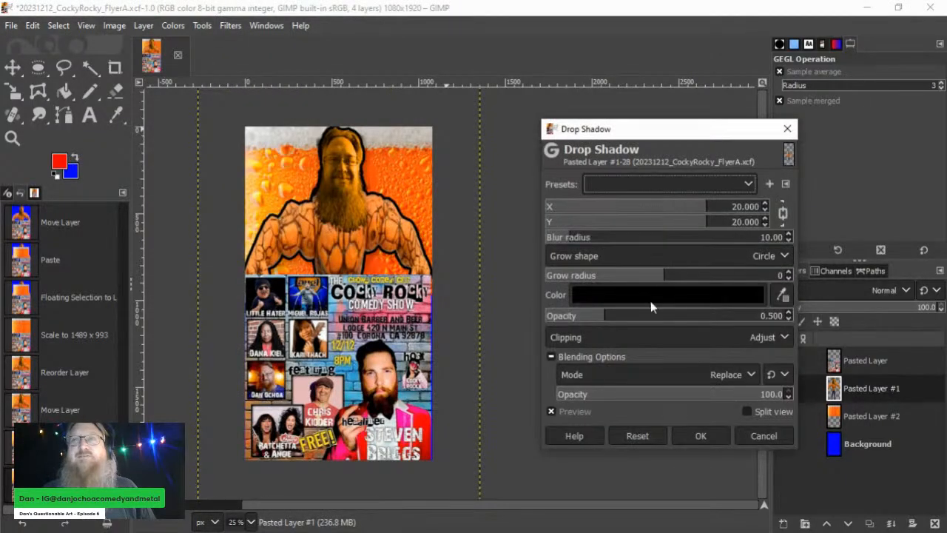
click(650, 301)
click(723, 402)
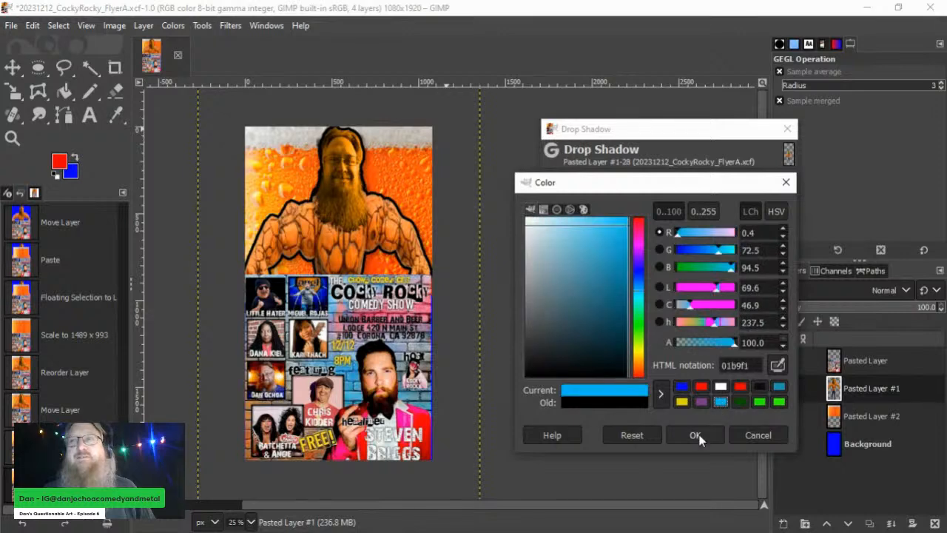
click(696, 436)
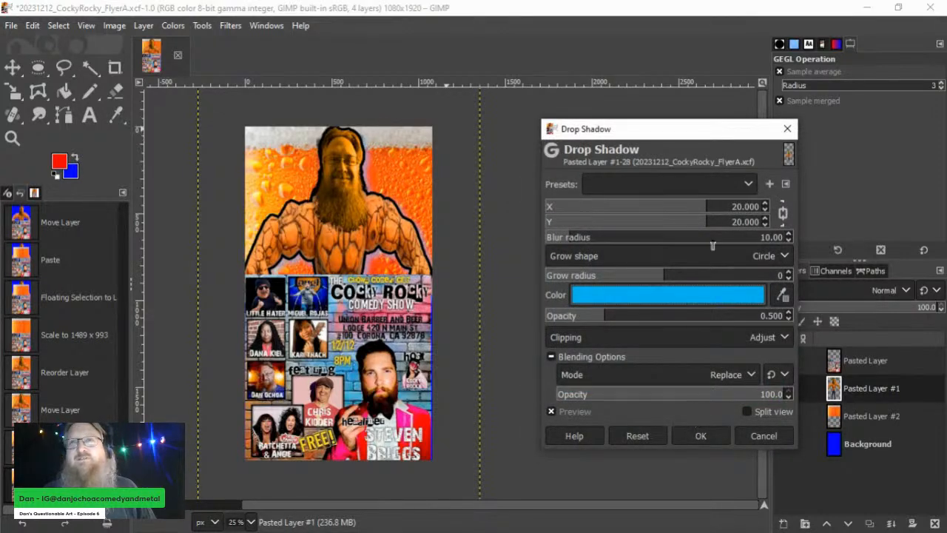
Step: Set the figure shadow's X and Y offsets to 0 and its blur radius to 47.02
double_click(739, 221)
text(0)
key(Return)
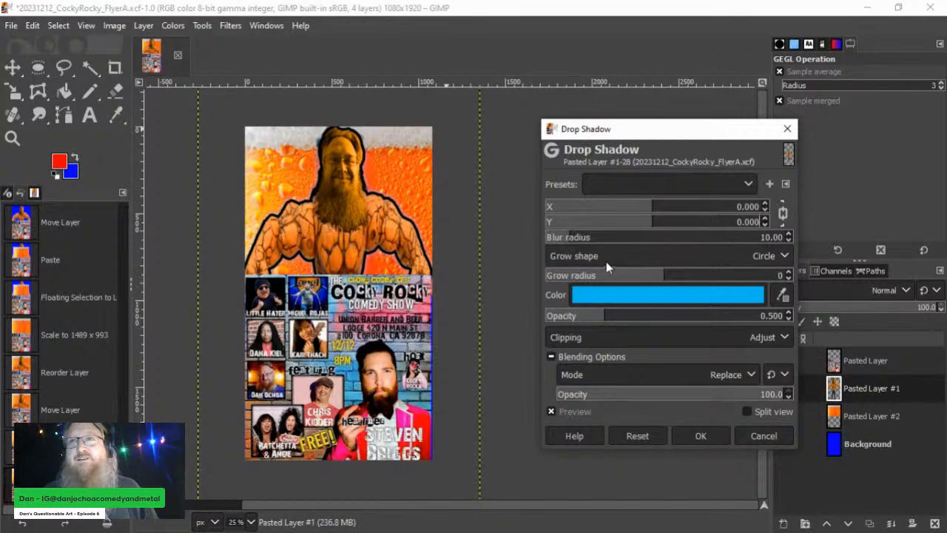
click(614, 239)
drag(614, 242, 614, 242)
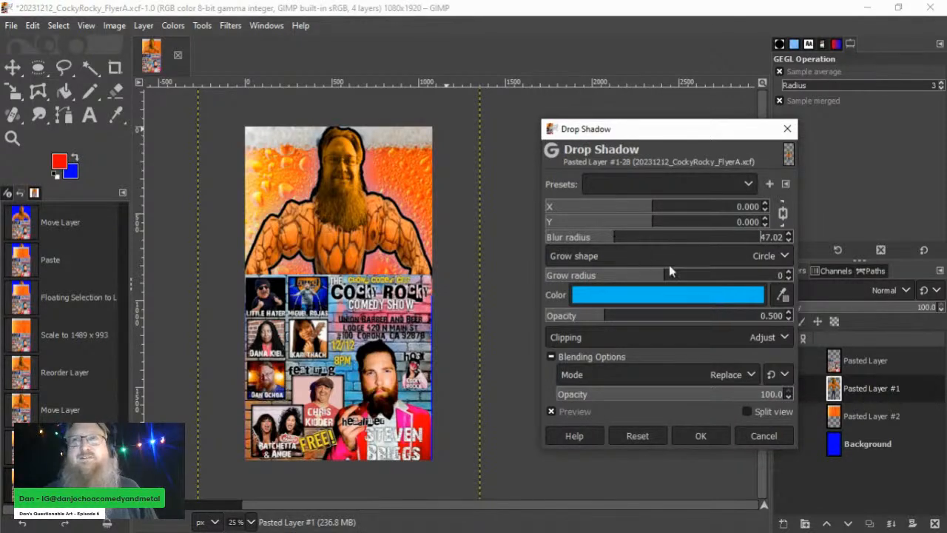
Step: Set the figure shadow's opacity to 1.523 and grow radius to 15, and apply the Drop Shadow
click(677, 316)
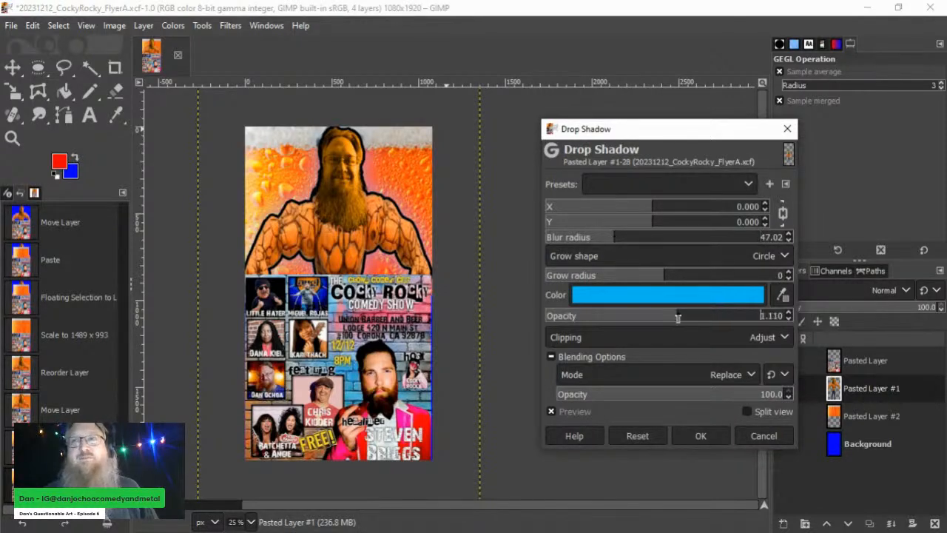
click(718, 320)
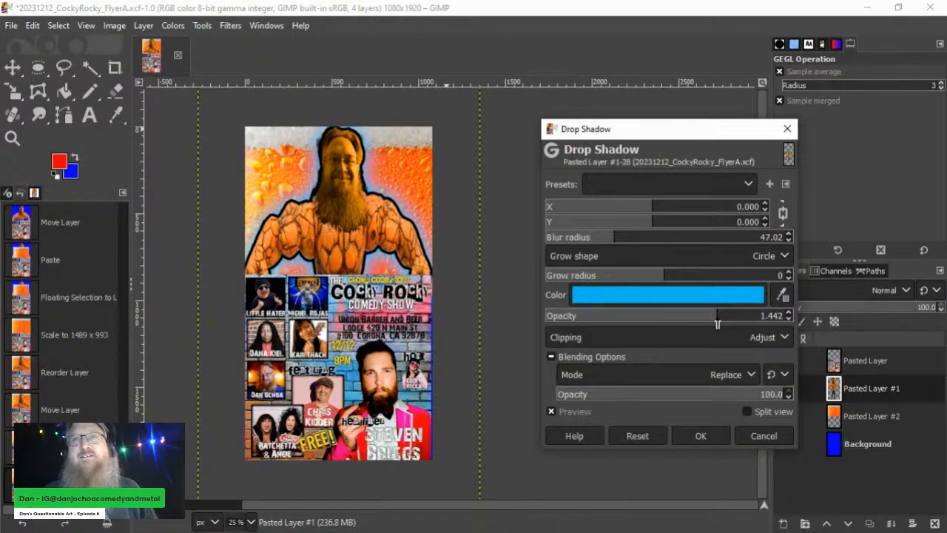
click(727, 326)
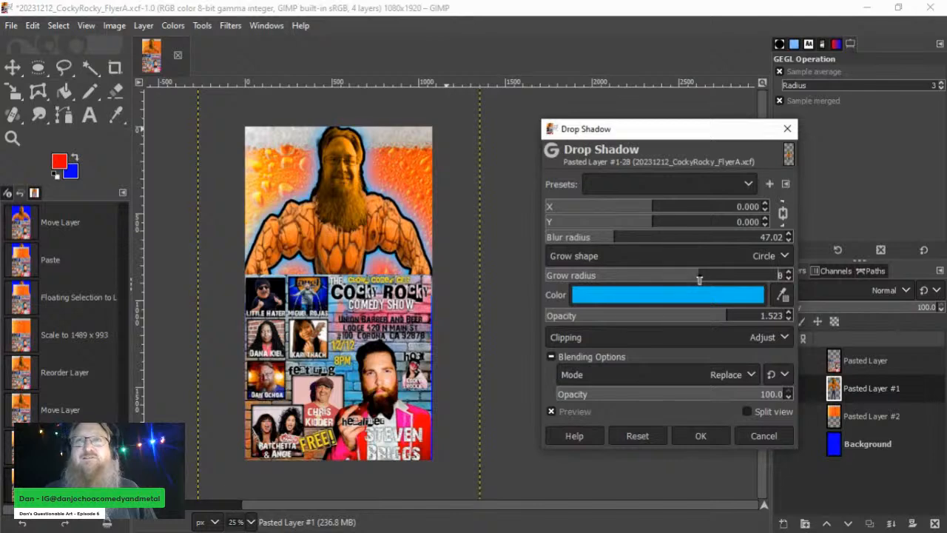
click(743, 275)
click(743, 275)
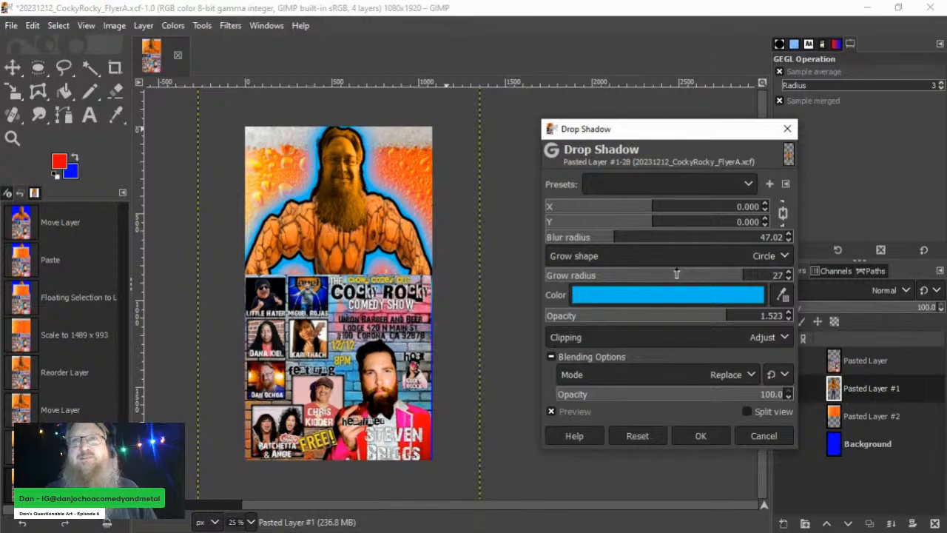
click(717, 275)
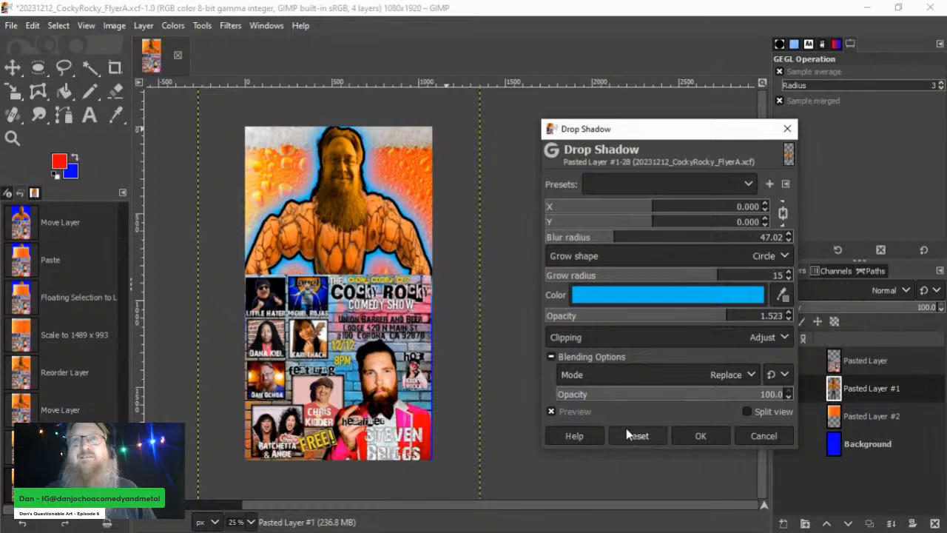
click(694, 436)
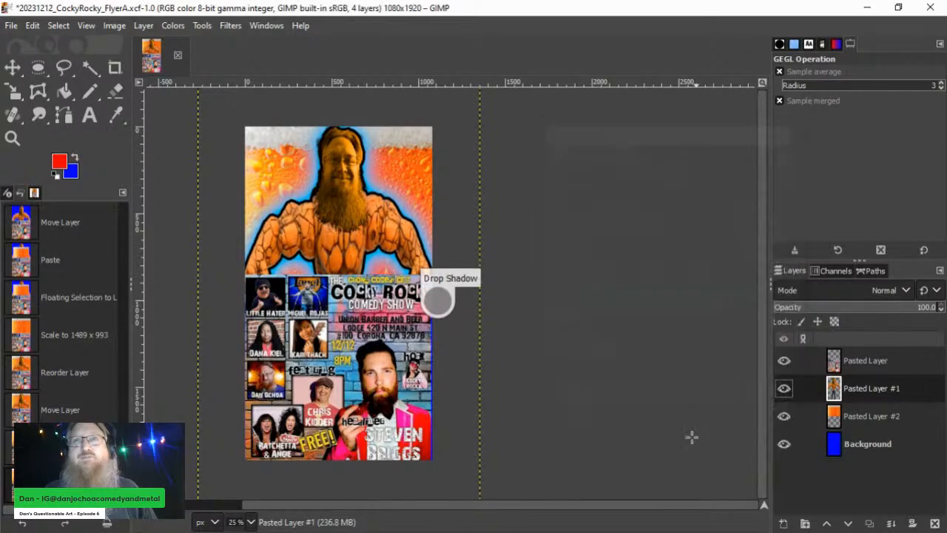
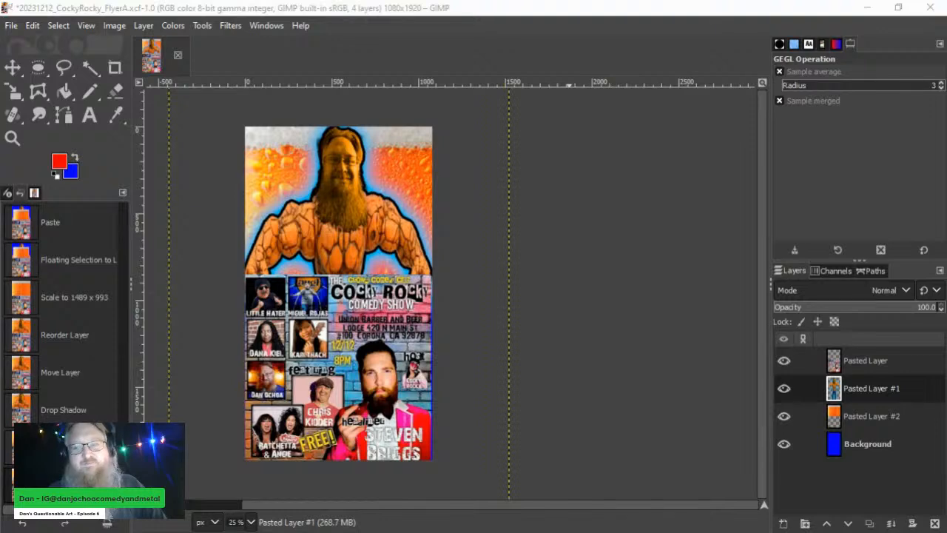
Step: Paste the copied "Stupid Sexy Flanders" tank top image over the figure and convert the floating selection to a new layer
click(12, 67)
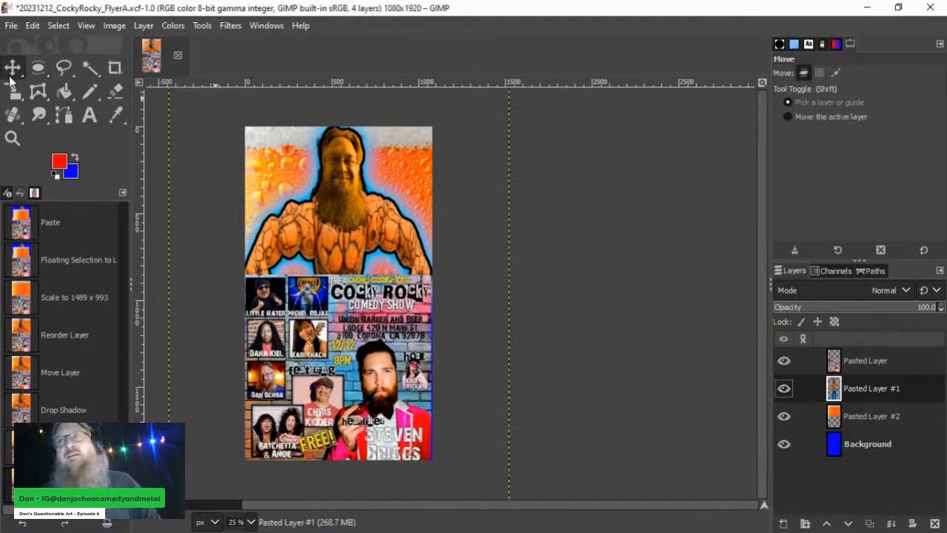
click(344, 245)
key(ctrl+v)
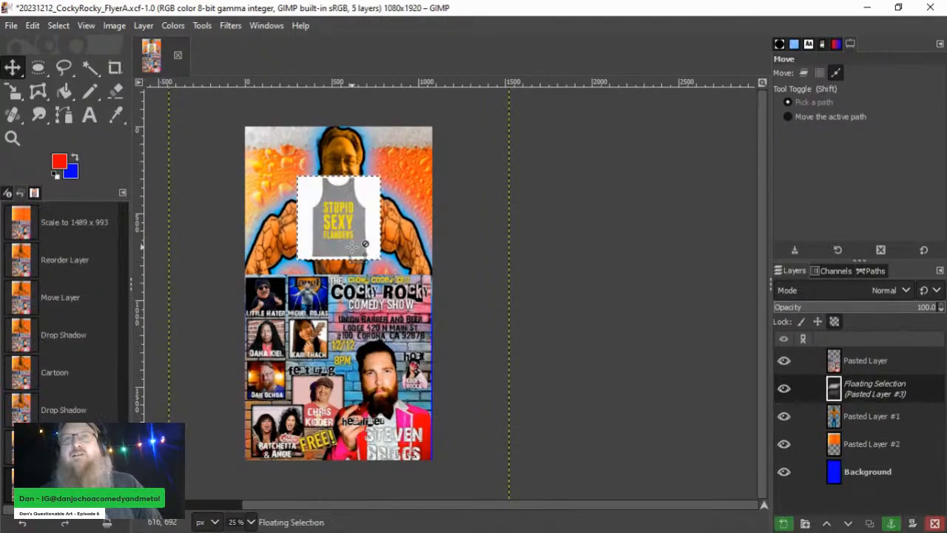
right_click(880, 393)
click(788, 108)
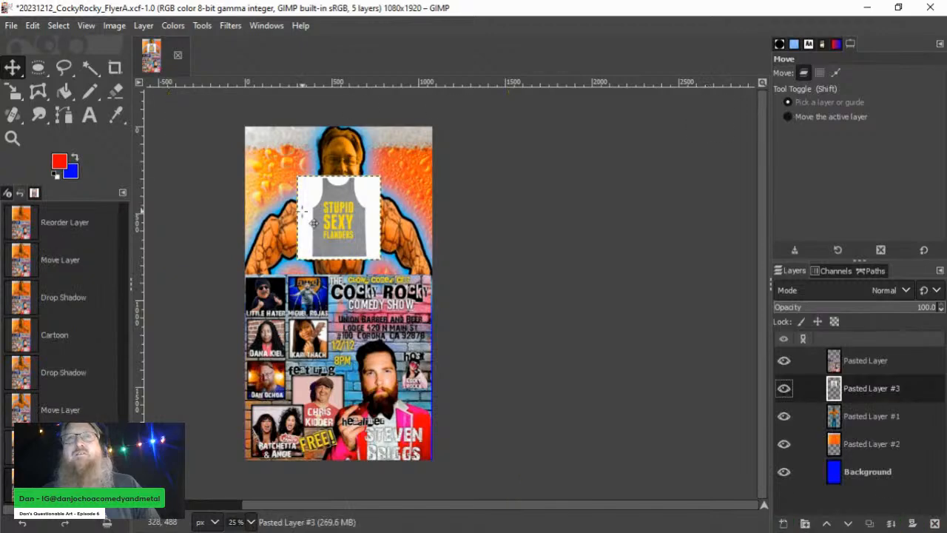
Step: Select the white background around the tank top with Fuzzy Select and delete it
ctrl+scroll(302, 211, up, 2)
click(90, 69)
drag(318, 187, 318, 187)
key(Delete)
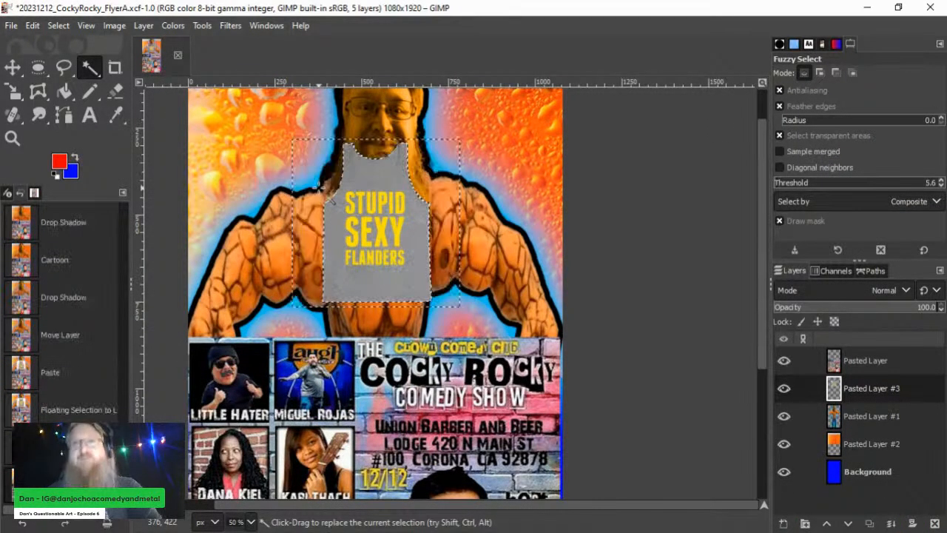
Step: Clear the remaining selection around the tank top
click(38, 67)
drag(293, 141, 460, 303)
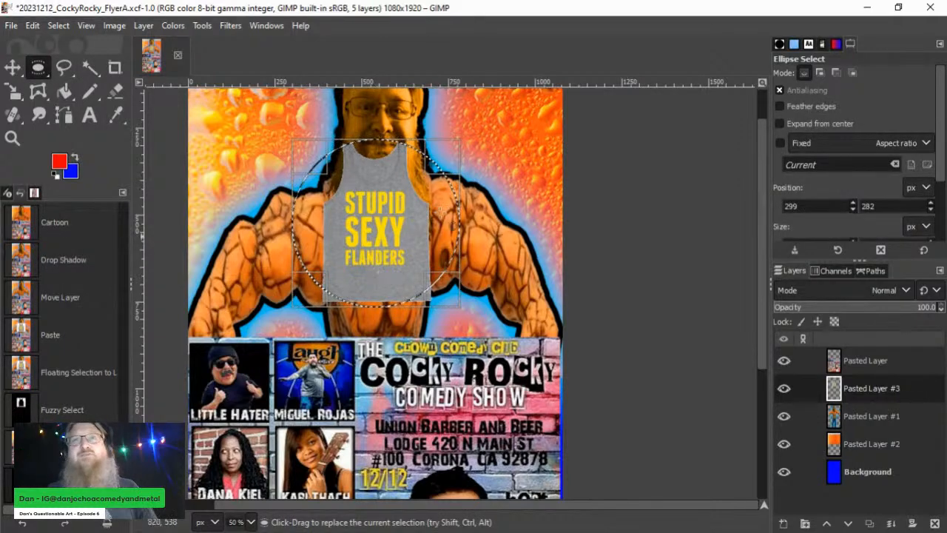
click(13, 68)
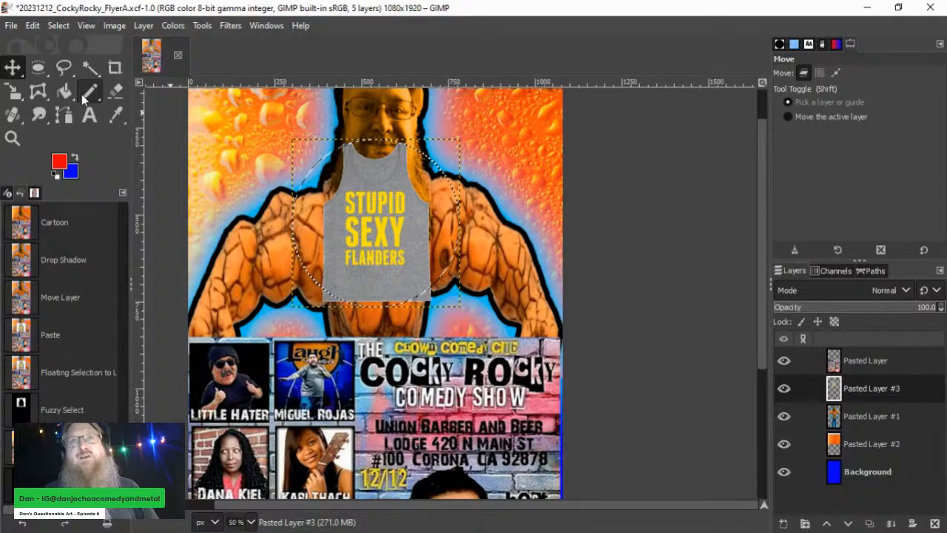
click(38, 67)
key(Delete)
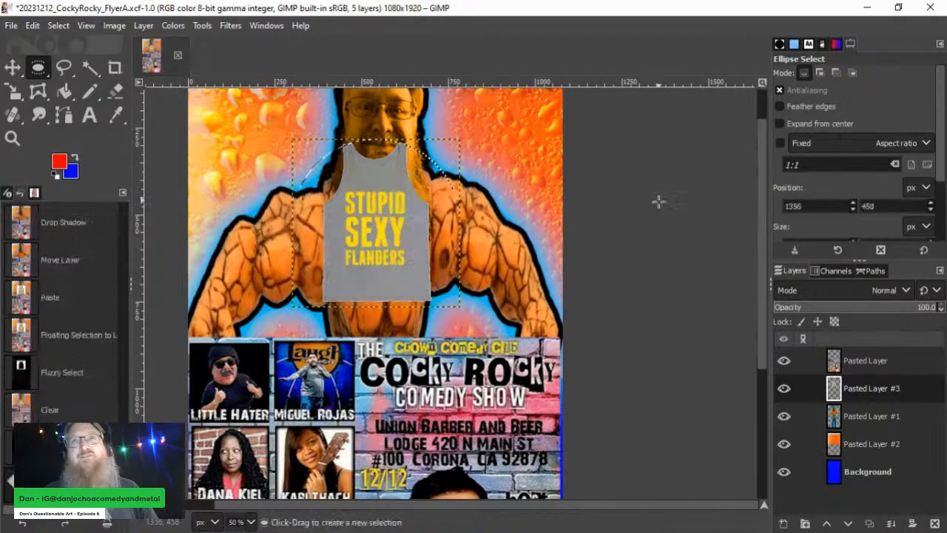
Step: Move the tank top layer down onto the torso so its neckline sits below the figure's beard
scroll(340, 318, up, 1)
scroll(340, 314, up, 4)
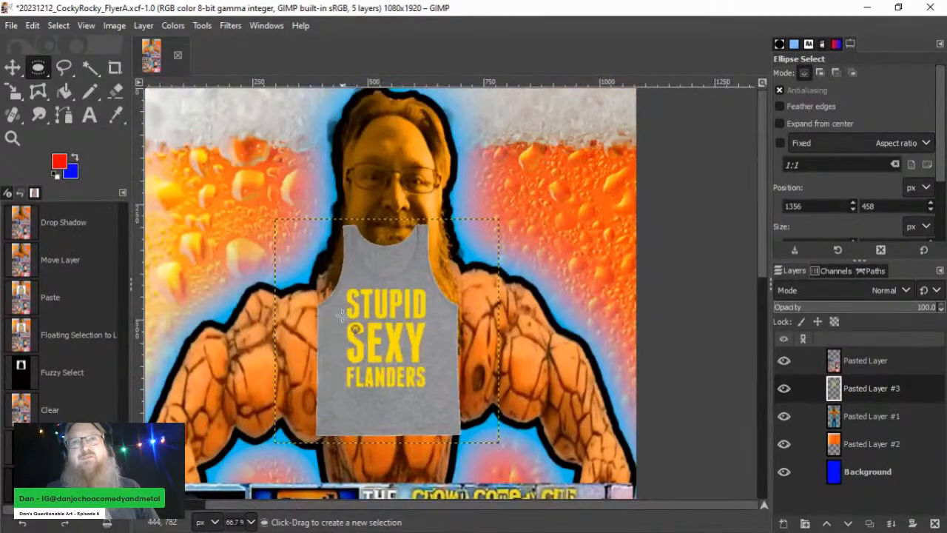
scroll(340, 314, down, 3)
click(12, 68)
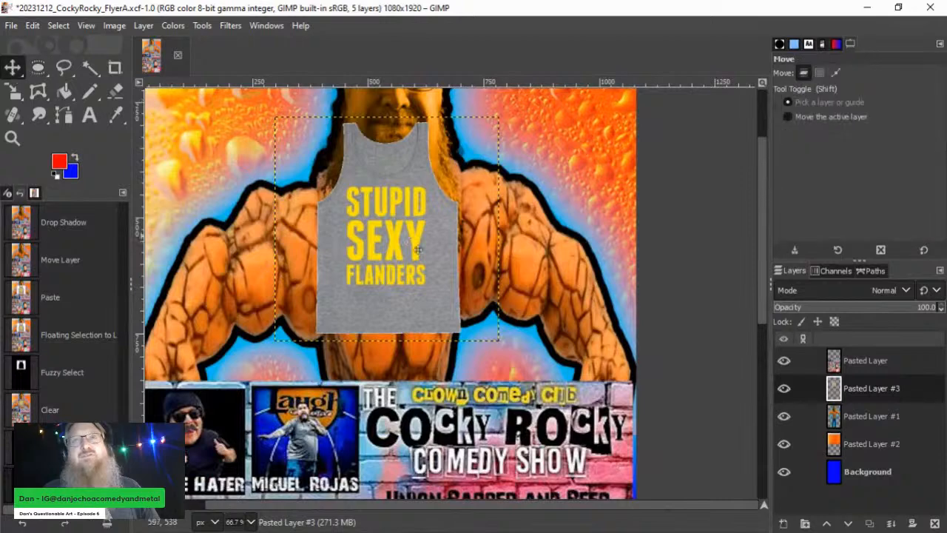
drag(386, 244, 400, 361)
Step: Start a Perspective transform on the tank top and pull its upper corners up and outward to widen it across the shoulders
key(shift+p)
click(402, 354)
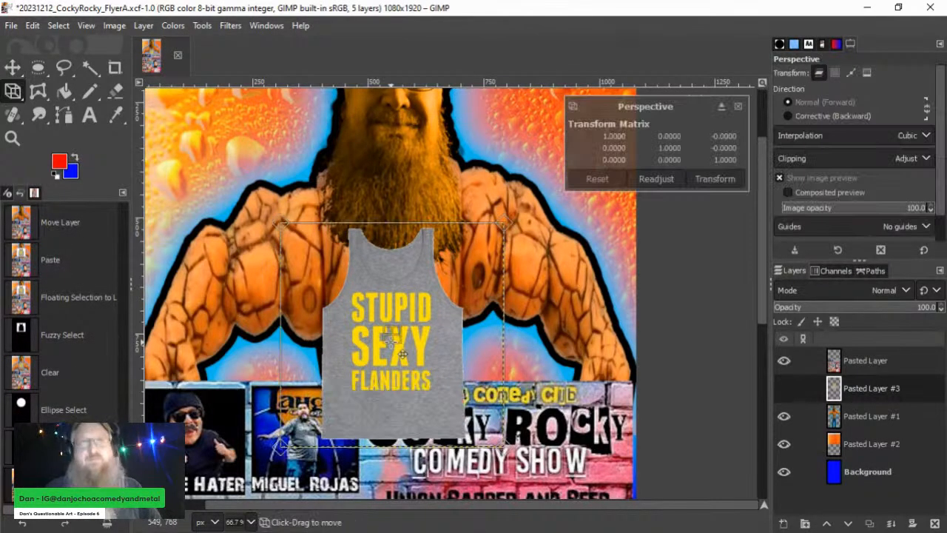
drag(282, 225, 178, 131)
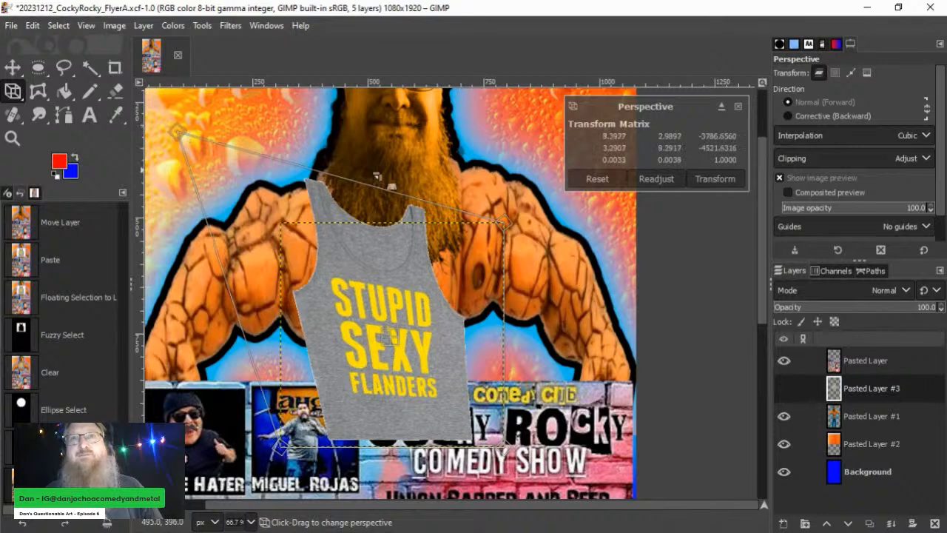
drag(530, 230, 624, 159)
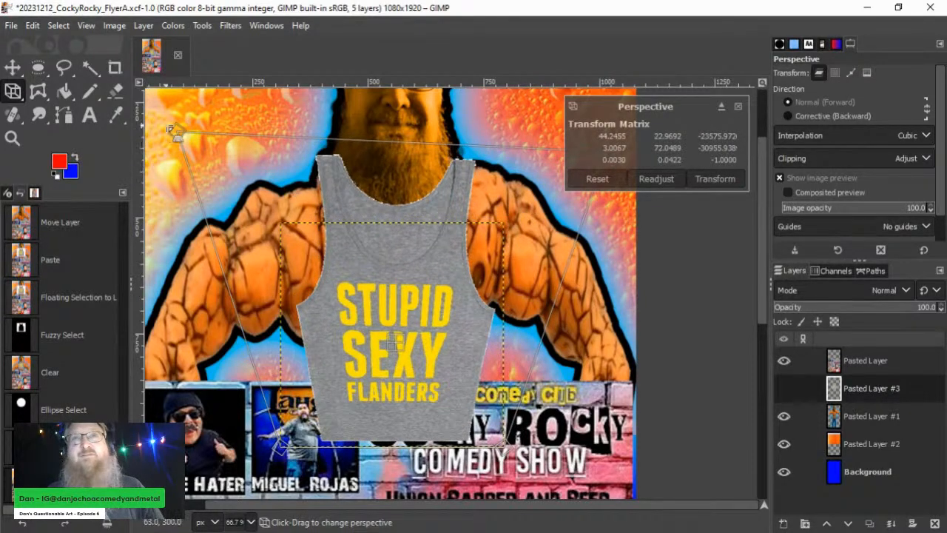
drag(178, 133, 146, 168)
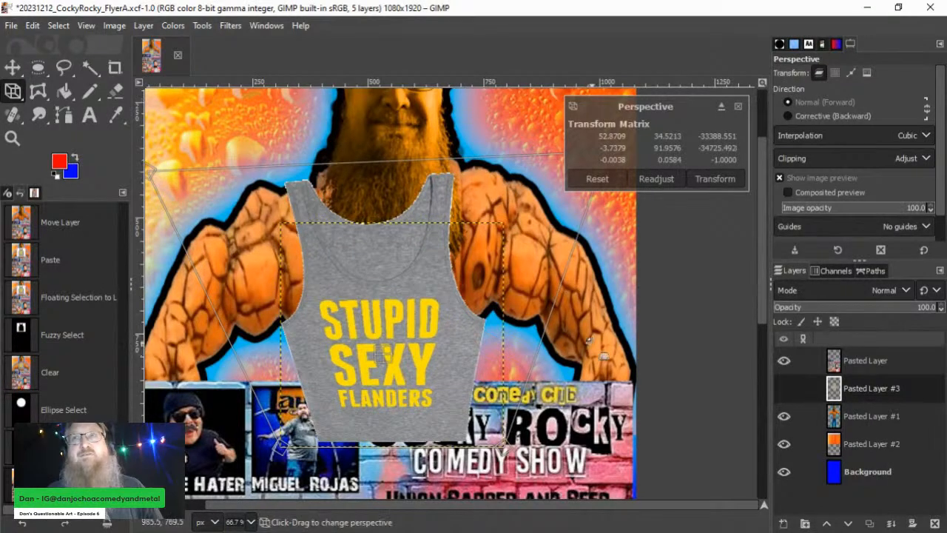
scroll(596, 344, down, 2)
drag(586, 241, 637, 235)
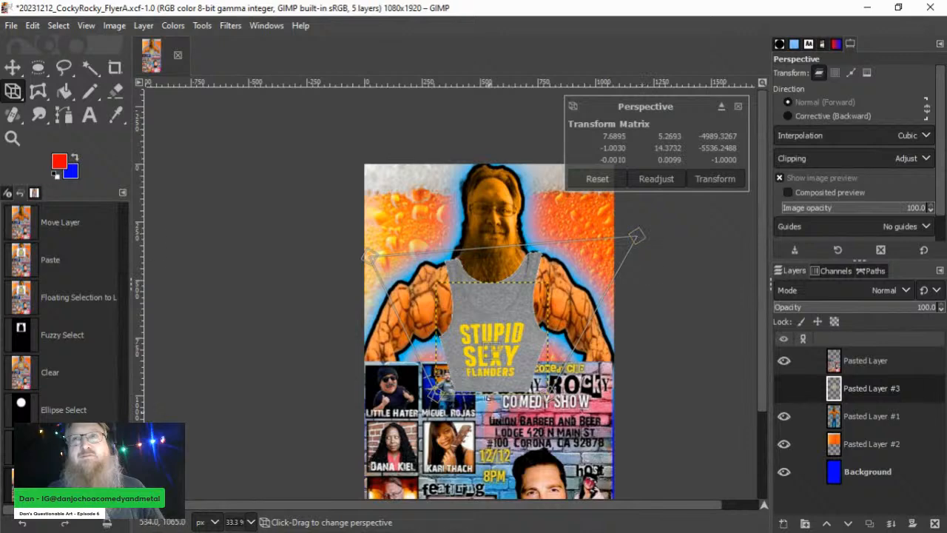
Step: Pull the tank top's lower corners up and outward to fit the torso, and apply the Perspective transform
drag(438, 412, 443, 373)
drag(558, 396, 548, 375)
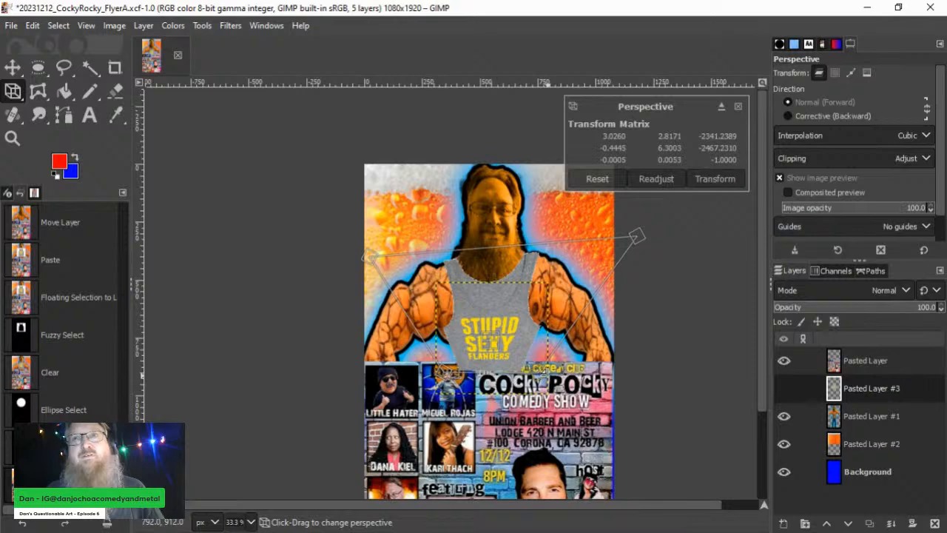
drag(449, 375, 430, 381)
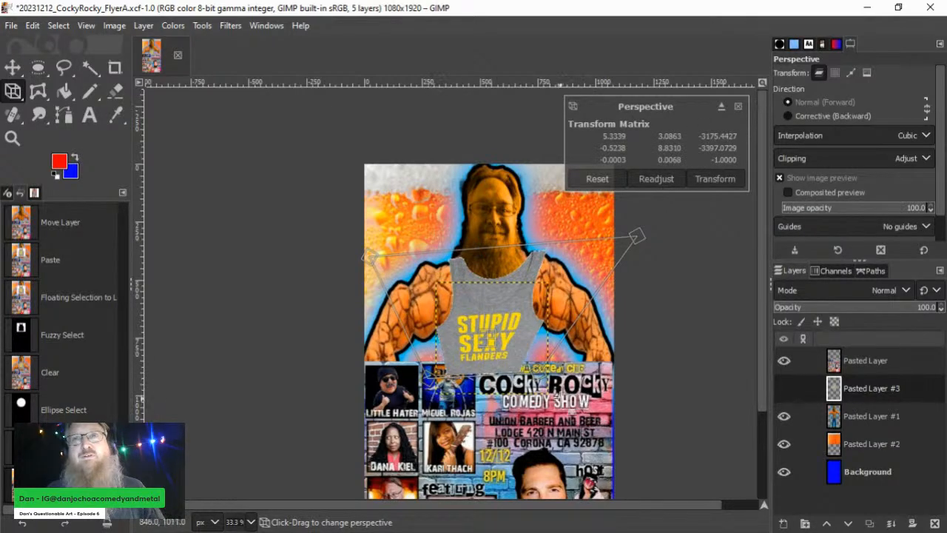
mouse_move(538, 375)
mouse_down()
mouse_move(544, 368)
mouse_move(548, 384)
mouse_up()
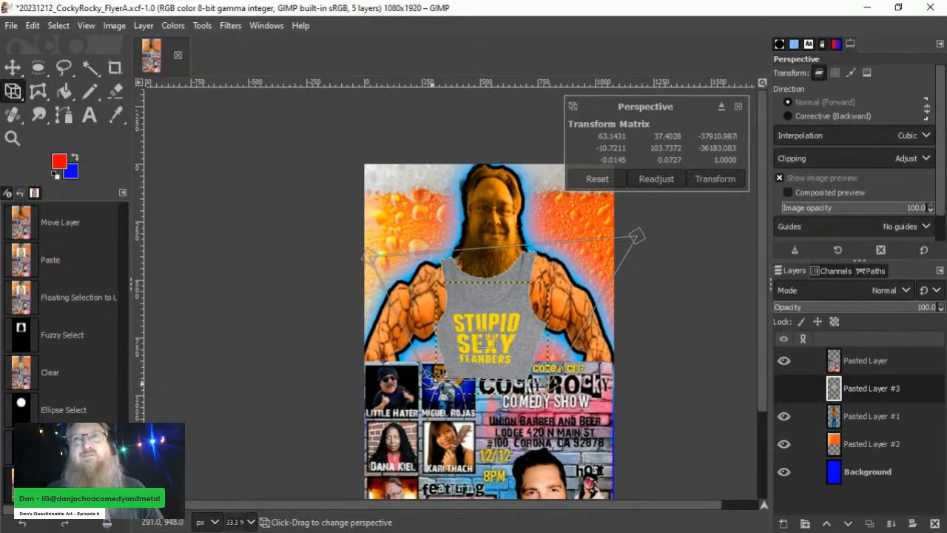
drag(431, 383, 438, 361)
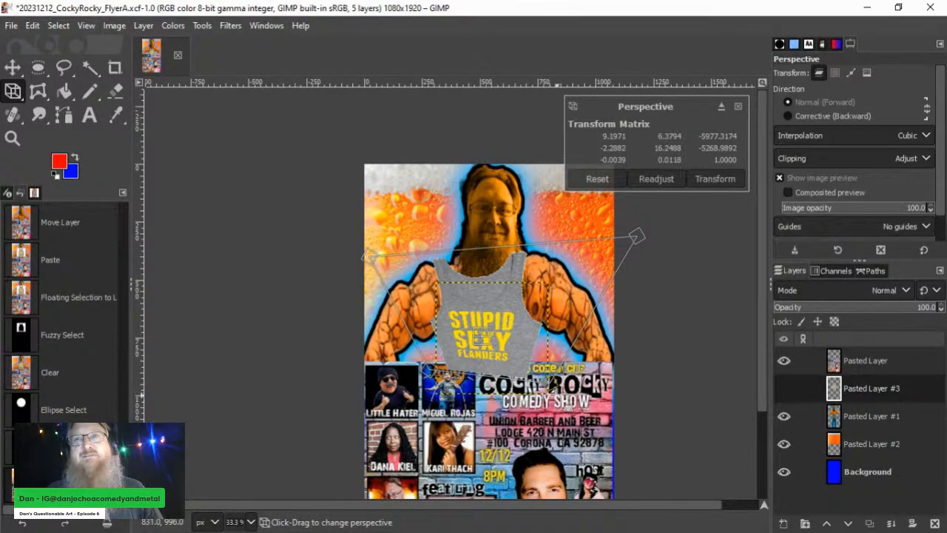
drag(562, 400, 562, 381)
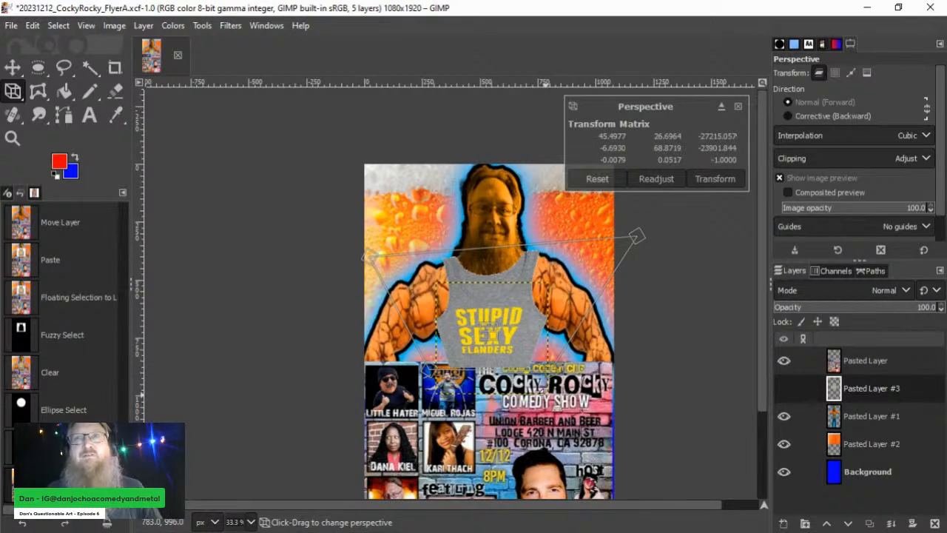
click(712, 179)
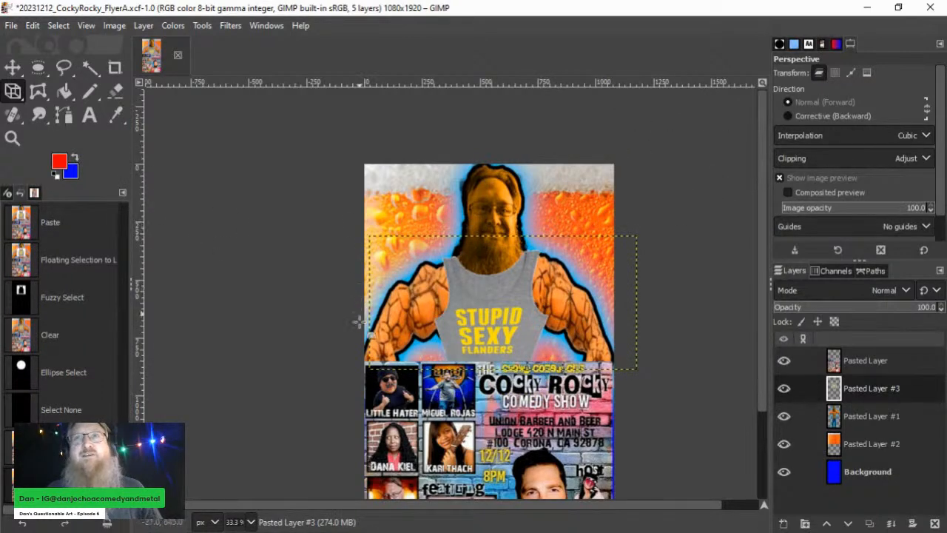
Step: Erase the tank top fabric inside the neckline seam and along the inner strap edges with a 29 px hard eraser, exposing the beard
key(1)
scroll(492, 297, up, 3)
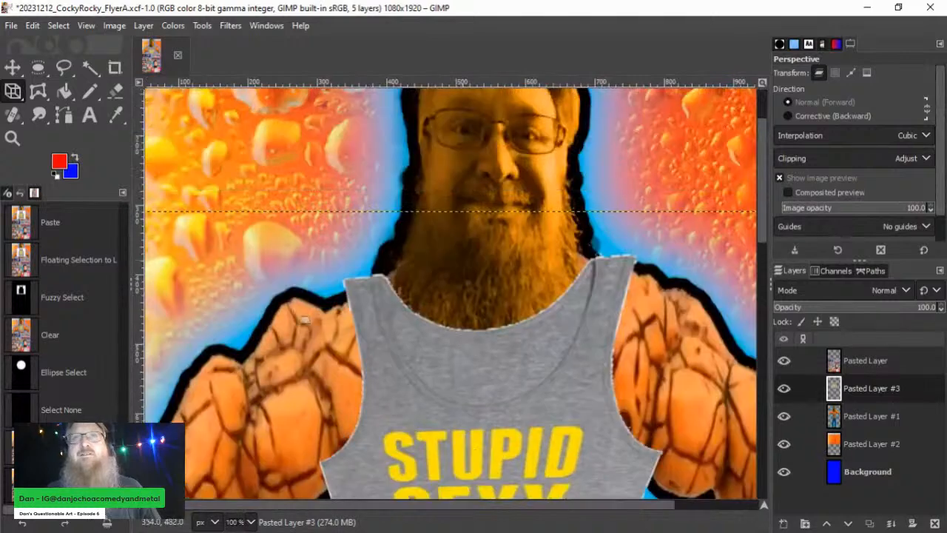
click(116, 91)
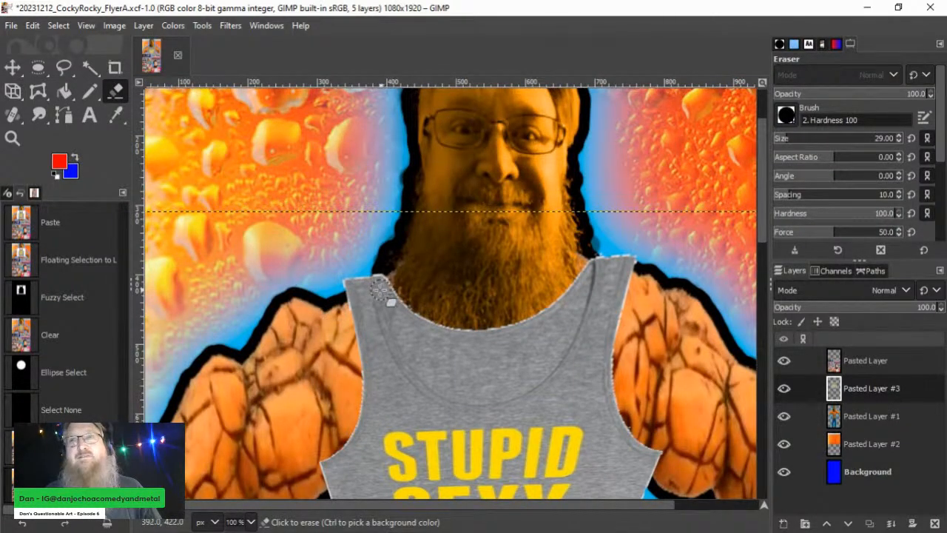
drag(382, 284, 389, 291)
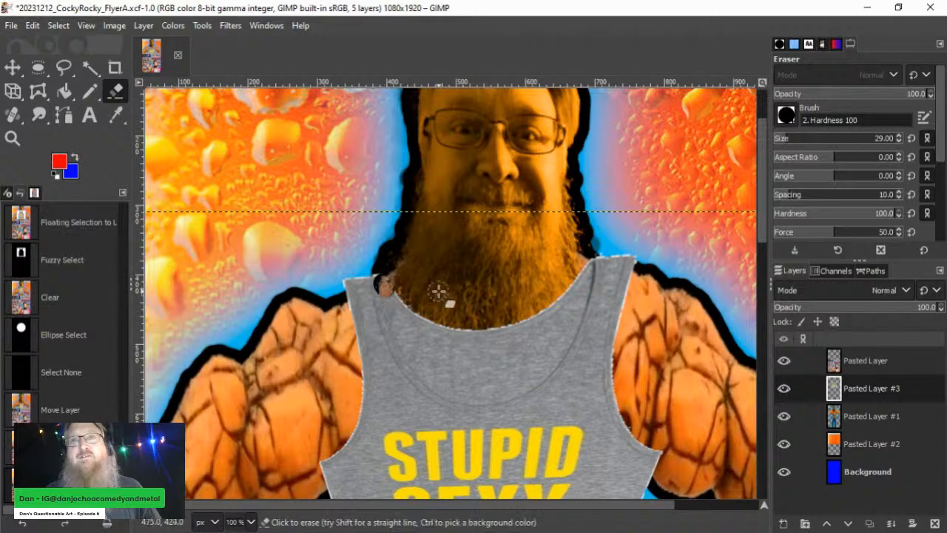
key(ctrl+z)
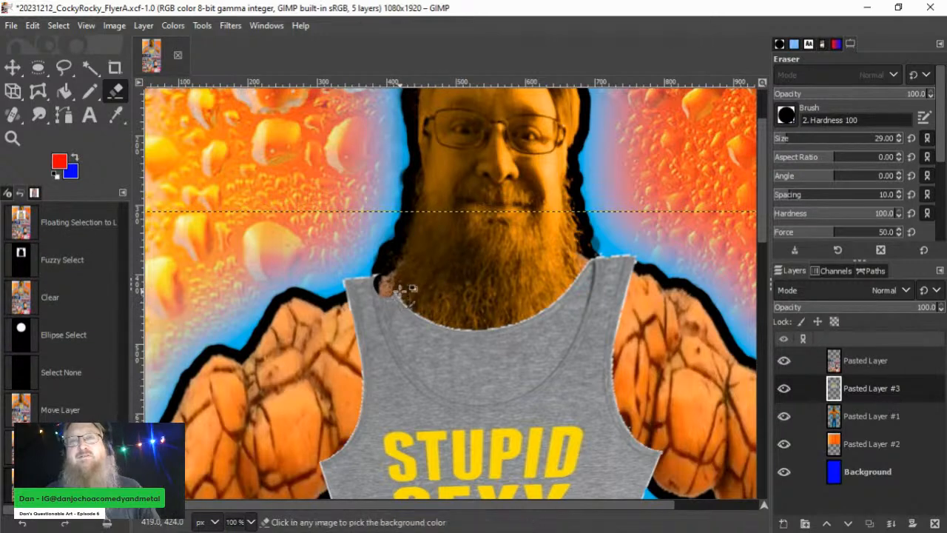
key(ctrl+z)
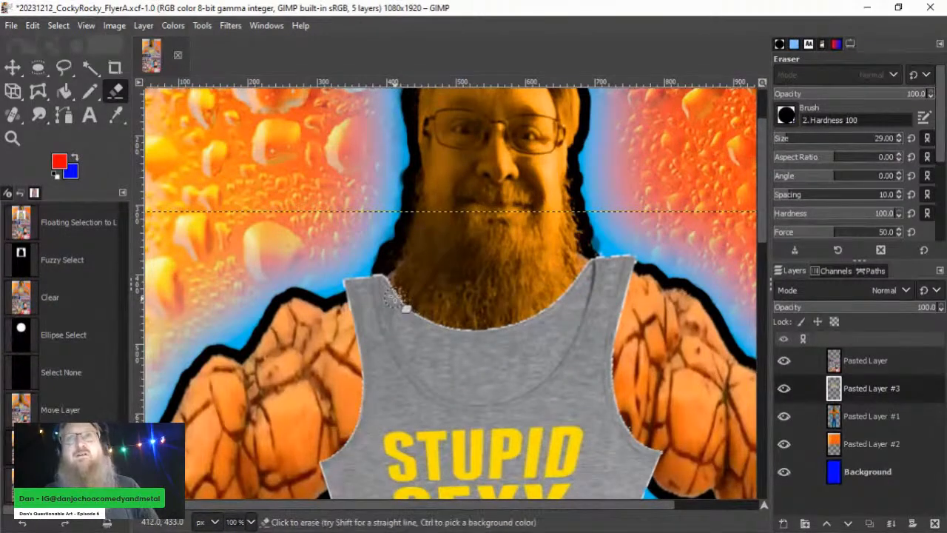
mouse_move(389, 282)
mouse_down()
mouse_move(409, 352)
mouse_move(439, 385)
mouse_move(447, 384)
mouse_move(437, 345)
mouse_move(412, 306)
mouse_move(448, 367)
mouse_move(438, 337)
mouse_move(417, 334)
mouse_move(531, 316)
mouse_move(559, 304)
mouse_move(585, 269)
mouse_up()
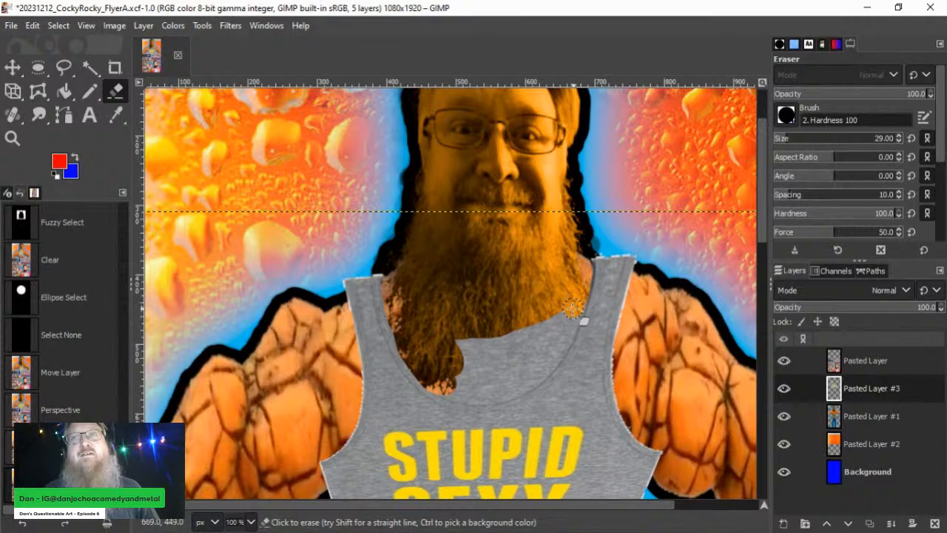
mouse_move(571, 315)
mouse_down()
mouse_move(556, 360)
mouse_move(501, 394)
mouse_move(460, 396)
mouse_move(425, 382)
mouse_move(517, 370)
mouse_move(553, 326)
mouse_move(466, 361)
mouse_move(460, 342)
mouse_move(508, 350)
mouse_move(535, 332)
mouse_move(483, 347)
mouse_move(467, 368)
mouse_move(575, 311)
mouse_up()
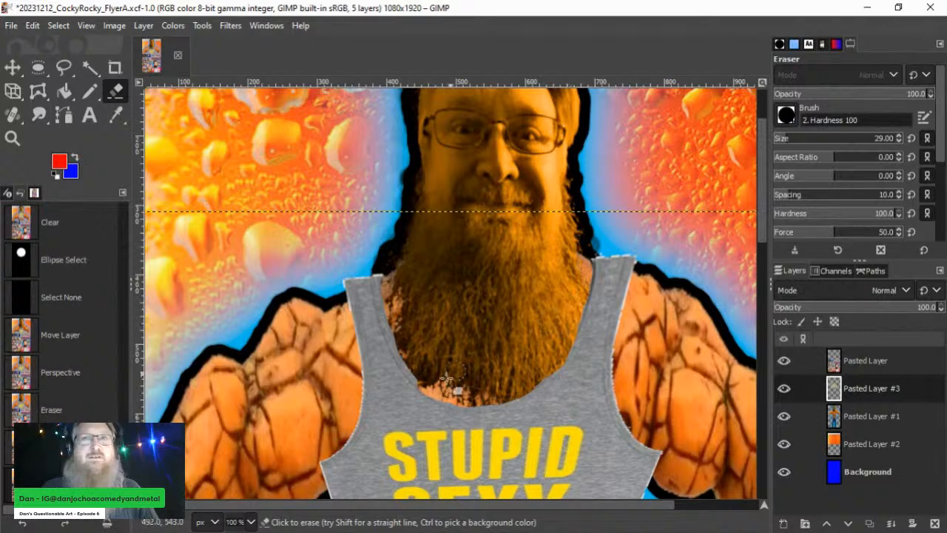
mouse_move(415, 381)
mouse_down()
mouse_move(392, 302)
mouse_move(384, 312)
mouse_move(392, 346)
mouse_move(384, 281)
mouse_up()
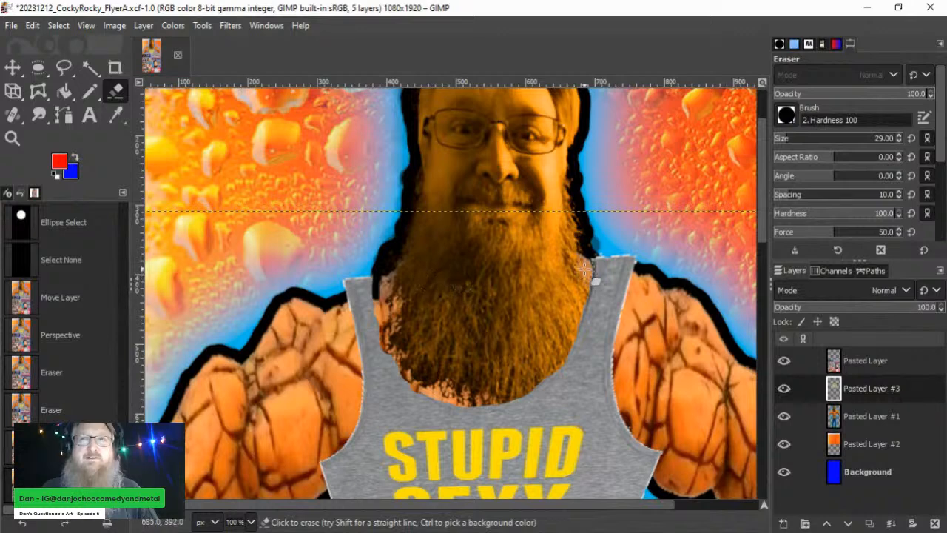
mouse_move(586, 294)
mouse_down()
mouse_move(551, 381)
mouse_move(485, 401)
mouse_move(424, 389)
mouse_move(543, 398)
mouse_move(569, 375)
mouse_move(588, 322)
mouse_up()
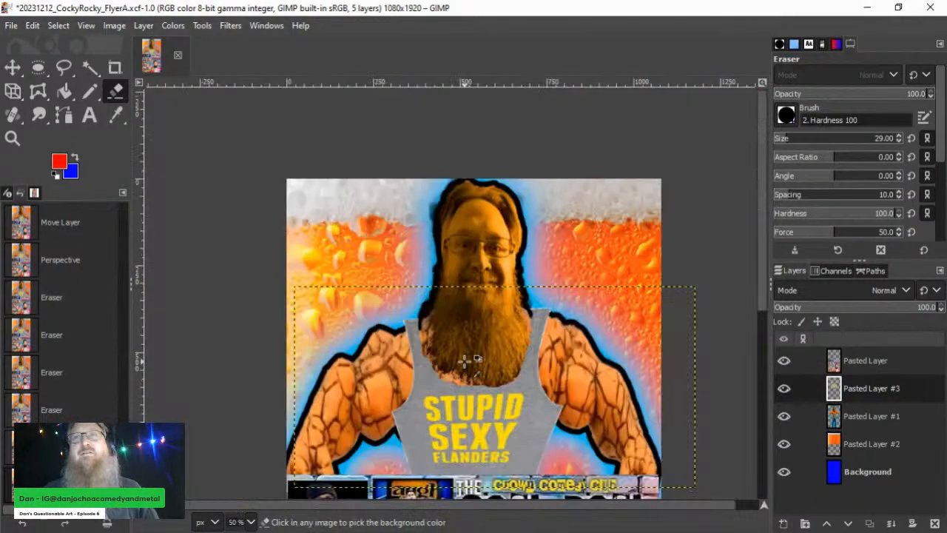
scroll(477, 373, down, 4)
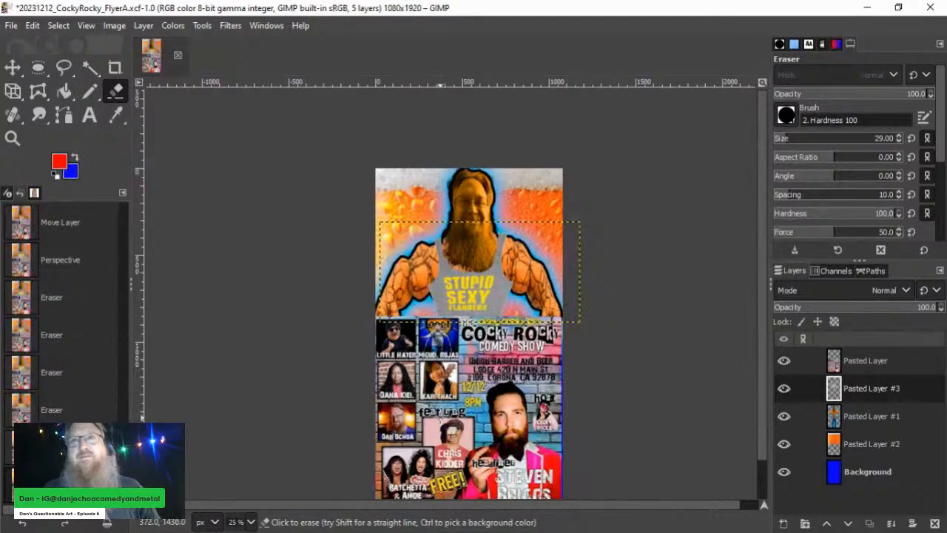
scroll(447, 342, up, 1)
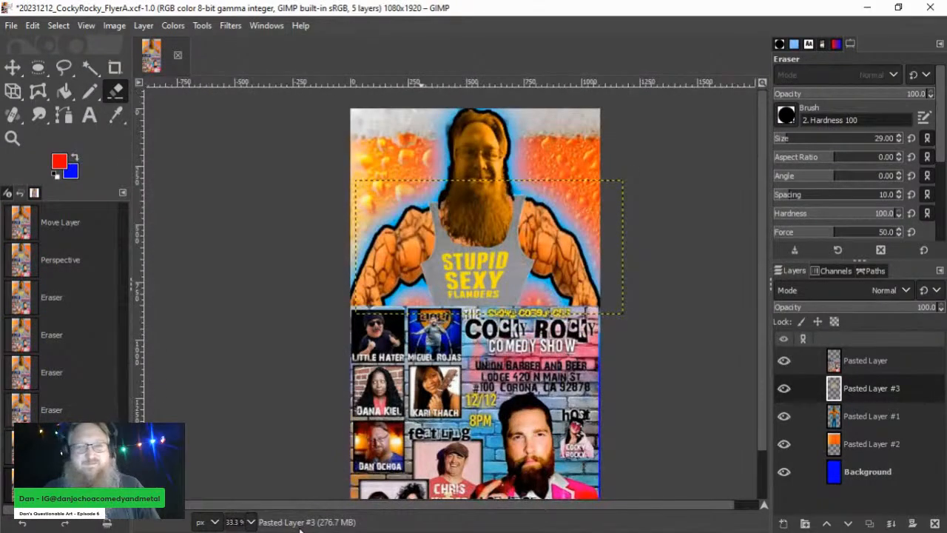
click(360, 531)
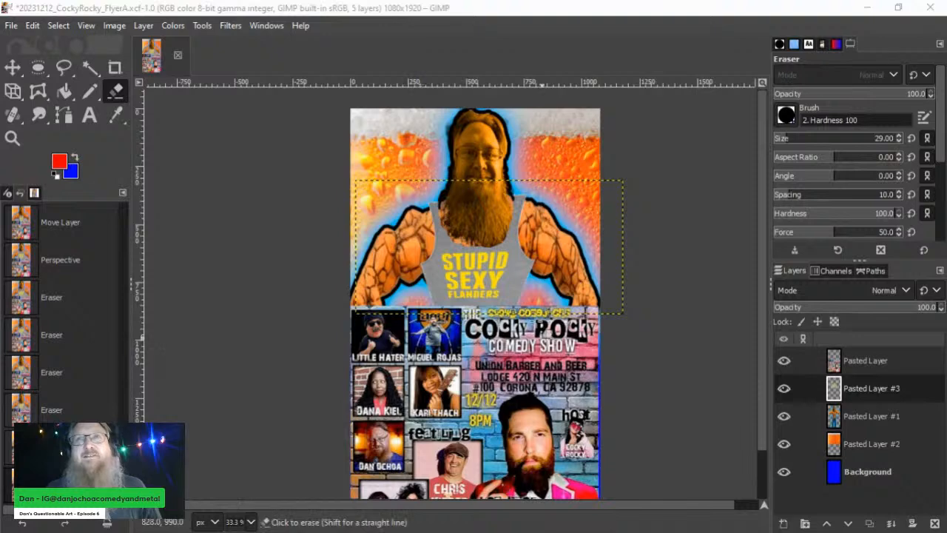
scroll(522, 372, down, 1)
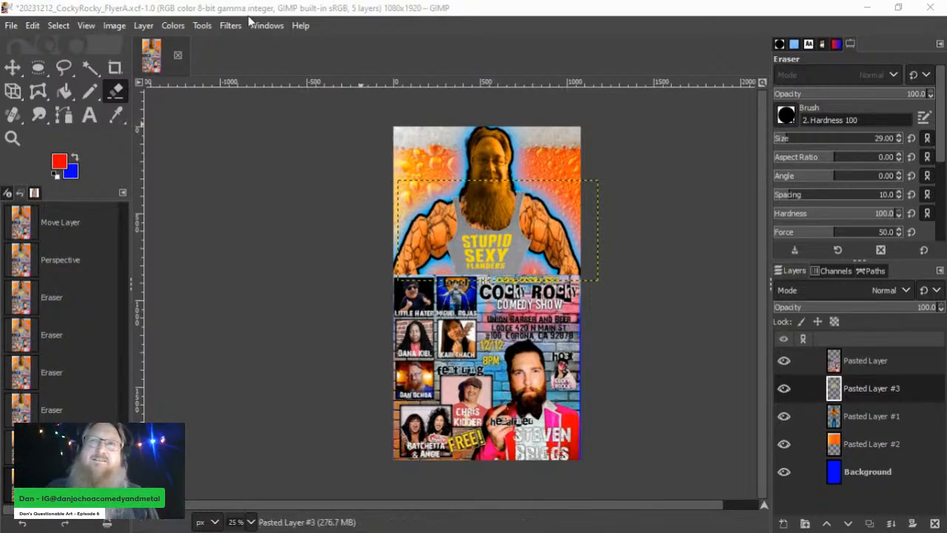
scroll(416, 244, up, 1)
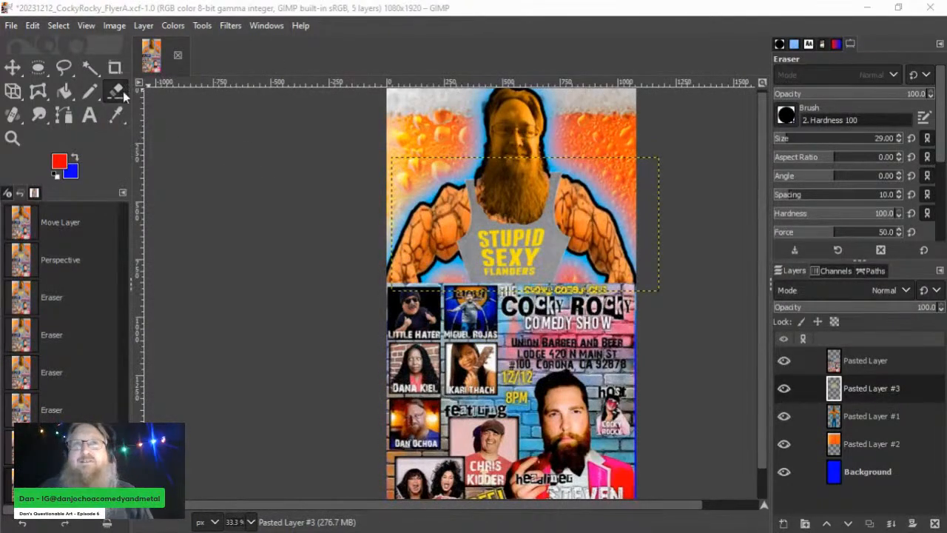
Step: Erase the outer edges of the tank top around both armholes and shoulder straps to narrow them and trim the white fringe
scroll(472, 247, up, 3)
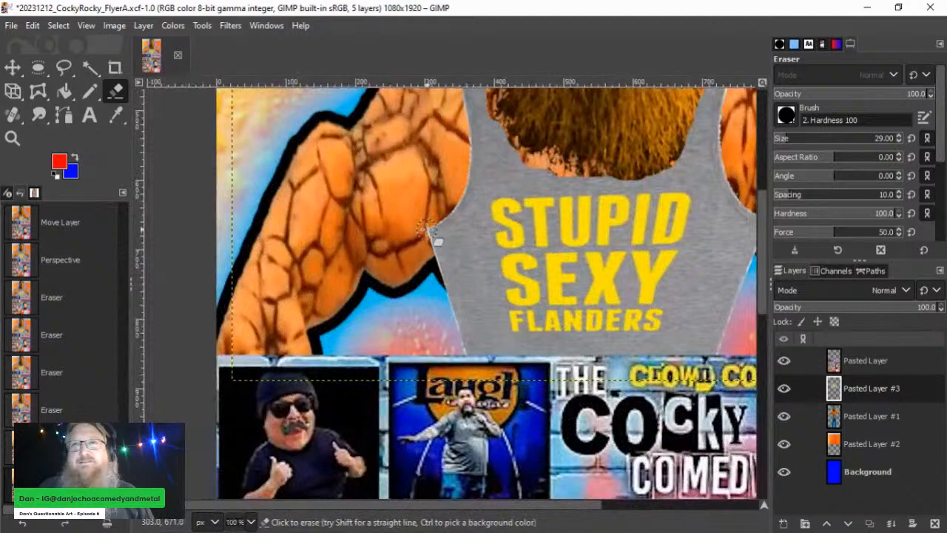
mouse_move(427, 228)
mouse_down()
mouse_move(429, 262)
mouse_move(457, 188)
mouse_move(424, 268)
mouse_move(466, 179)
mouse_up()
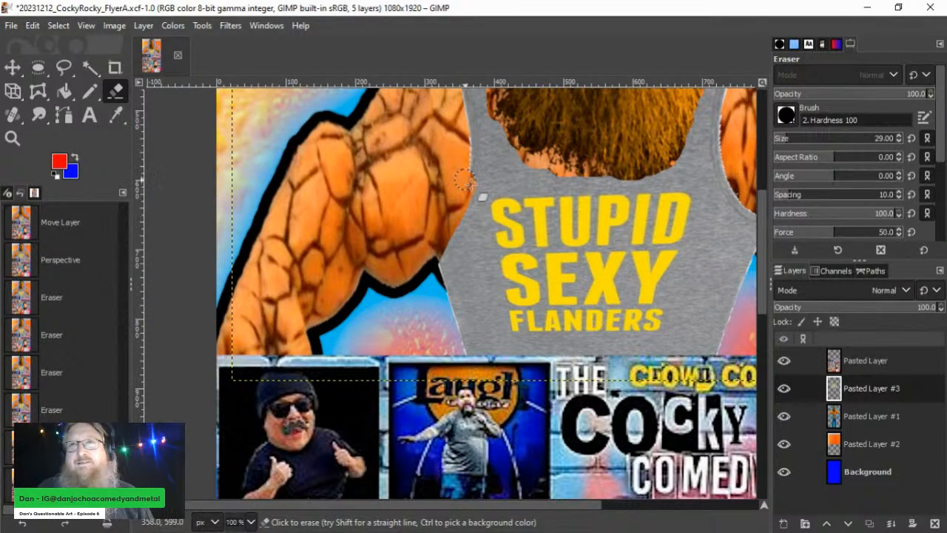
scroll(751, 235, down, 1)
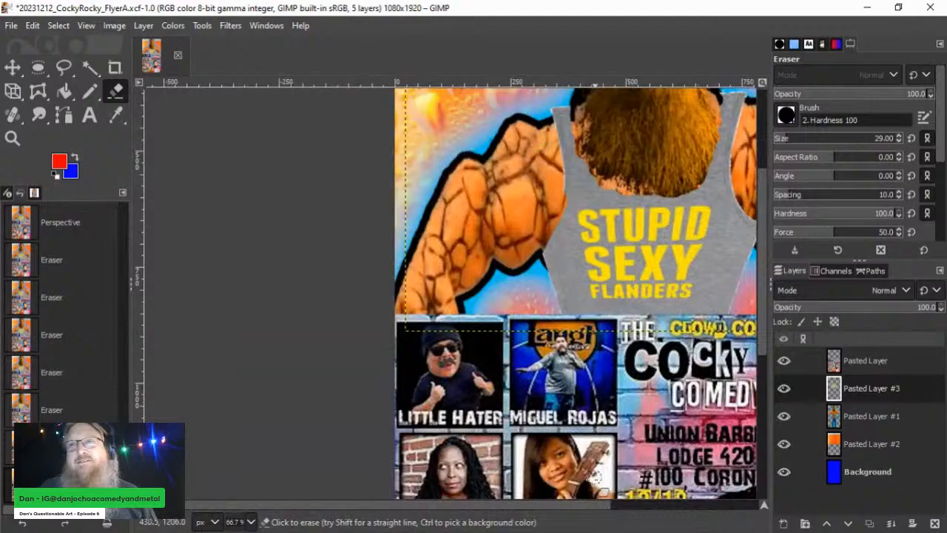
drag(572, 505, 721, 505)
mouse_move(549, 203)
mouse_down()
mouse_move(578, 250)
mouse_move(555, 225)
mouse_up()
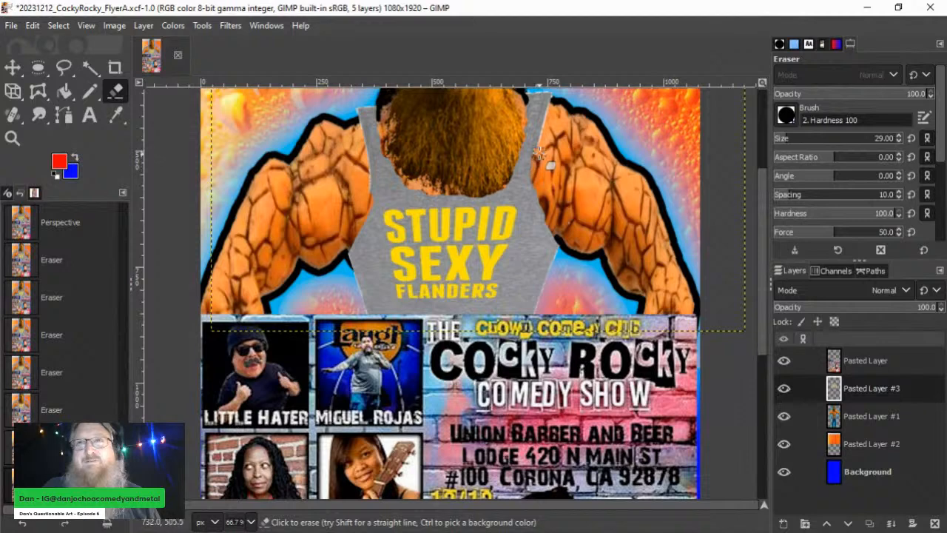
drag(539, 153, 543, 131)
drag(553, 93, 556, 98)
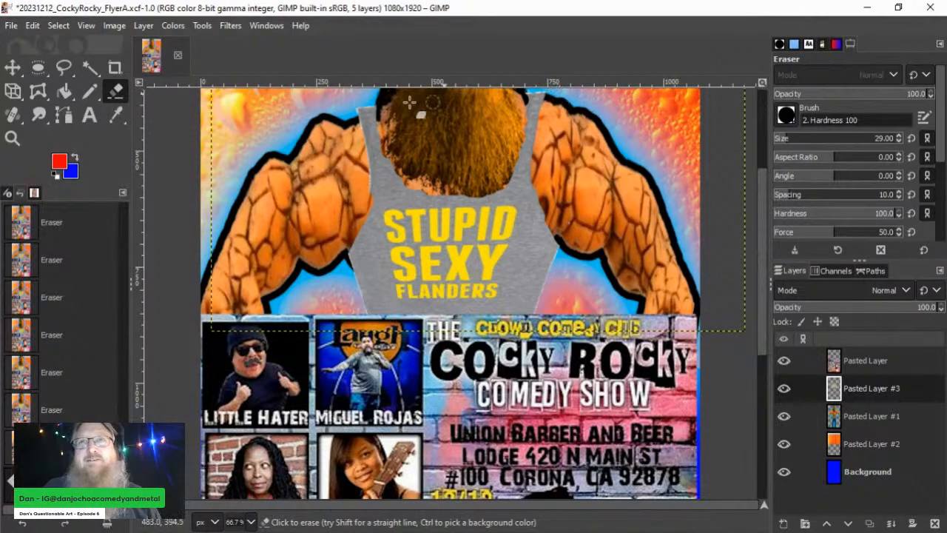
drag(354, 112, 361, 131)
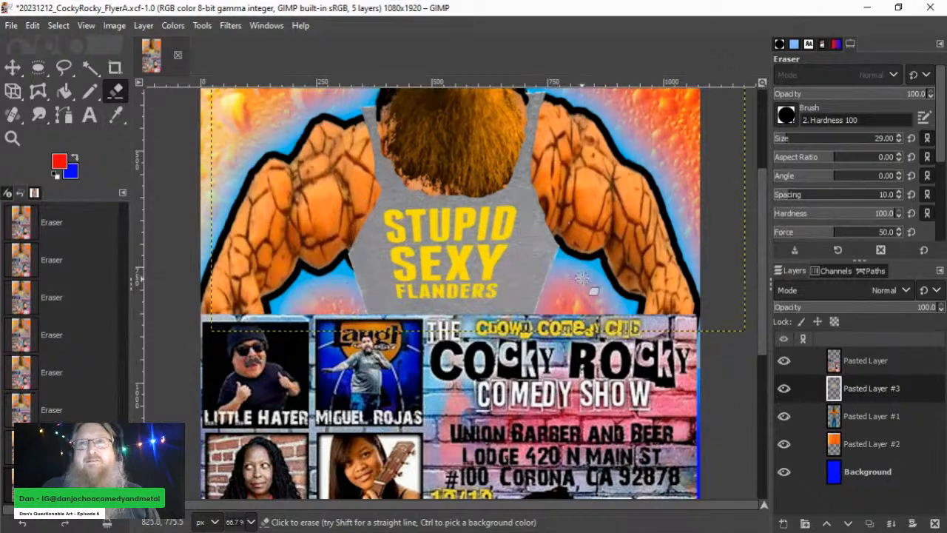
Step: Hide the flyer layer, Pasted Layer, to expose the full figure and background beneath it
scroll(563, 218, down, 3)
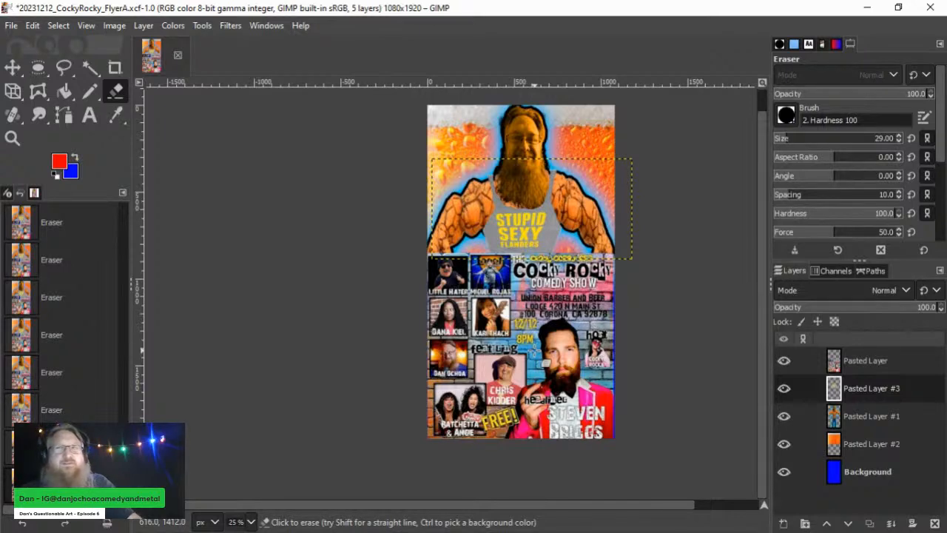
click(843, 472)
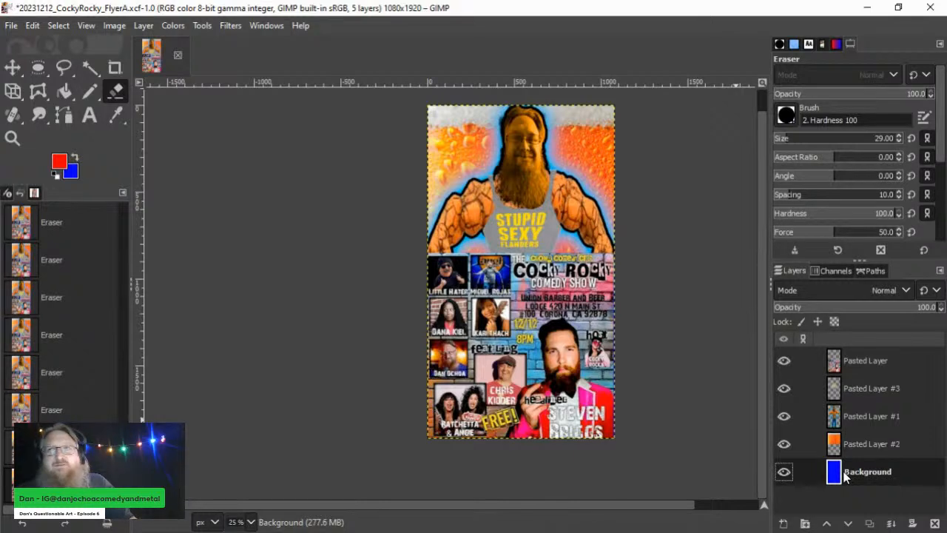
click(782, 361)
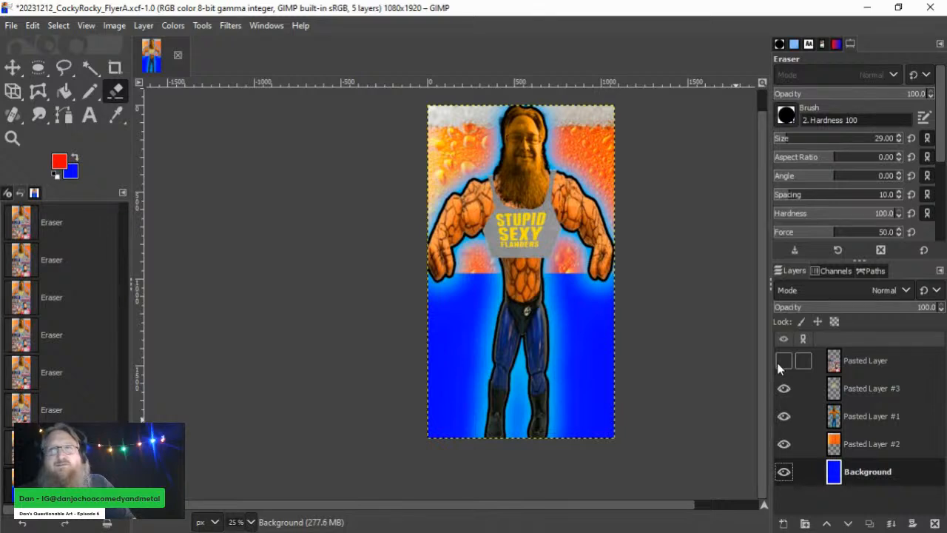
click(782, 361)
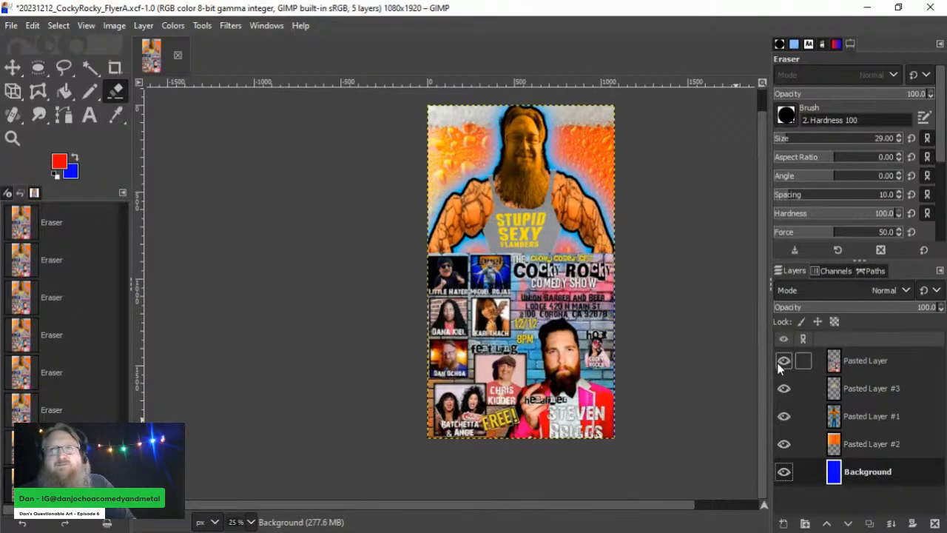
click(782, 361)
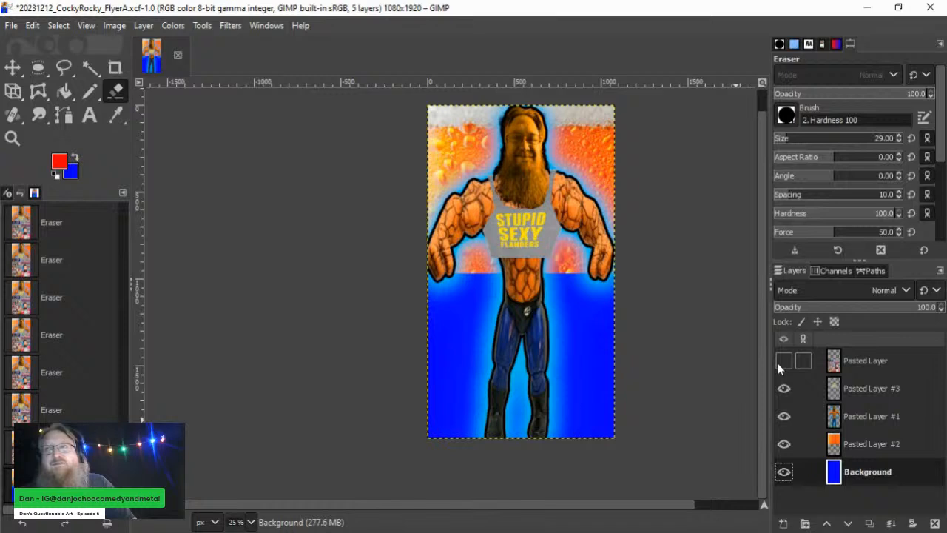
Step: Stretch the beer layer, Pasted Layer #2, to 1318 × 2025 px with unlinked proportions so it covers the full canvas height
click(864, 448)
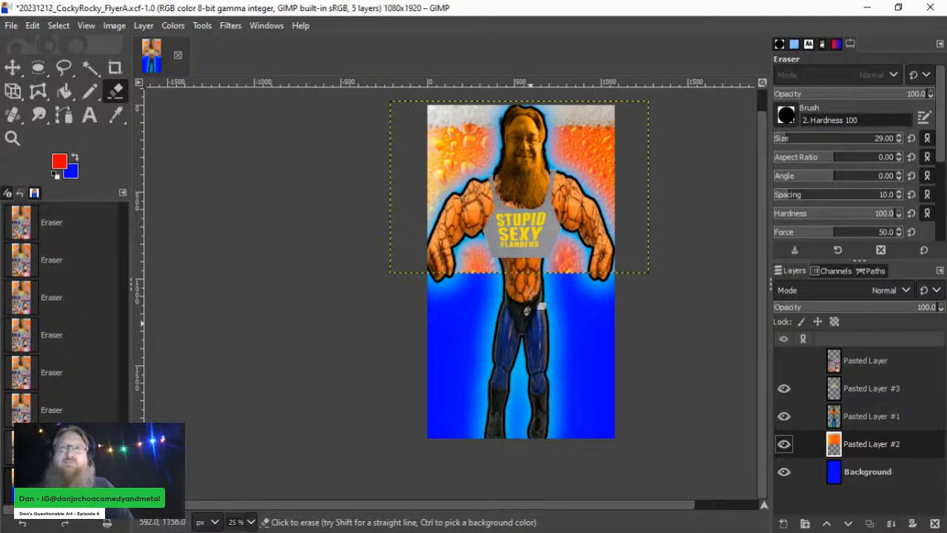
key(shift+s)
click(537, 254)
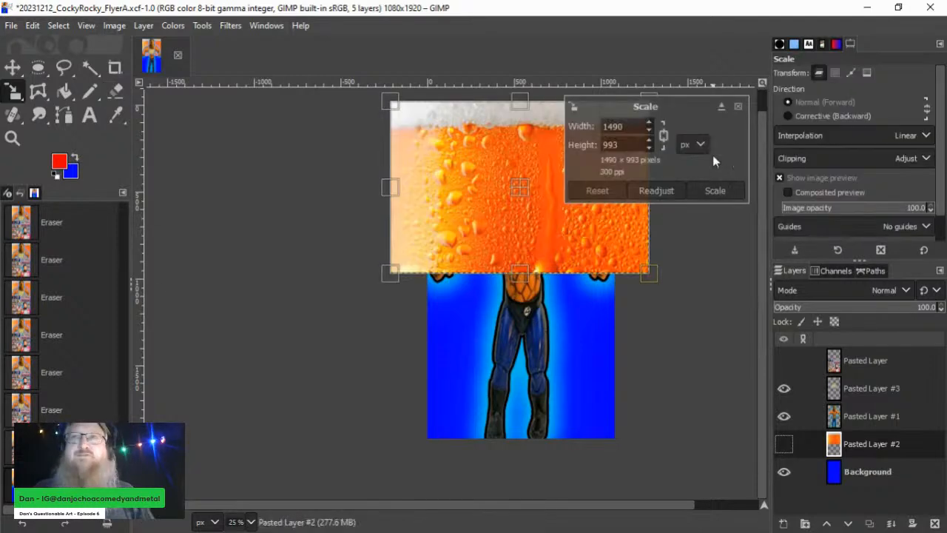
click(663, 135)
drag(651, 280, 643, 450)
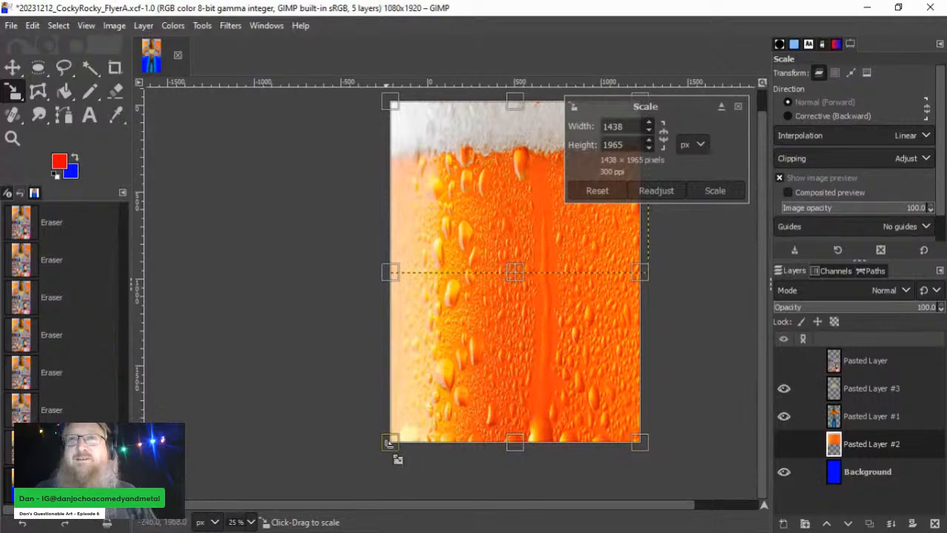
drag(390, 442, 413, 453)
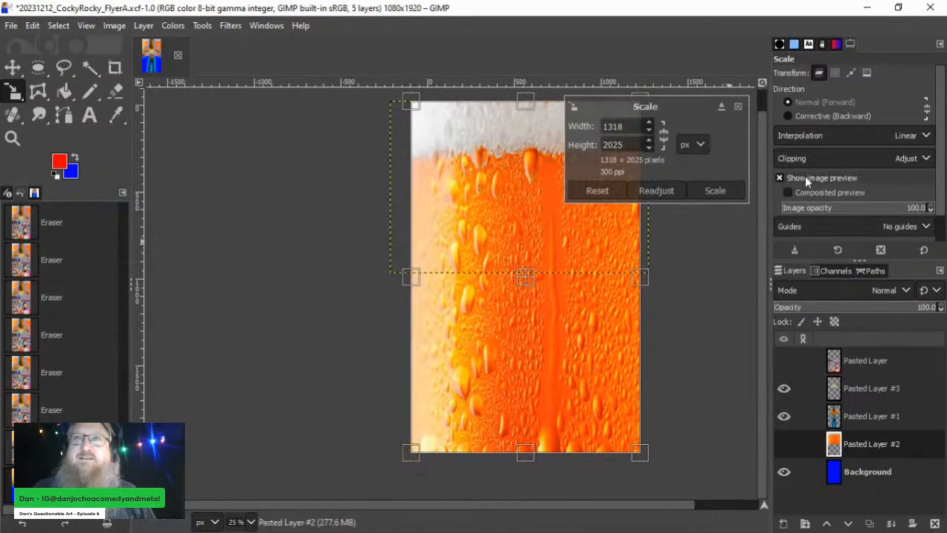
click(731, 189)
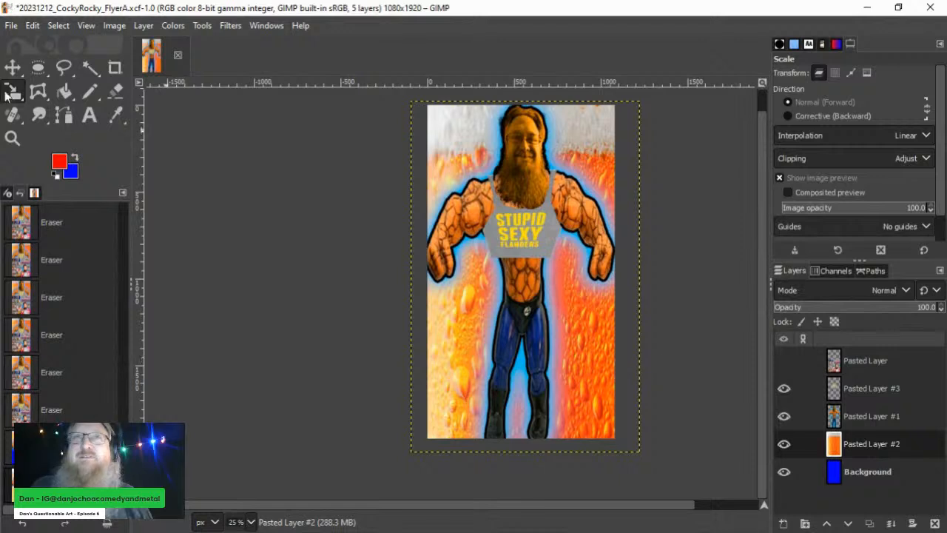
Step: Move the beer background slightly upward within the canvas, and toggle the flyer layer to check the composition
click(13, 67)
drag(588, 320, 587, 306)
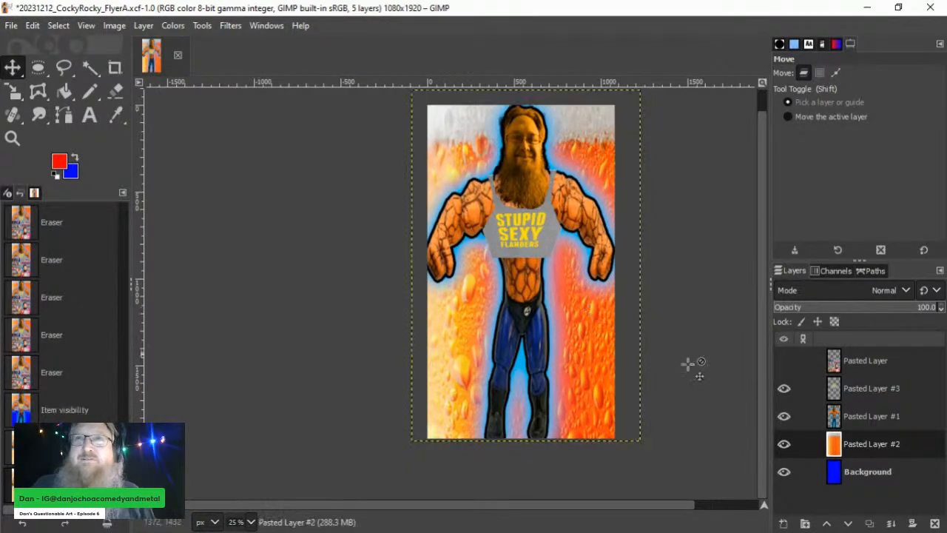
click(783, 361)
click(786, 360)
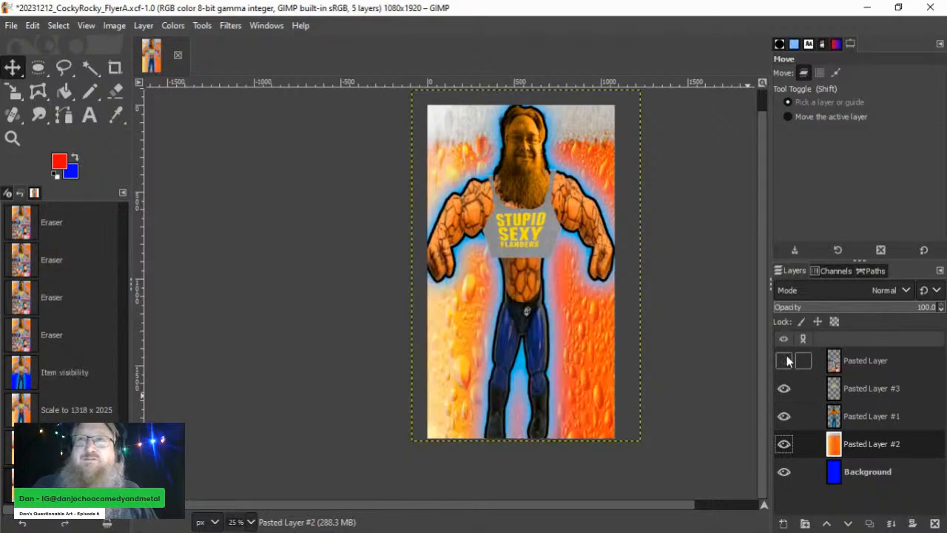
Step: Merge the tank top layer, Pasted Layer #3, down into the figure layer, Pasted Layer #1
click(783, 416)
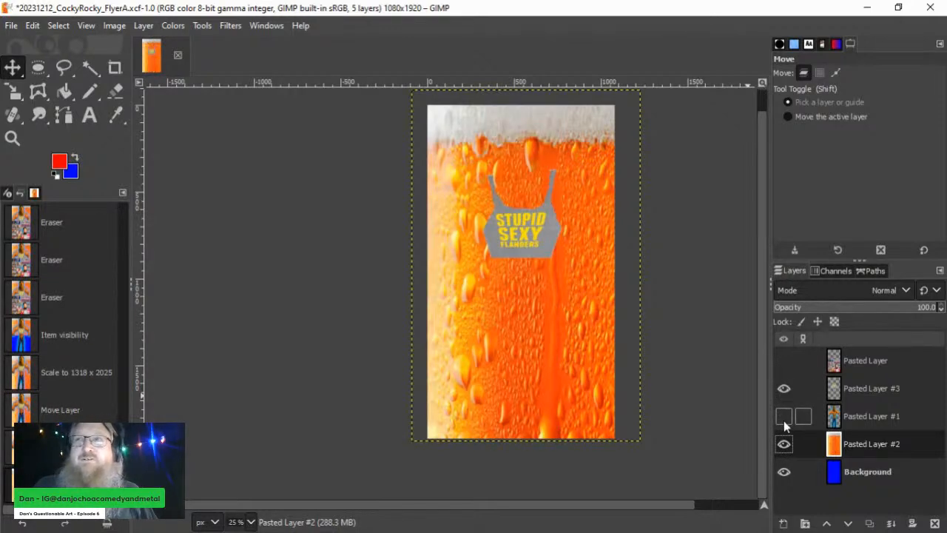
click(783, 417)
click(854, 391)
right_click(854, 391)
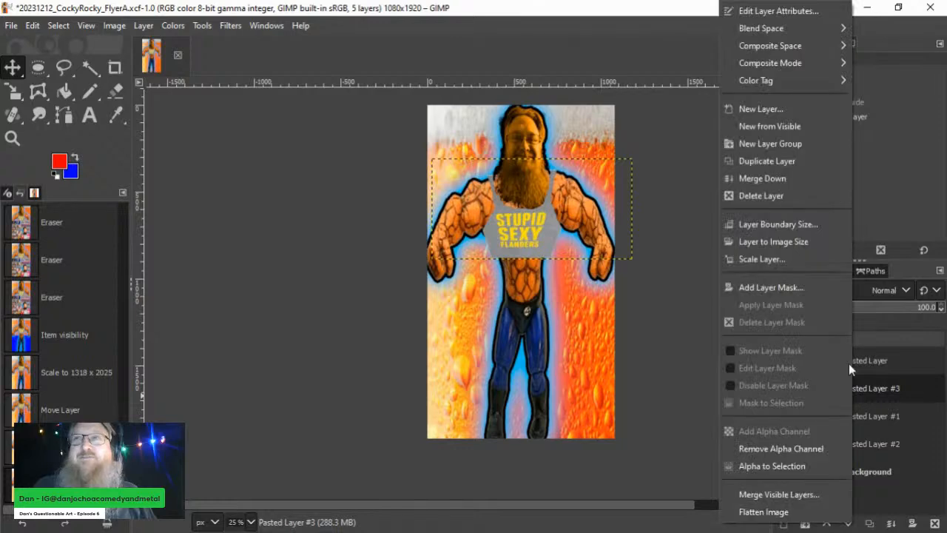
click(781, 176)
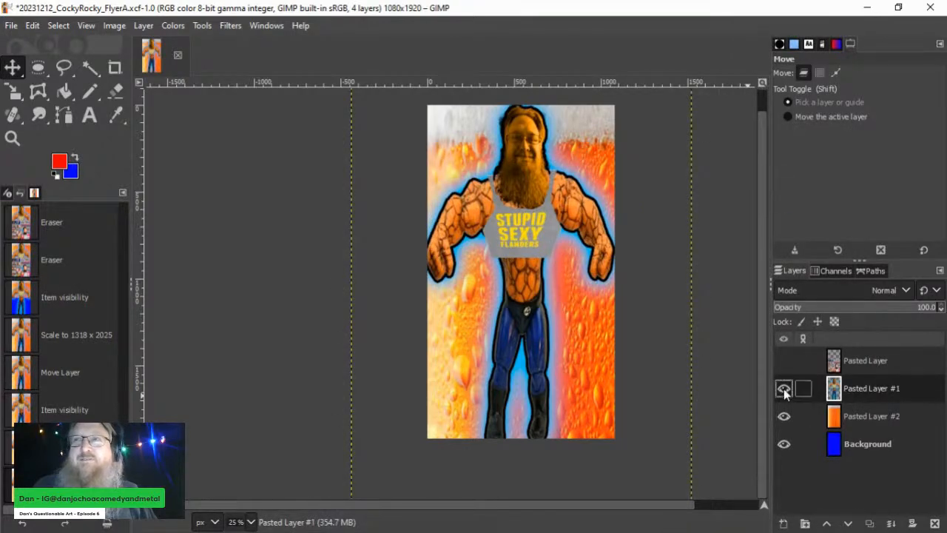
Step: Toggle the merged figure layer off and on, show the flyer layer, Pasted Layer, again, and save the image
click(783, 388)
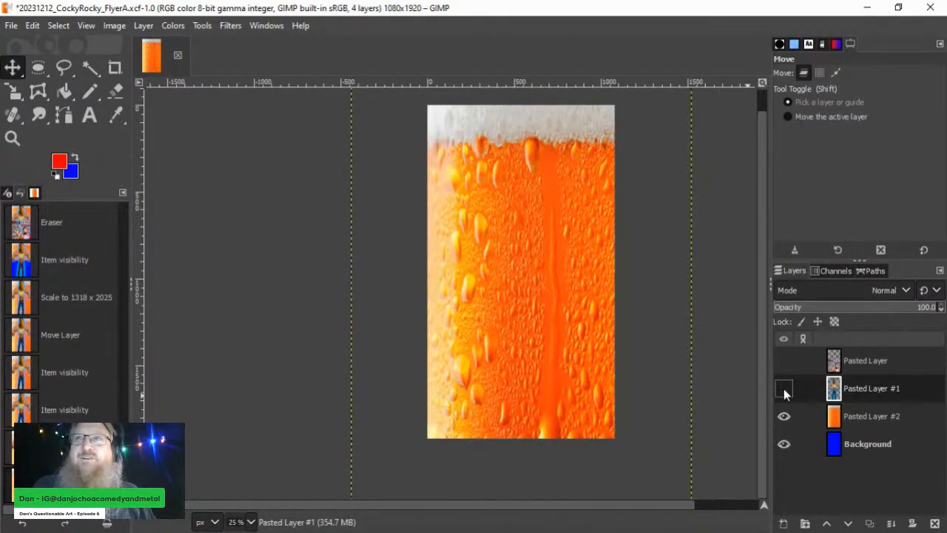
click(783, 389)
click(782, 361)
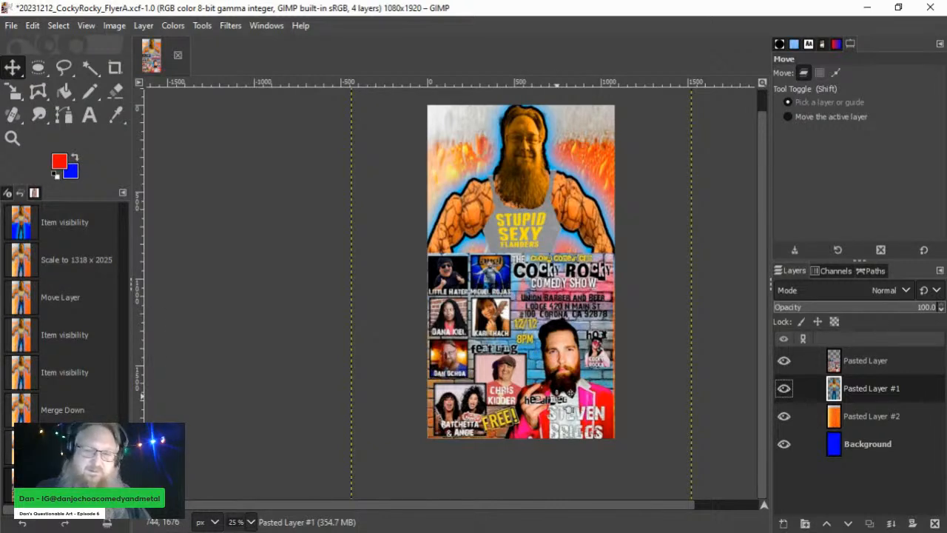
key(ctrl+s)
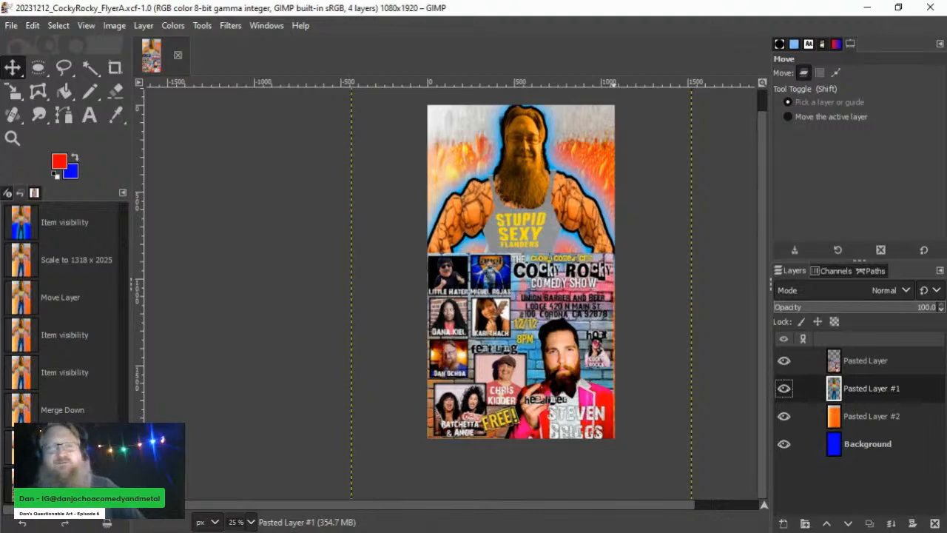
Step: Inspect the flyer's outer edges, and nudge the flyer layer, Pasted Layer, slightly to the right to cover the exposed beer strip
scroll(577, 259, up, 1)
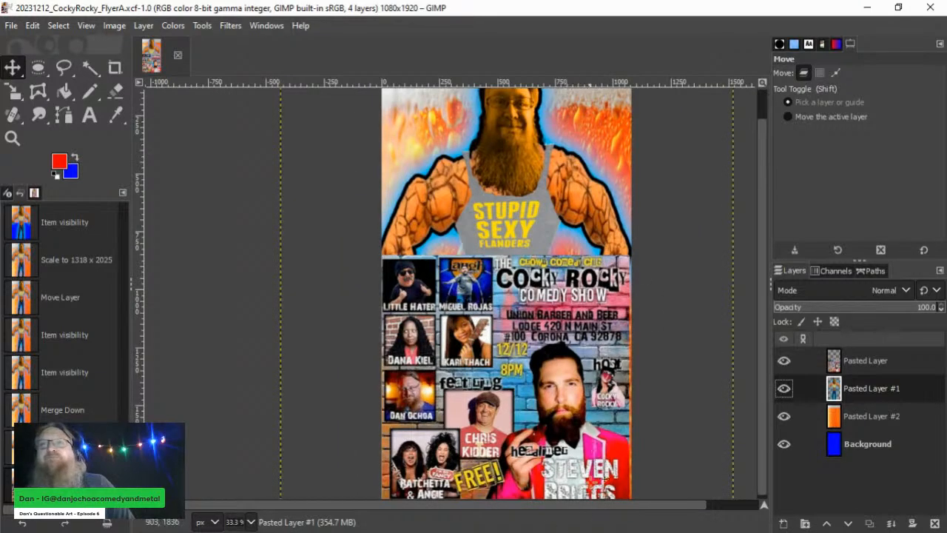
drag(590, 506, 642, 506)
scroll(488, 354, up, 1)
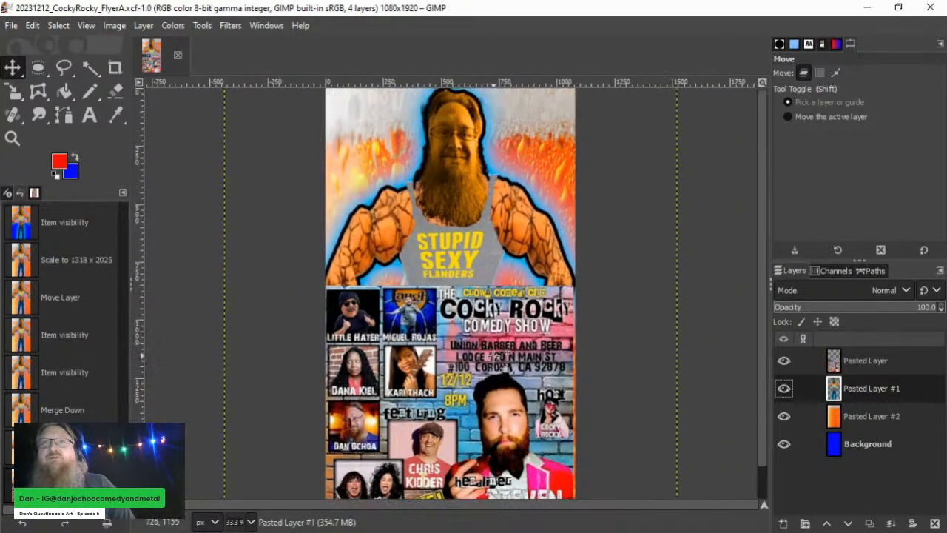
scroll(540, 357, down, 1)
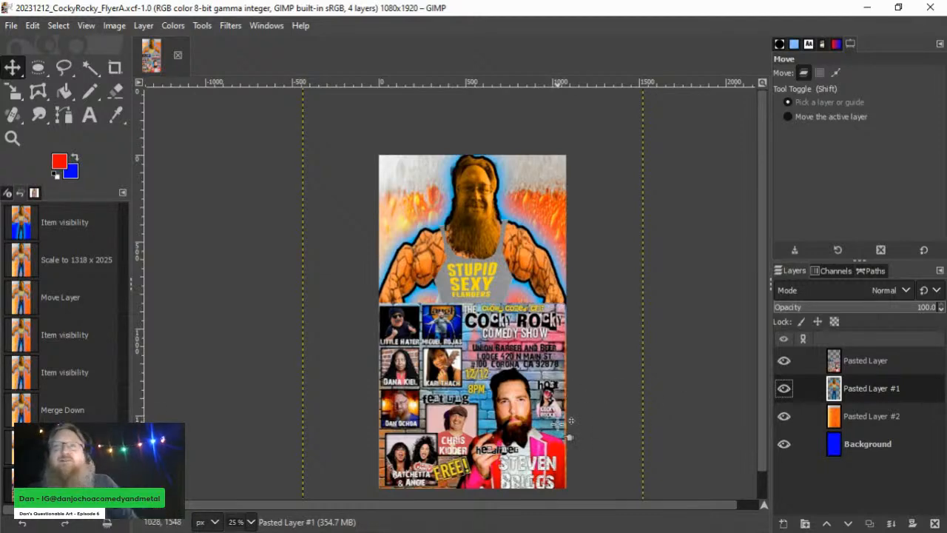
scroll(570, 421, up, 5)
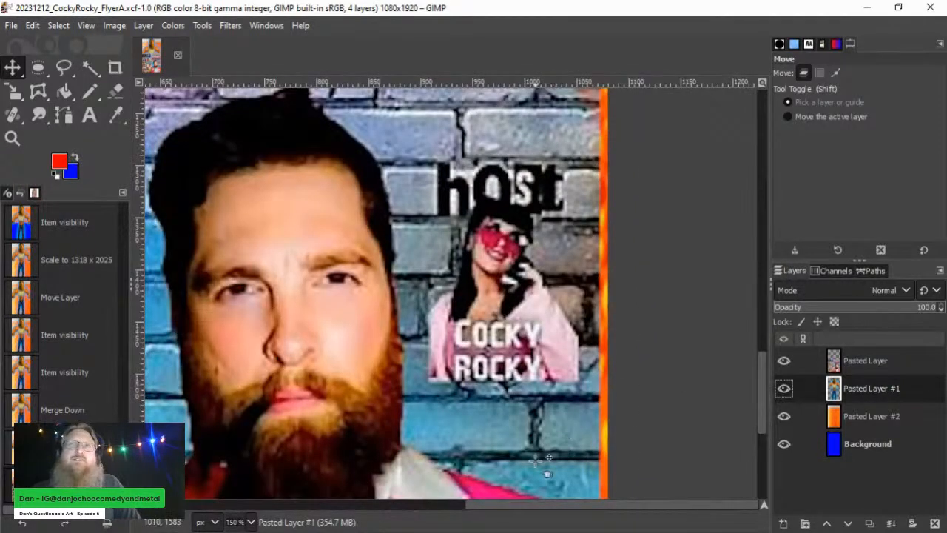
scroll(531, 464, down, 4)
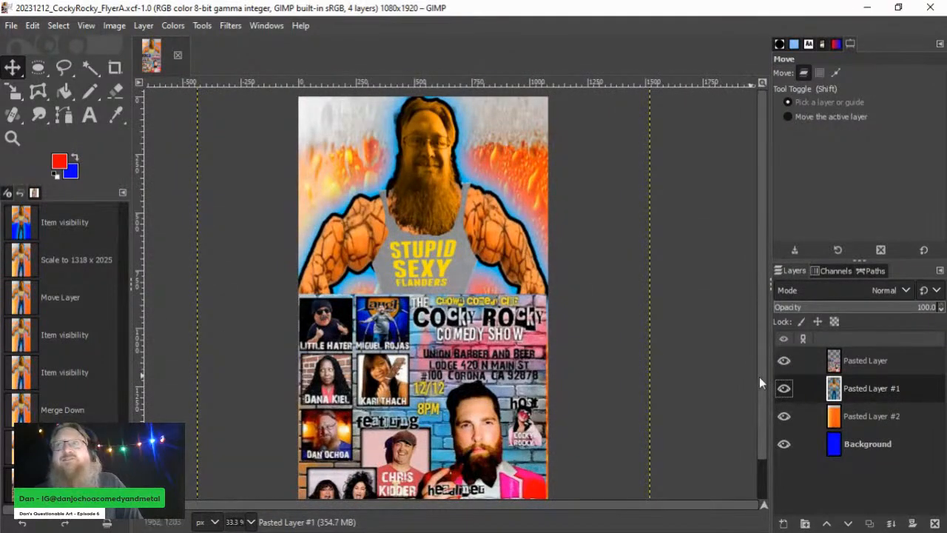
click(870, 359)
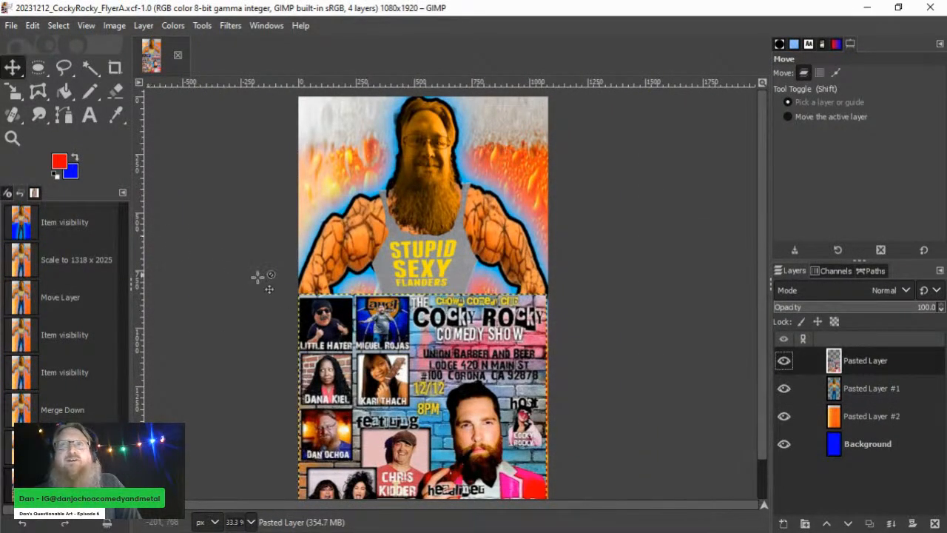
drag(362, 401, 364, 401)
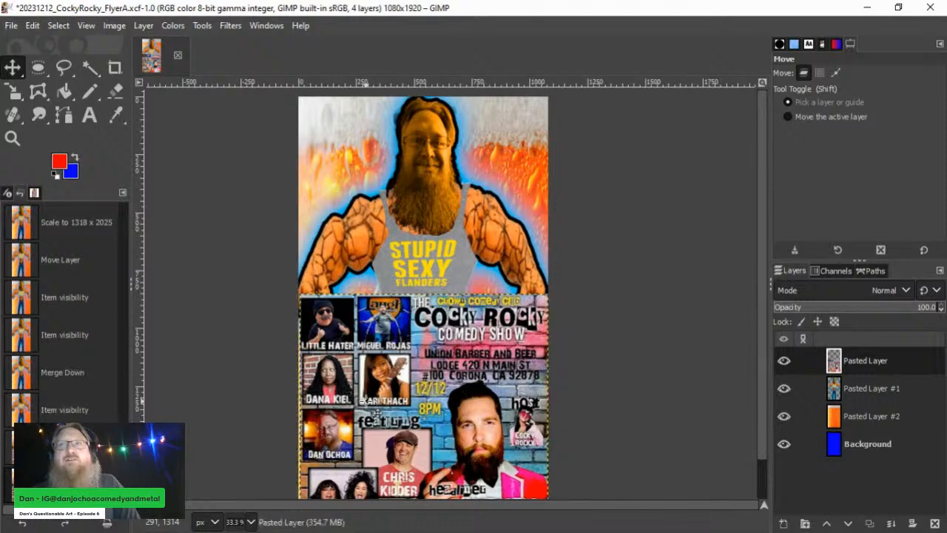
Step: Select the Background layer, review the whole composition, and save 20231212_CockyRocky_FlyerA.xcf again
click(878, 445)
scroll(326, 381, down, 2)
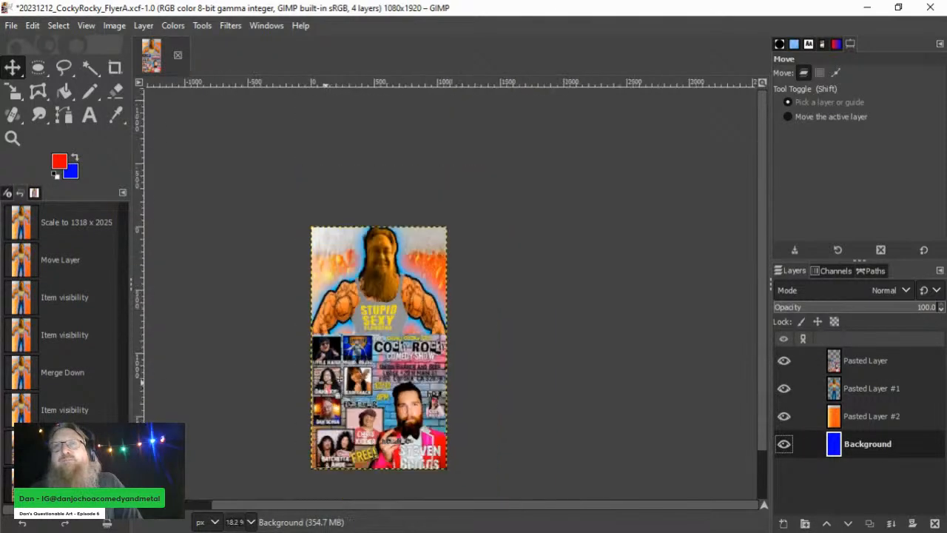
scroll(375, 481, up, 2)
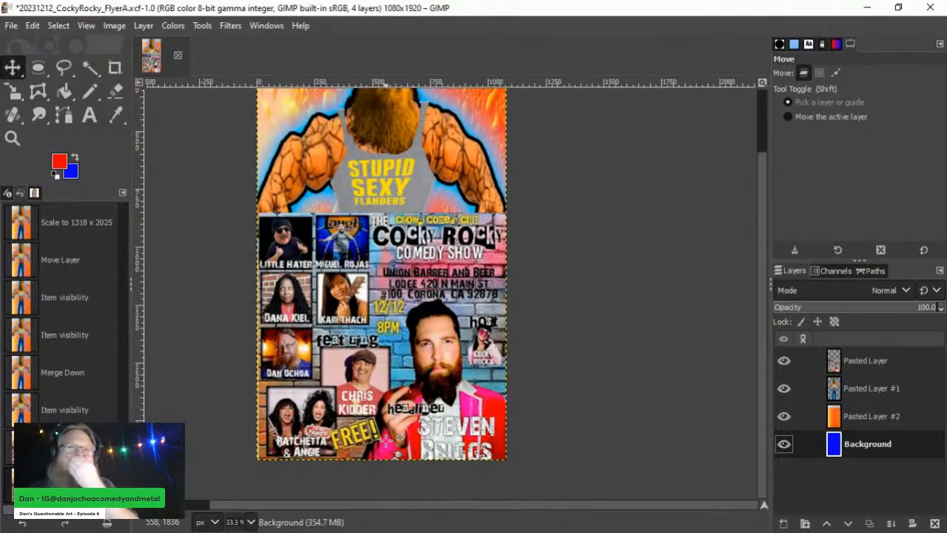
scroll(299, 411, up, 3)
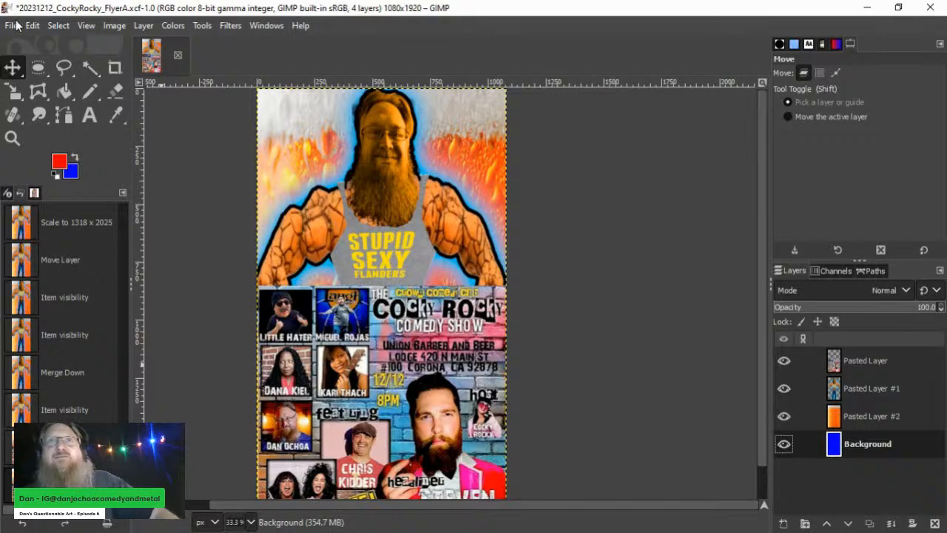
key(ctrl+s)
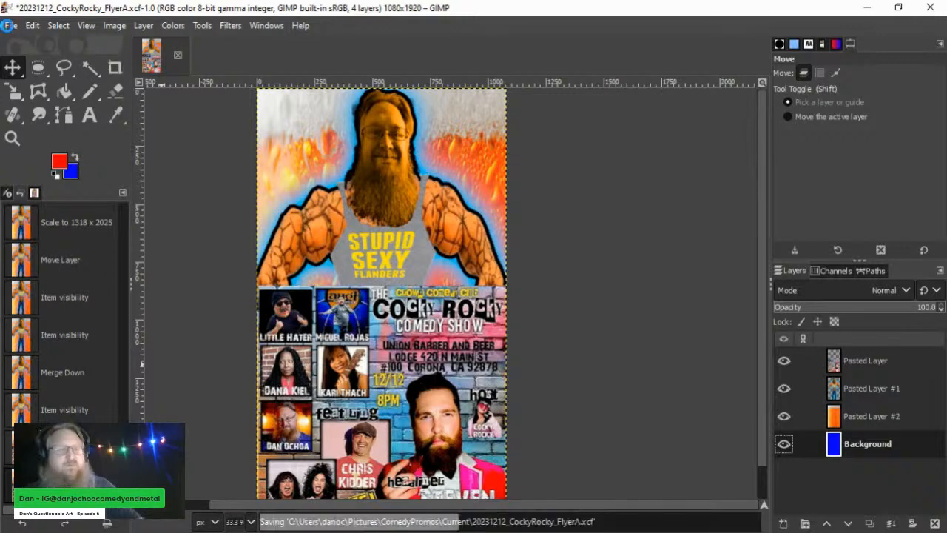
click(11, 26)
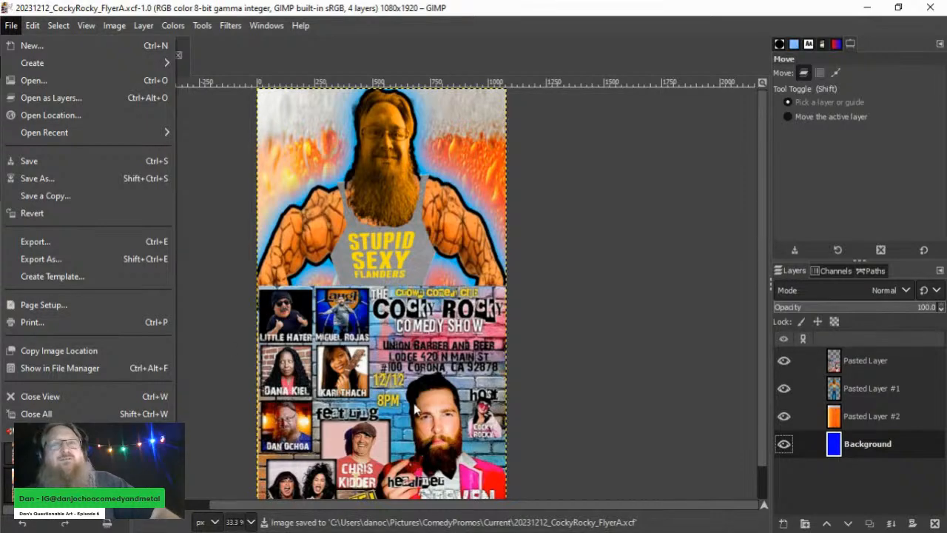
click(592, 354)
scroll(467, 425, down, 1)
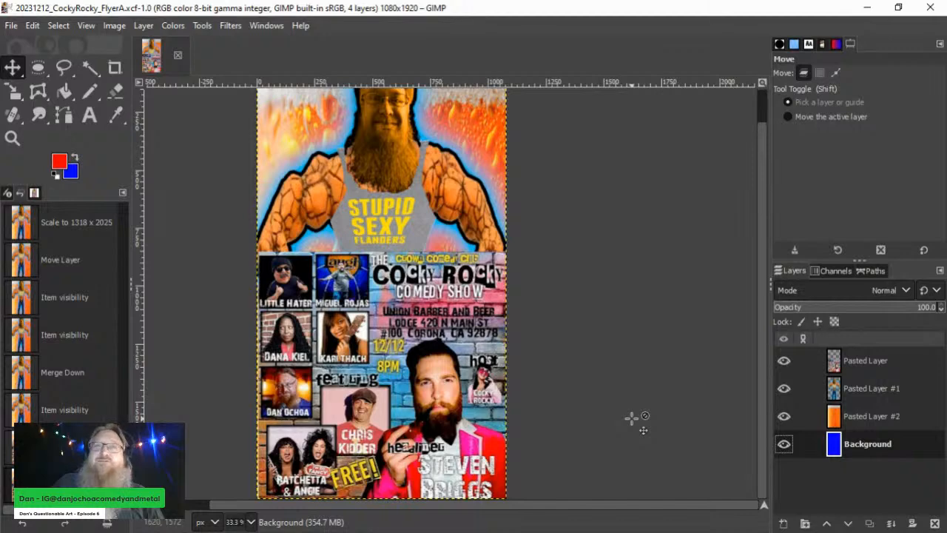
Step: Open the recent project 20231208_LosUffDasOenoVino_FlyerB.xcf alongside the current image
click(12, 27)
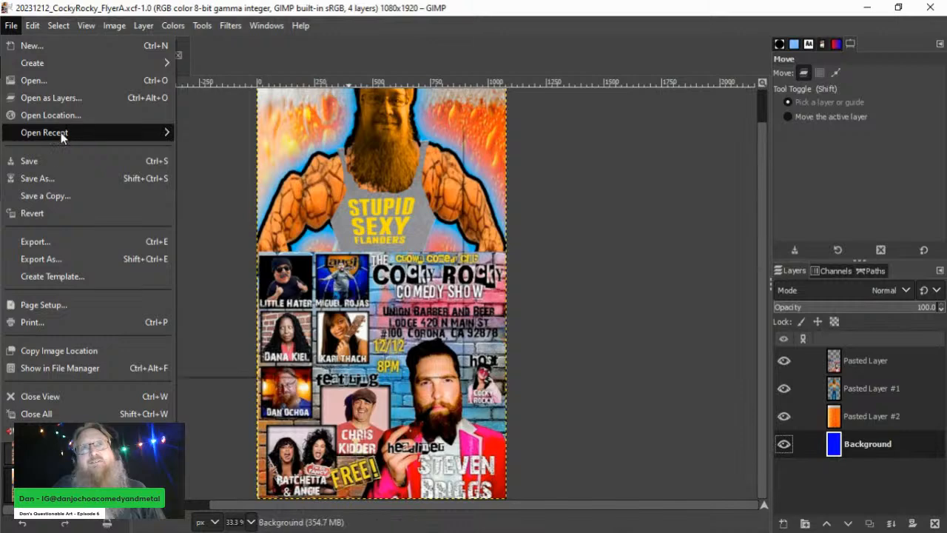
mouse_move(61, 135)
click(347, 180)
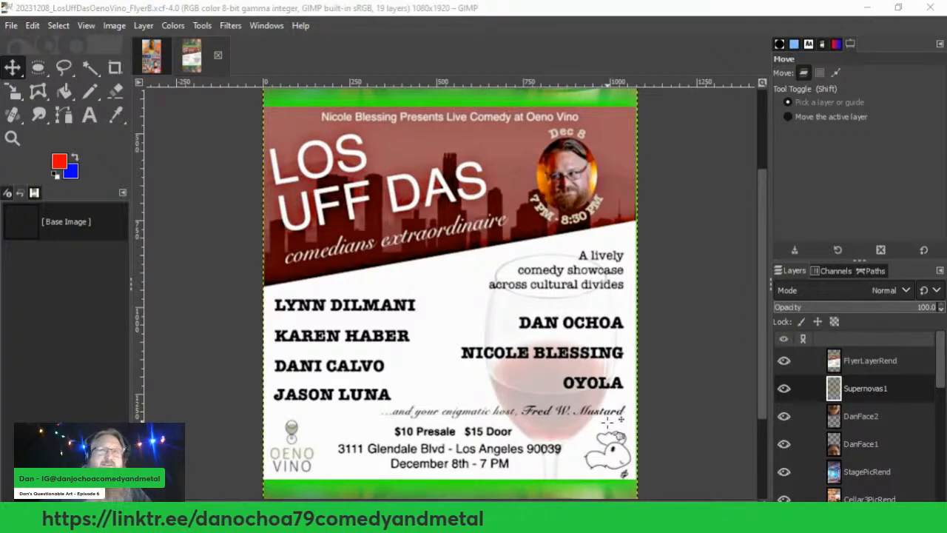
Step: Hide the Supernovas1, FlyerLayerRend and both face layers, and examine the stage photo beneath them
click(784, 390)
click(784, 361)
click(783, 415)
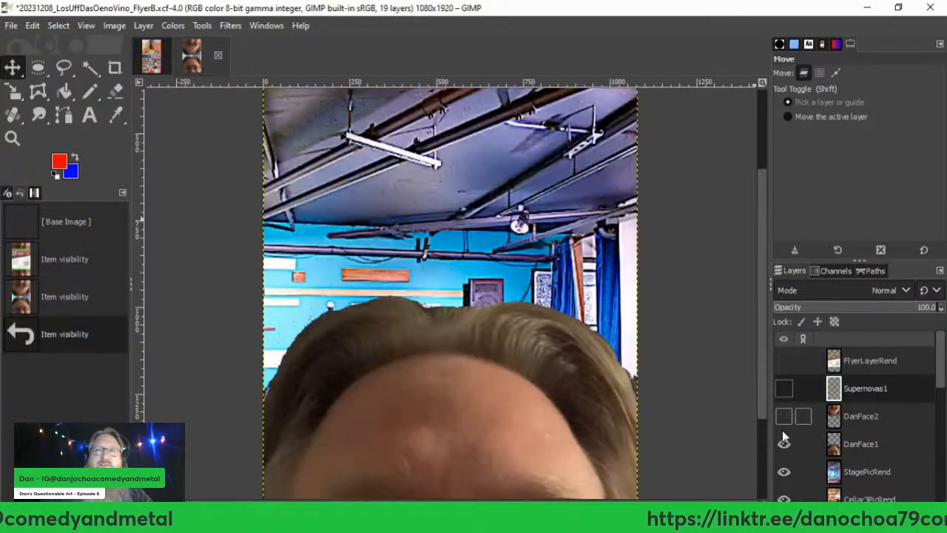
click(783, 444)
scroll(499, 409, down, 3)
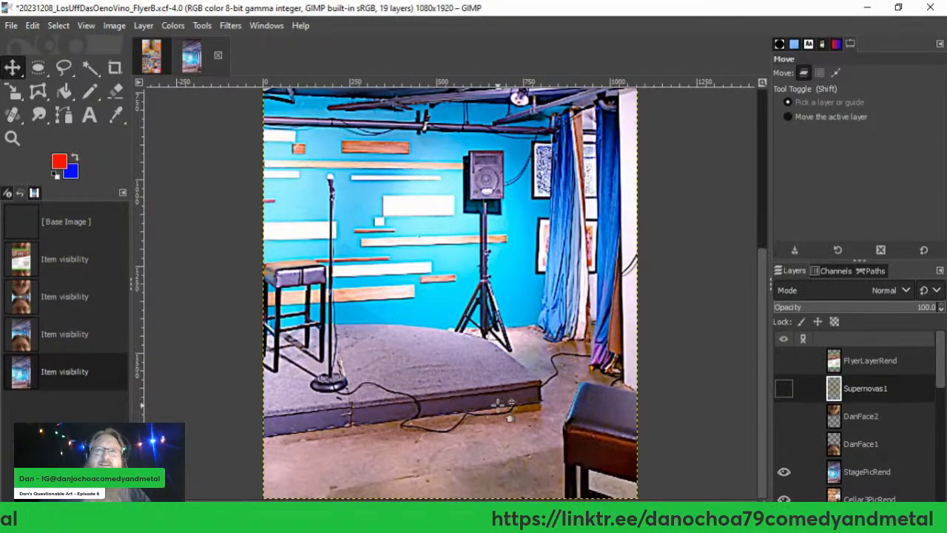
scroll(500, 409, up, 5)
scroll(500, 409, down, 2)
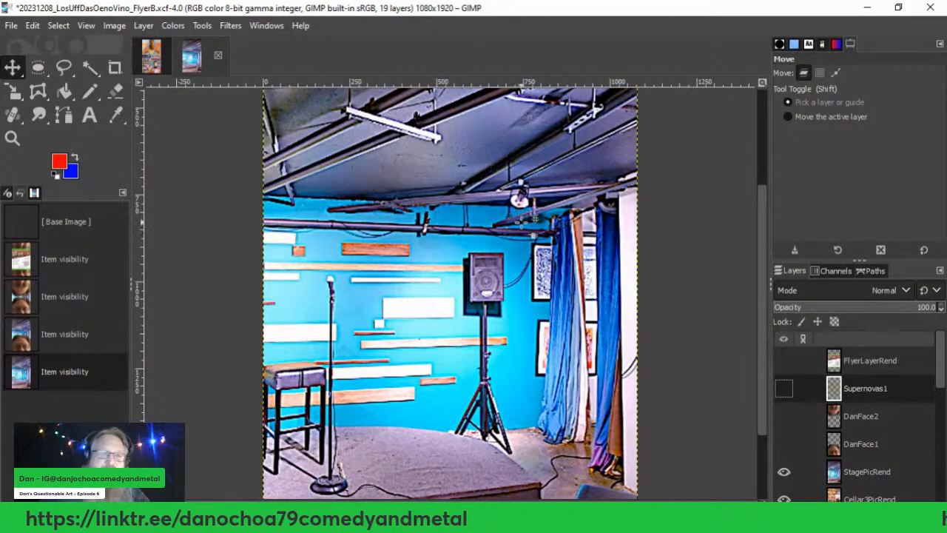
scroll(545, 222, down, 3)
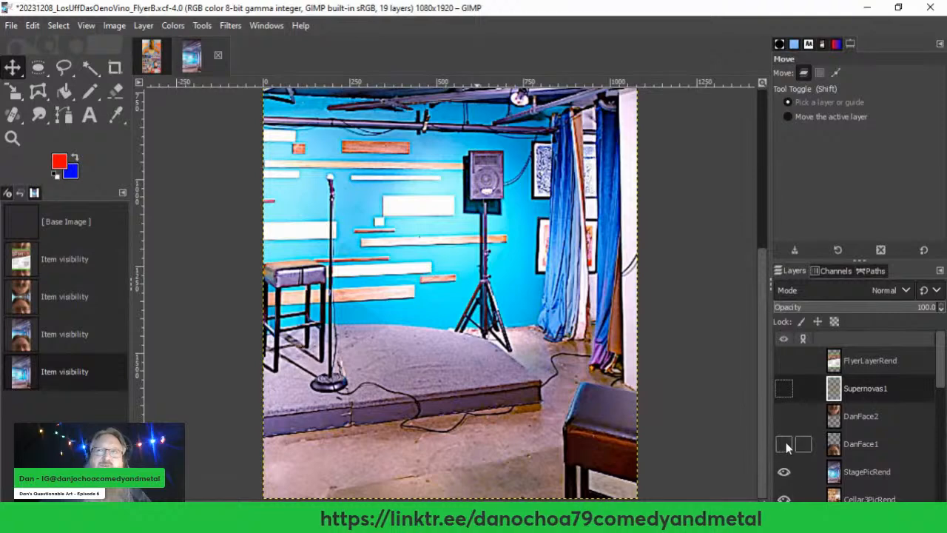
Step: Show FlyerLayerRend again, and examine how the flyer sits over the stage photo
click(783, 360)
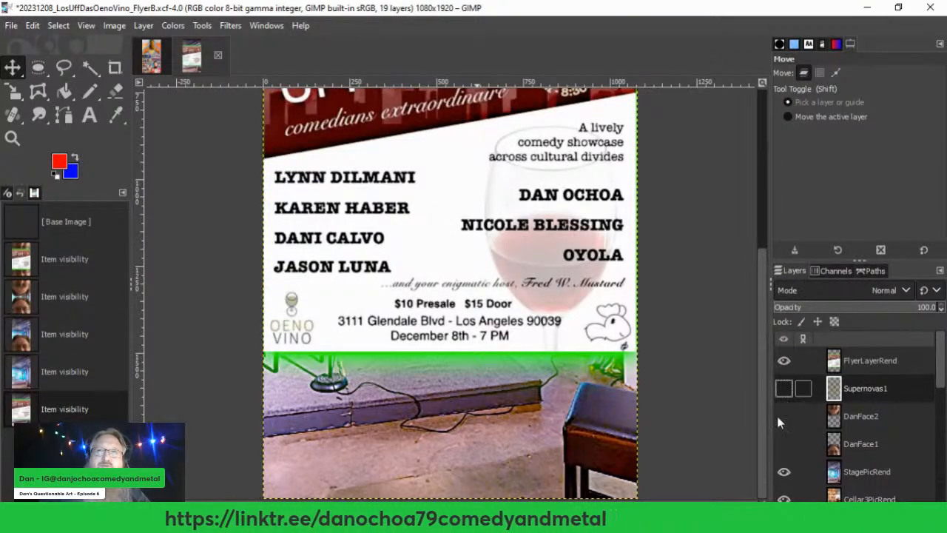
scroll(625, 355, up, 5)
scroll(619, 363, down, 3)
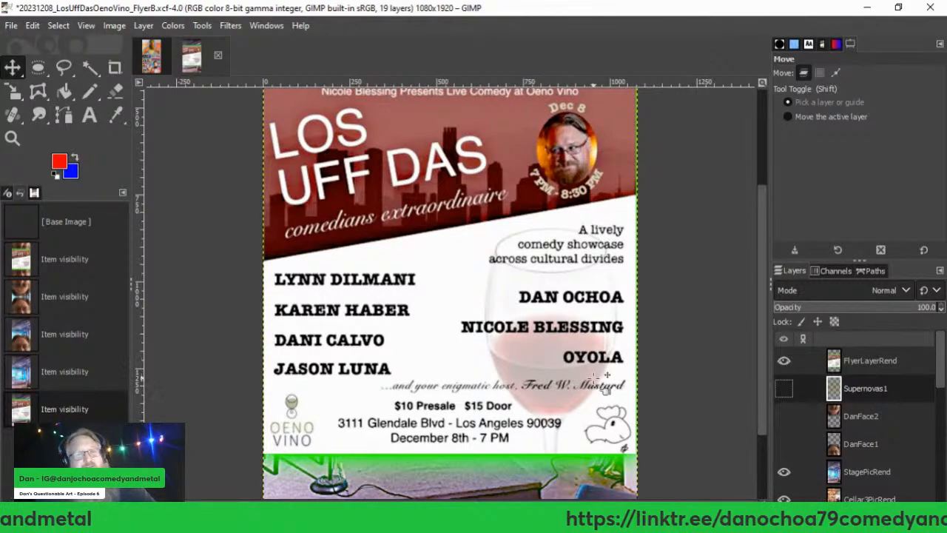
scroll(596, 378, up, 3)
scroll(599, 384, down, 3)
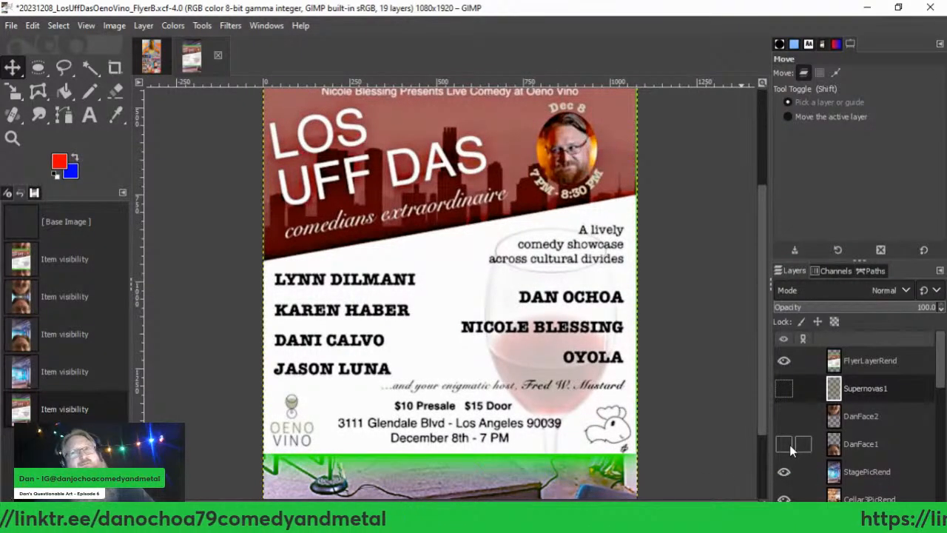
Step: Show the Supernovas1 layer and both face layers again
drag(784, 444, 783, 390)
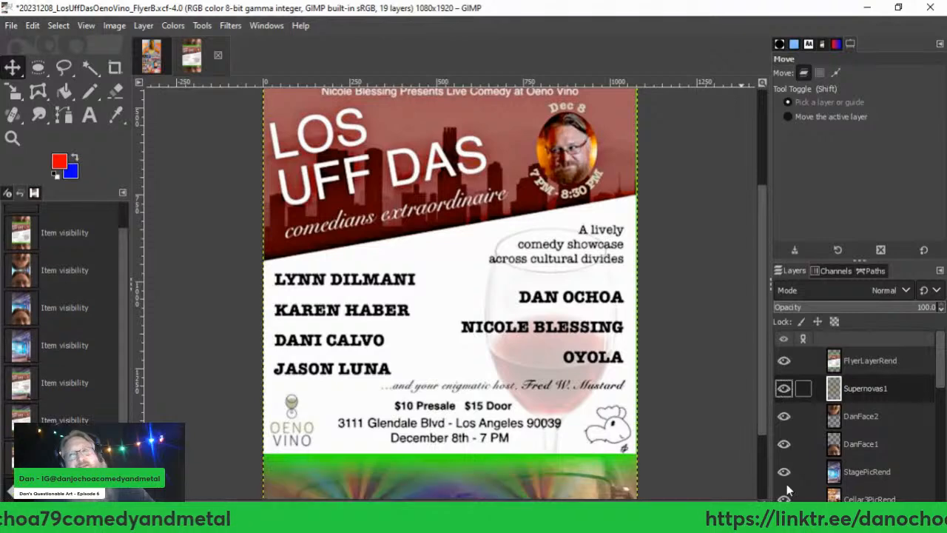
Step: Show the original photo layers StagePicOG, Cellar2PicOG, CellarPicOG, Cellar3PicOG and StorePicOG, stacked beneath the Background layer
scroll(849, 453, down, 8)
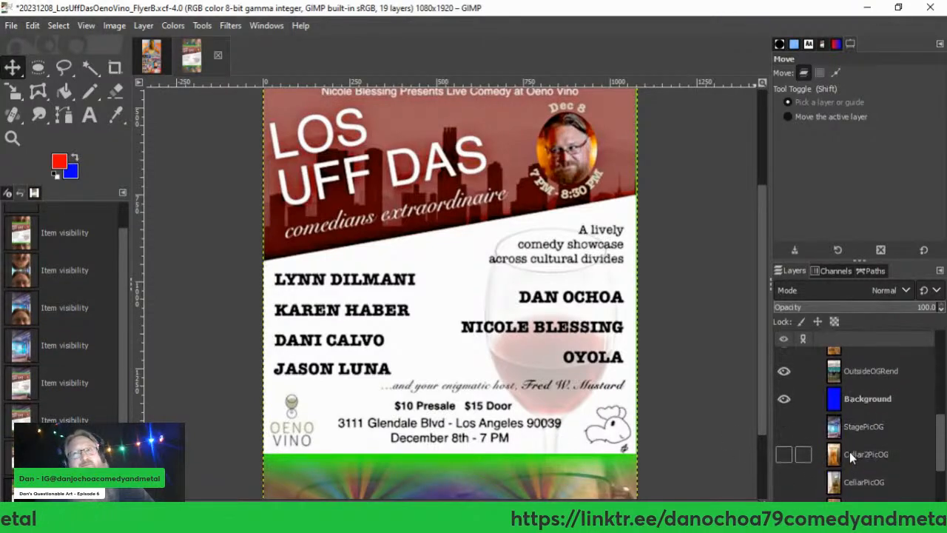
click(783, 426)
click(785, 459)
click(785, 483)
scroll(783, 459, down, 3)
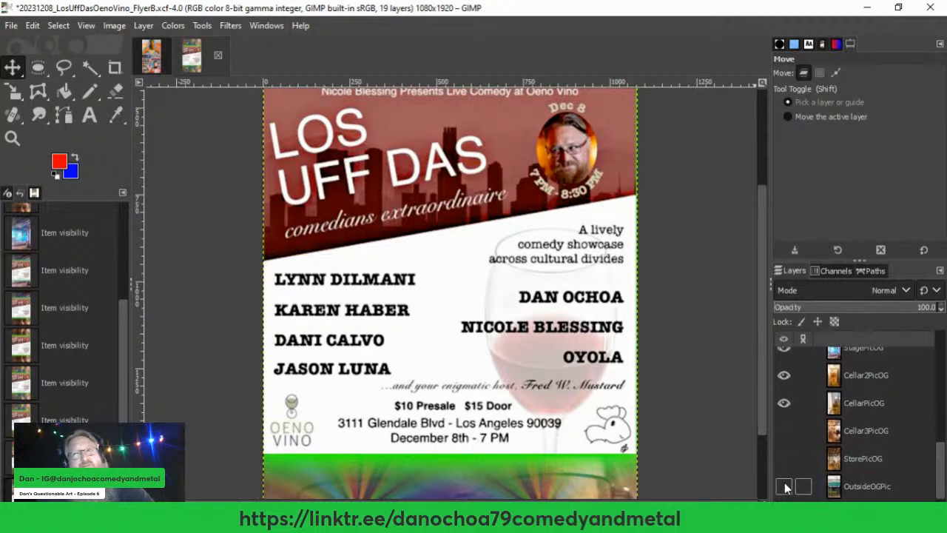
click(781, 434)
click(783, 459)
scroll(783, 459, down, 1)
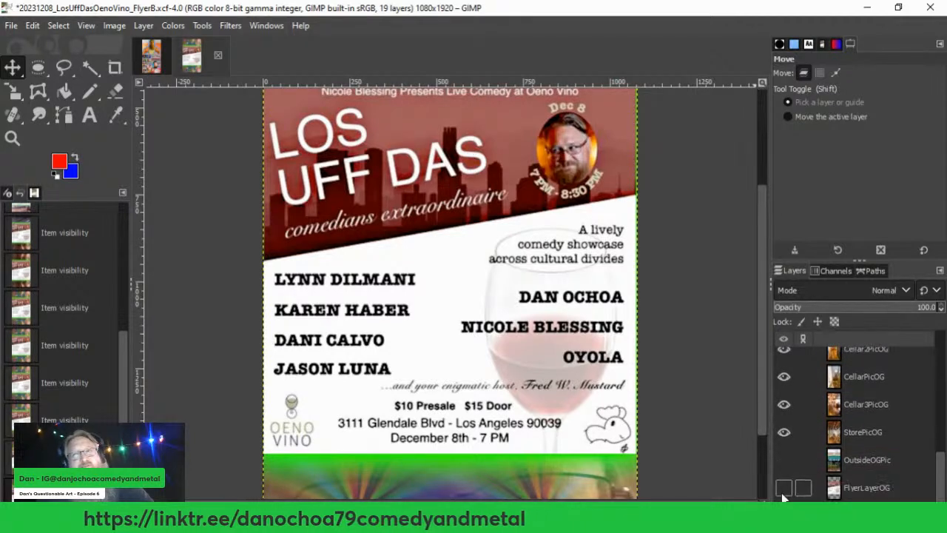
Step: Hide the original photo layers beneath the Background layer again, from StorePicOG up to StagePicOG
click(780, 377)
scroll(781, 379, up, 2)
click(784, 429)
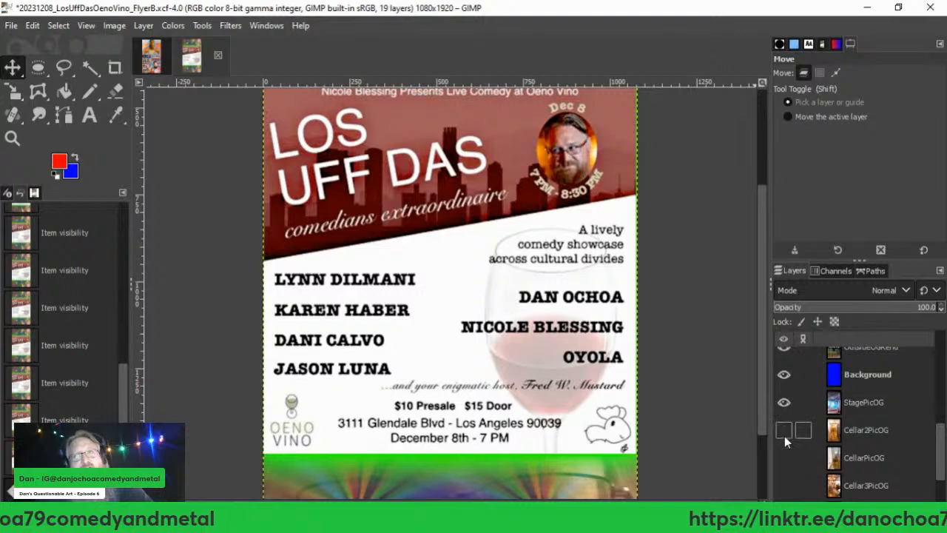
click(784, 402)
scroll(863, 434, up, 4)
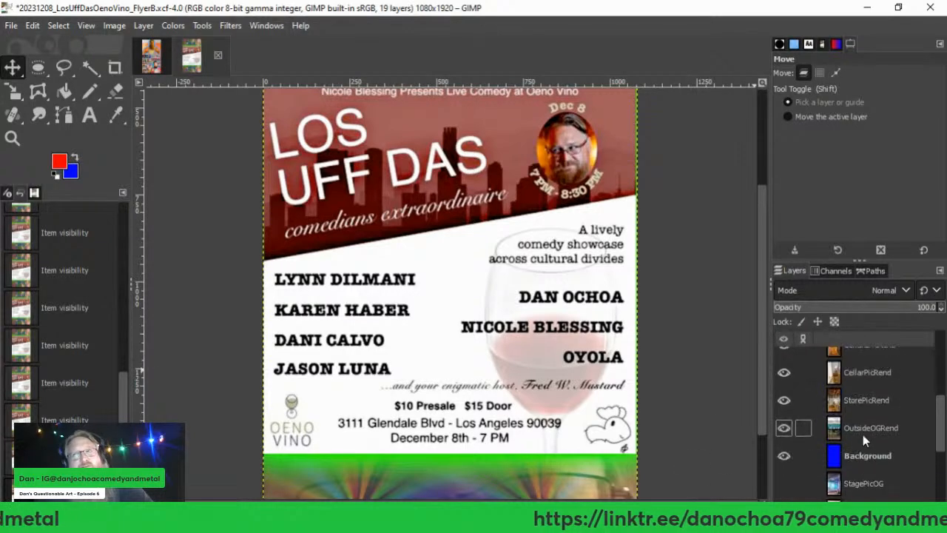